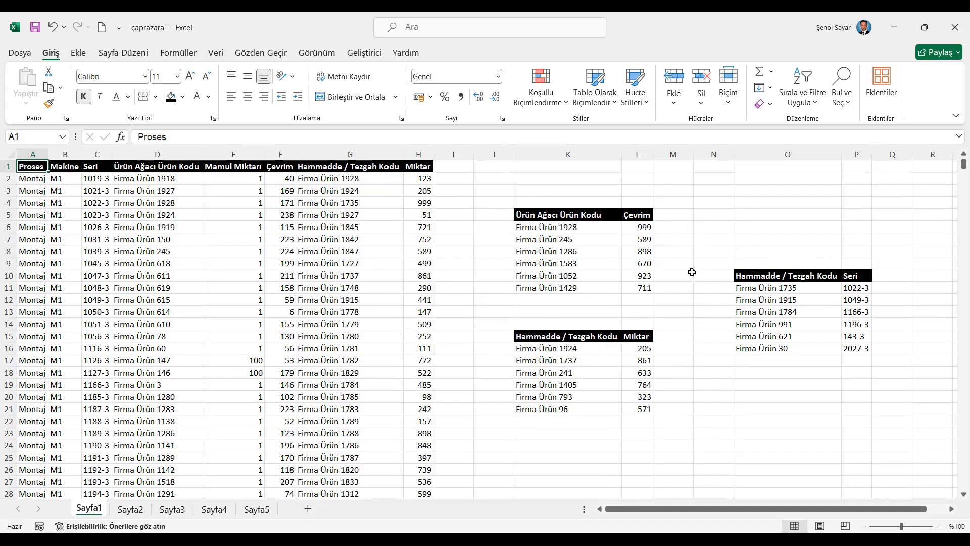
# - Recalculate the workbook several times to refresh the random Çevrim and Miktar values
pyautogui.click(172, 54)
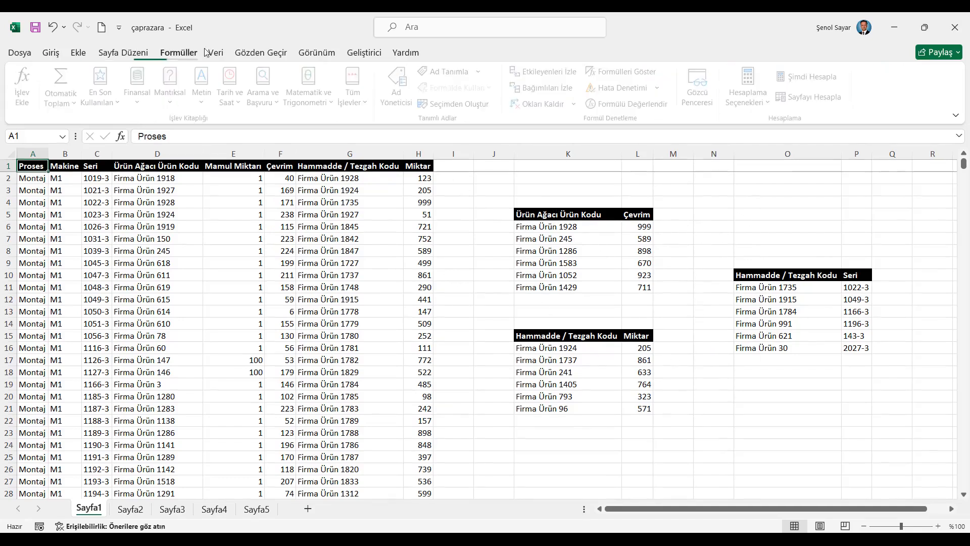
pyautogui.click(803, 78)
pyautogui.click(804, 78)
pyautogui.click(804, 78)
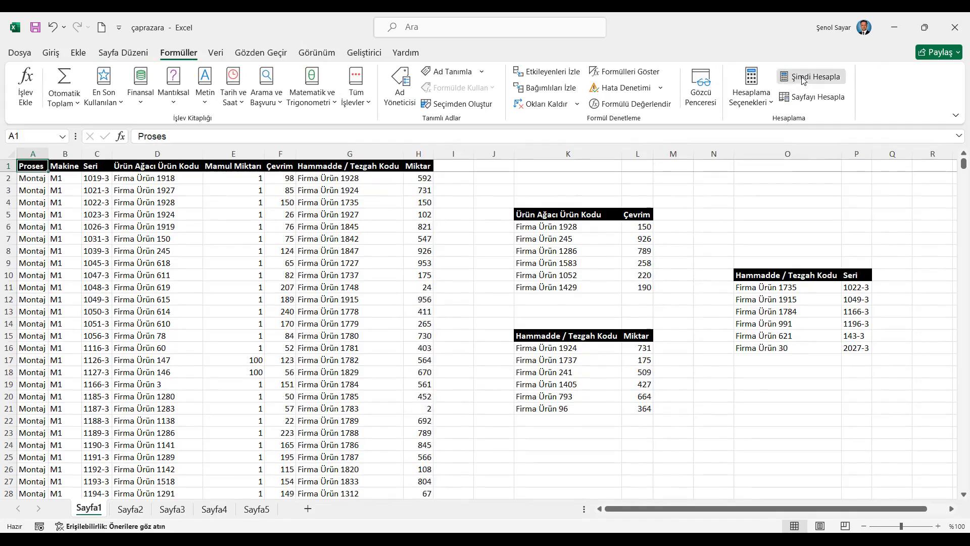
pyautogui.click(804, 78)
pyautogui.click(803, 78)
pyautogui.click(803, 78)
pyautogui.click(803, 79)
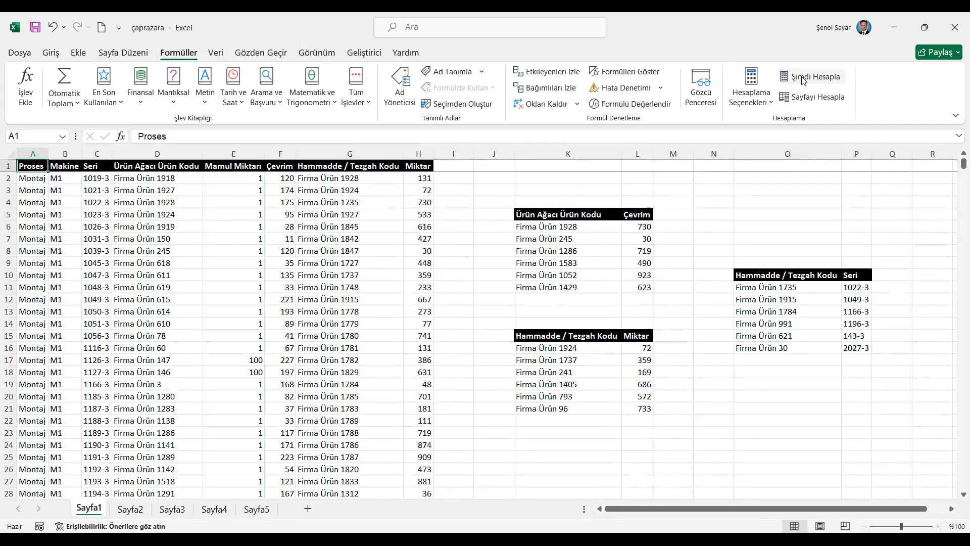
pyautogui.click(803, 79)
pyautogui.click(804, 79)
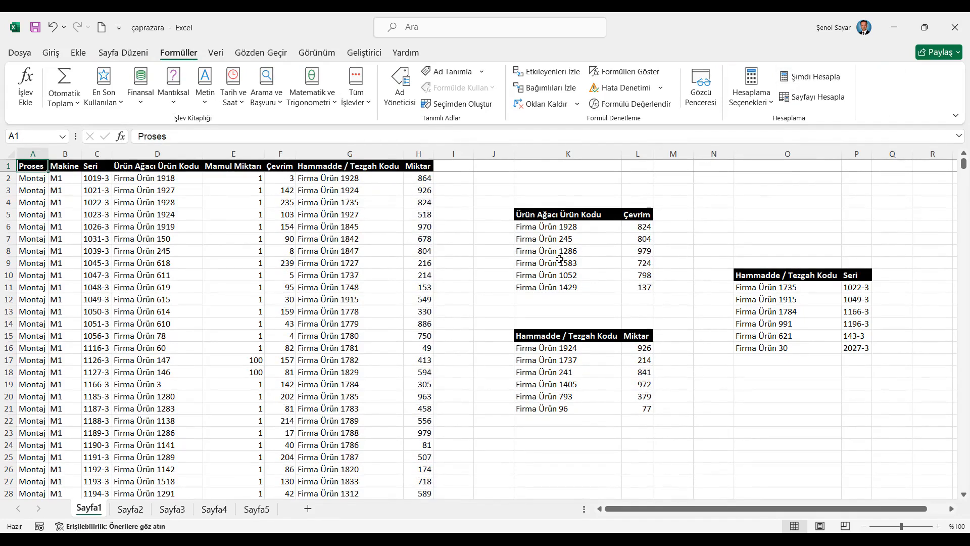
# - Begin a ÇAPRAZARA formula in M6 that looks up K6 in column D and returns values from column F
pyautogui.click(675, 227)
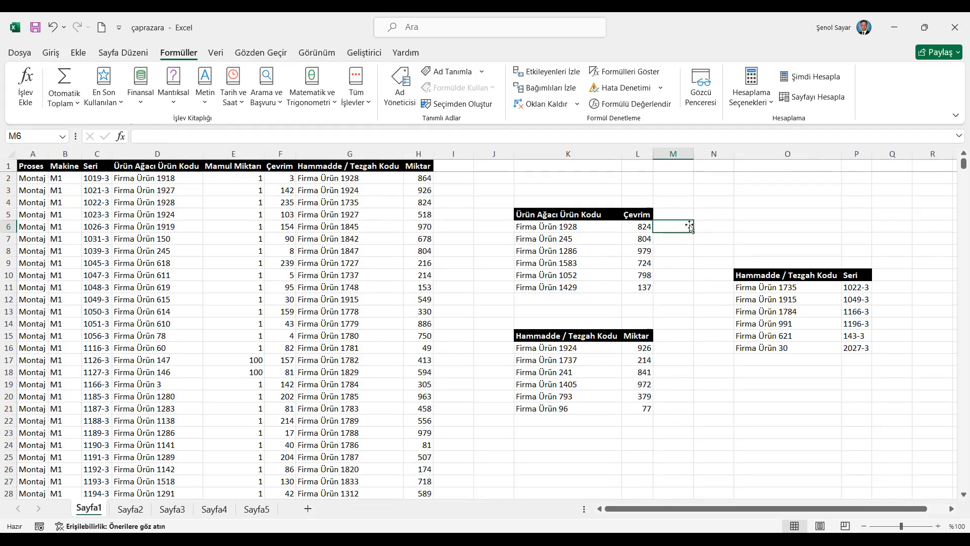
pyautogui.write('=ÇAP')
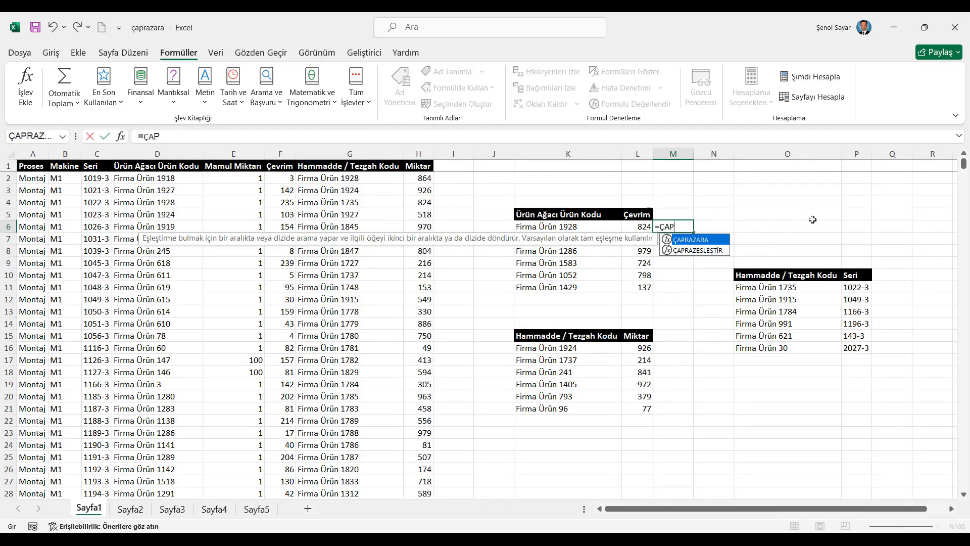
pyautogui.press('Tab')
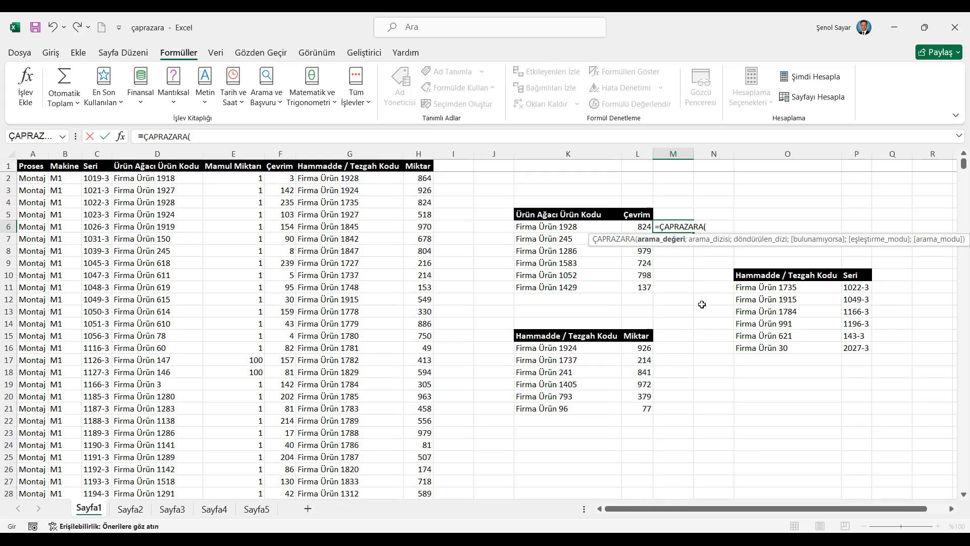
pyautogui.click(551, 227)
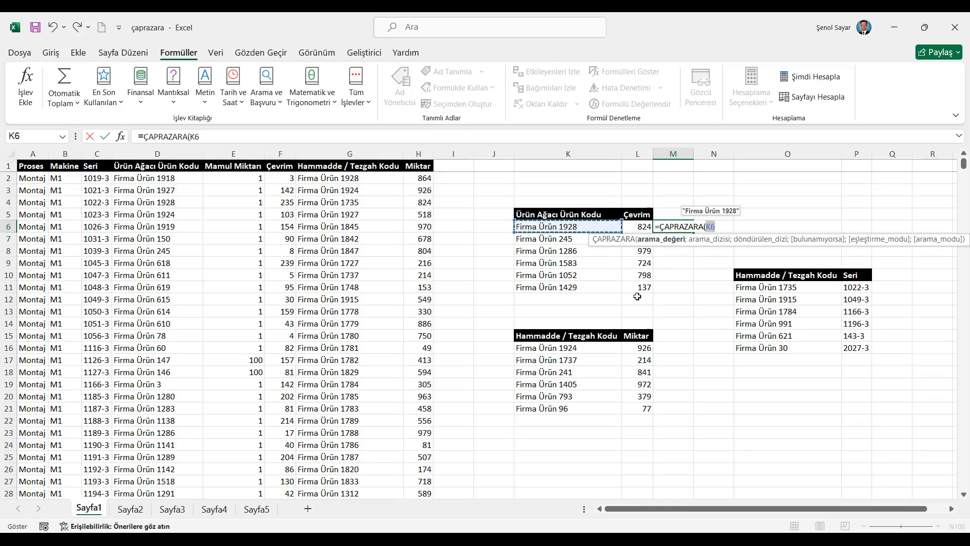
pyautogui.write(';')
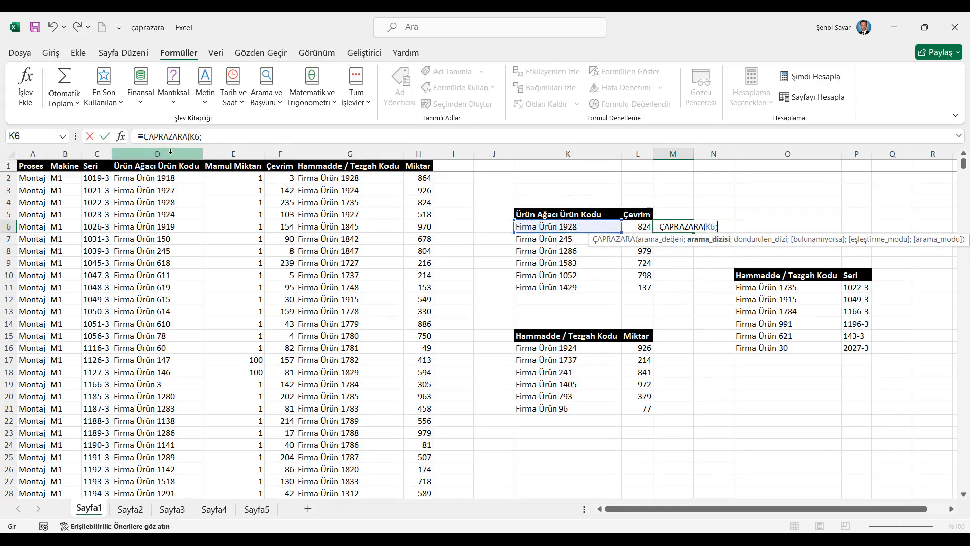
pyautogui.click(170, 152)
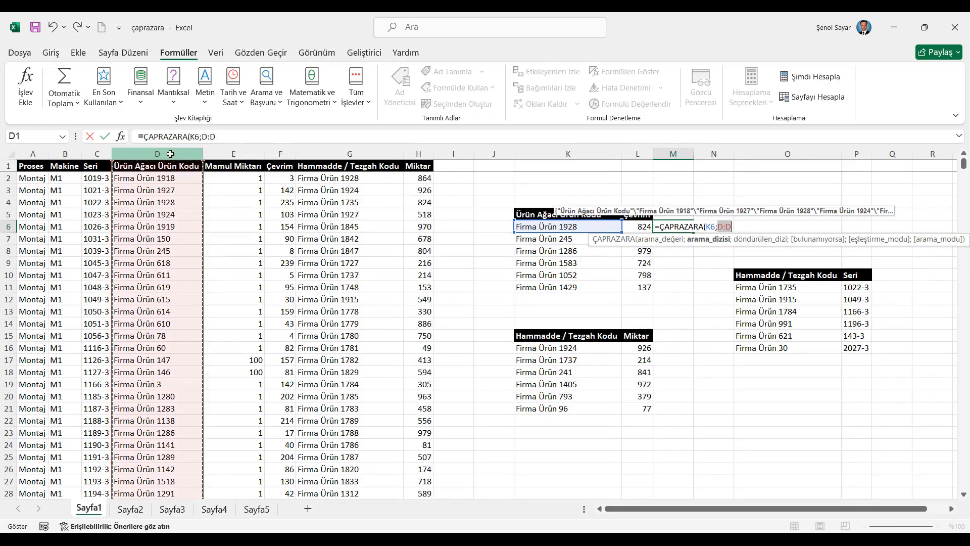
pyautogui.write(';')
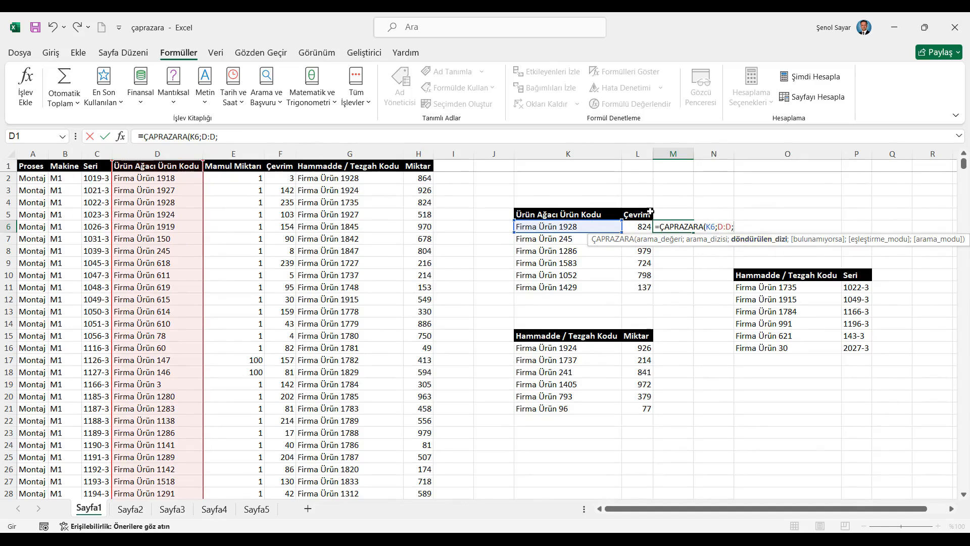
pyautogui.click(283, 151)
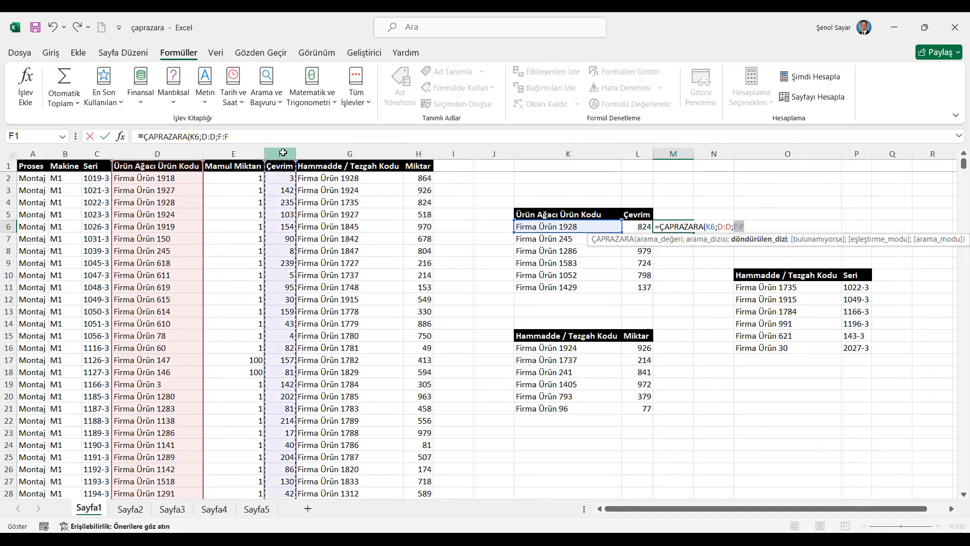
pyautogui.write(';')
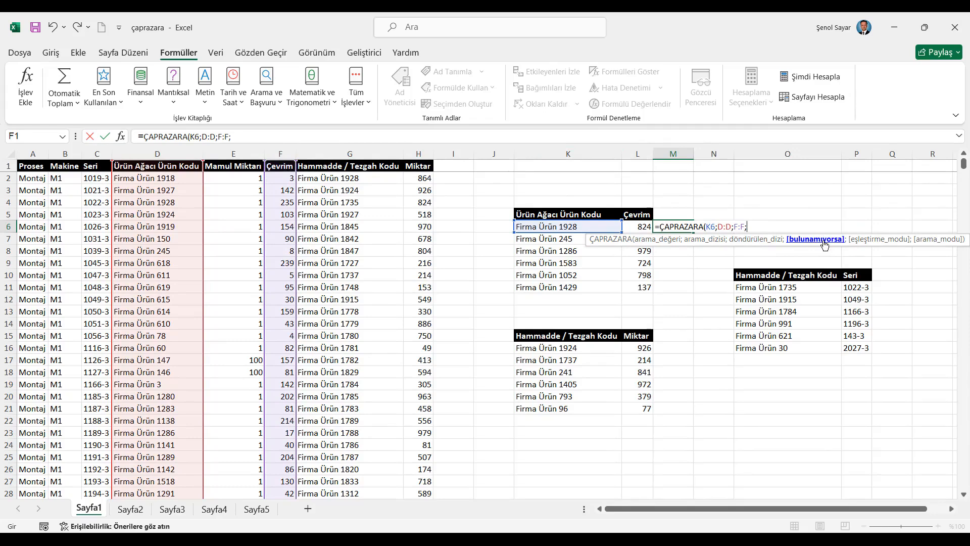
# - Complete the M6 formula with a first name as not-found text, match mode 0 and an empty search mode, and fill it down to M11
pyautogui.write('"ŞENOL";0')
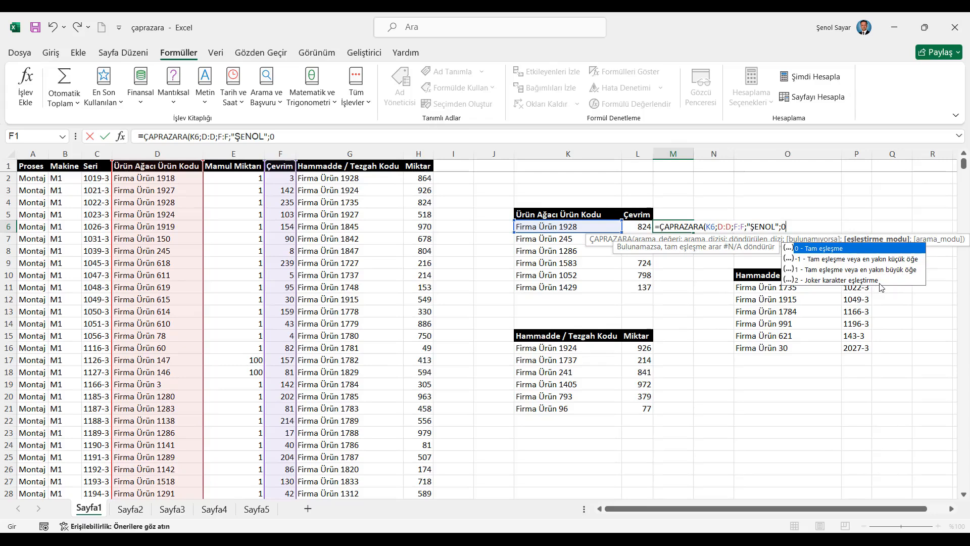
pyautogui.write(';')
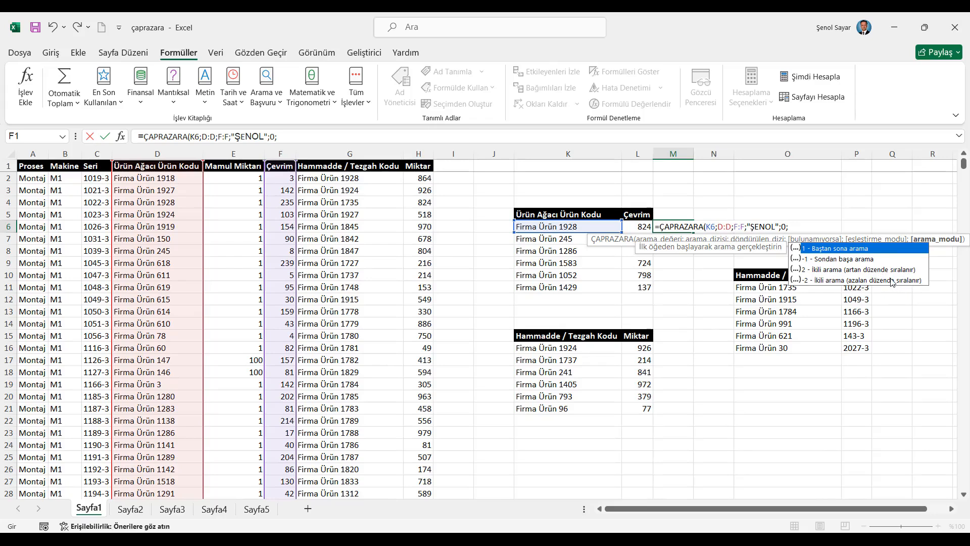
pyautogui.write(')')
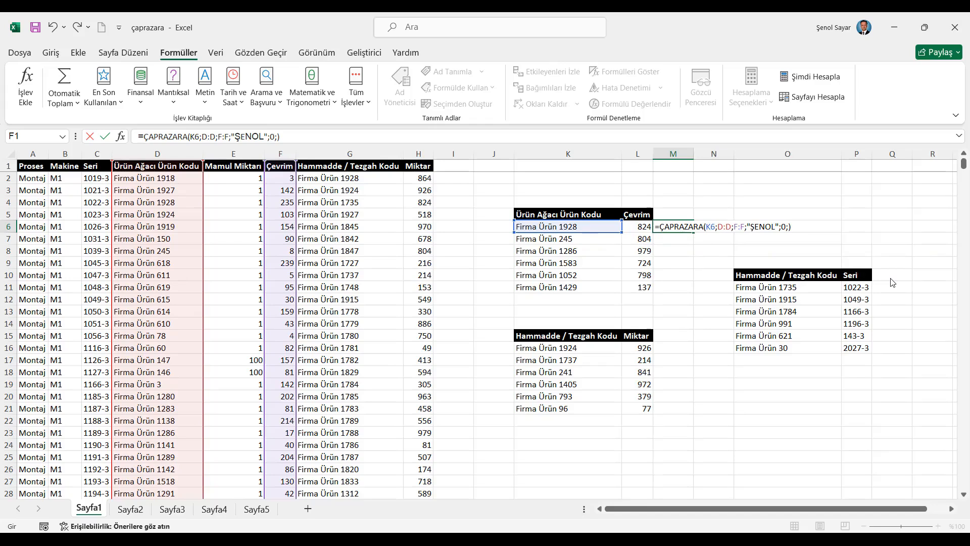
pyautogui.press('Return')
pyautogui.press('Up')
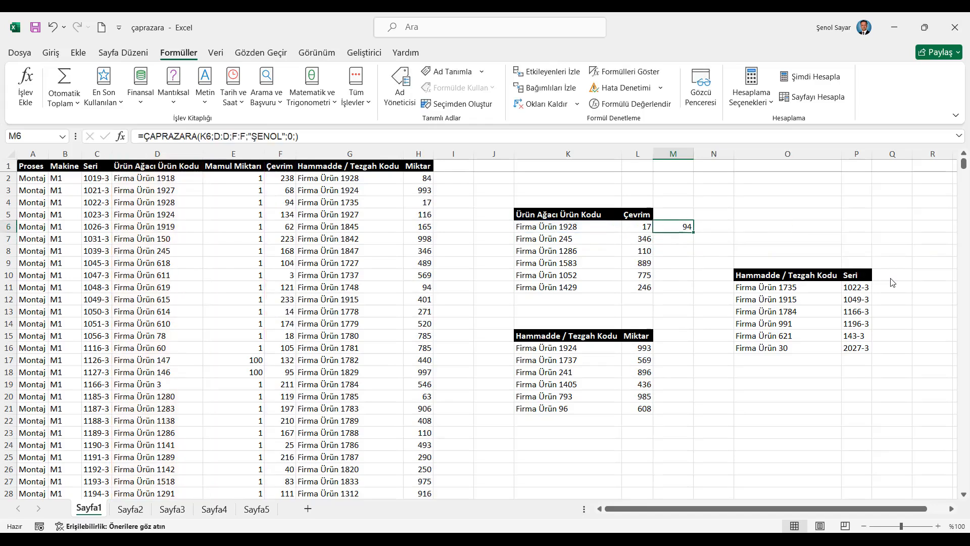
pyautogui.doubleClick(692, 233)
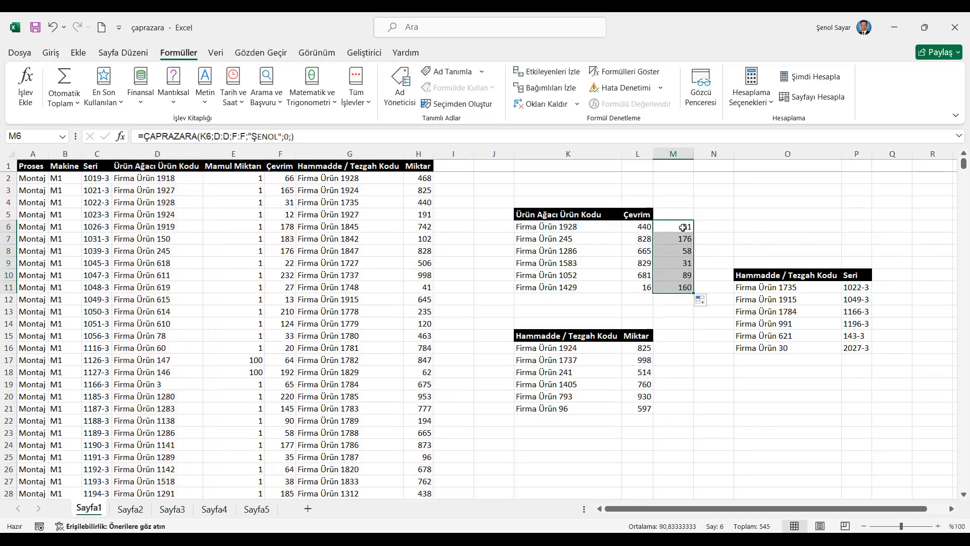
# - Change the return range of the ÇAPRAZARA formula in L6 to F:F and fill it down to L11
pyautogui.click(306, 136)
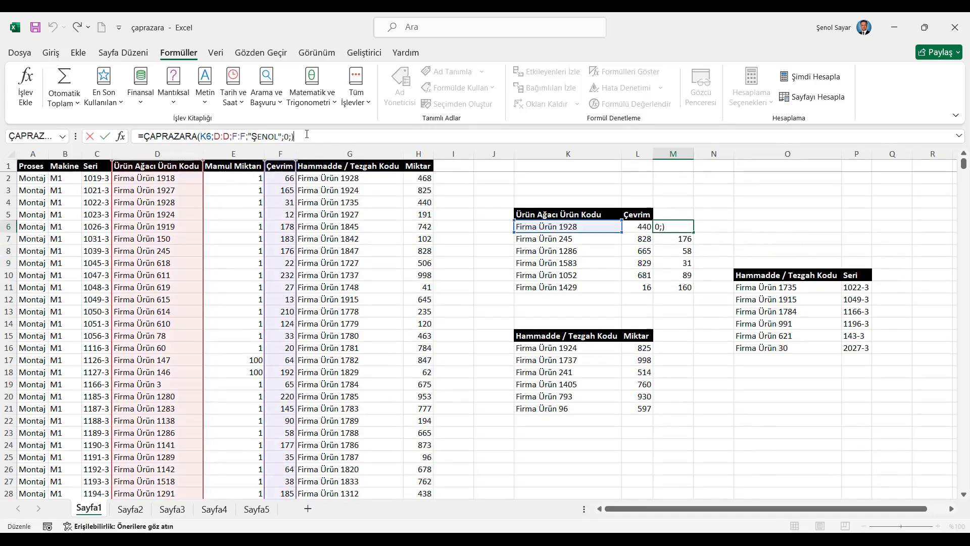
pyautogui.press('Escape')
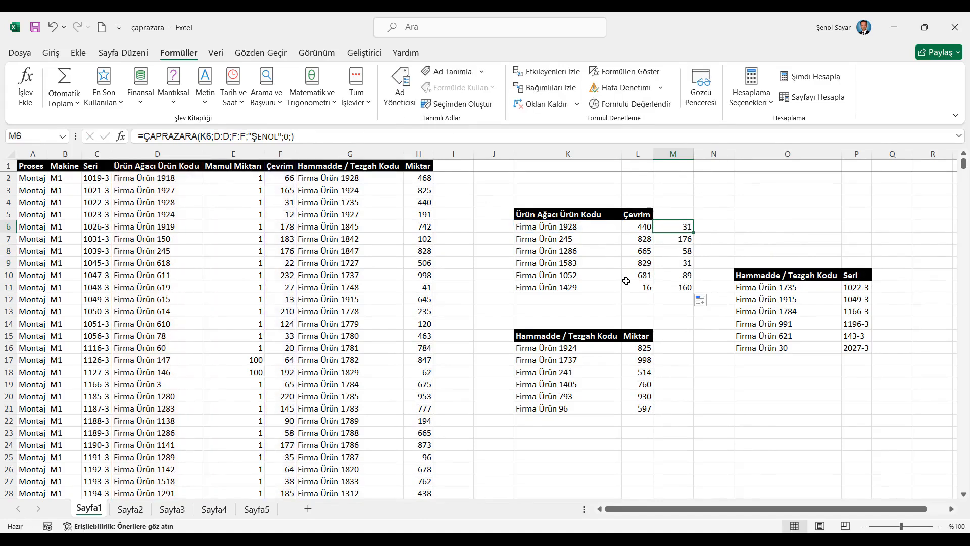
pyautogui.click(644, 224)
pyautogui.click(412, 135)
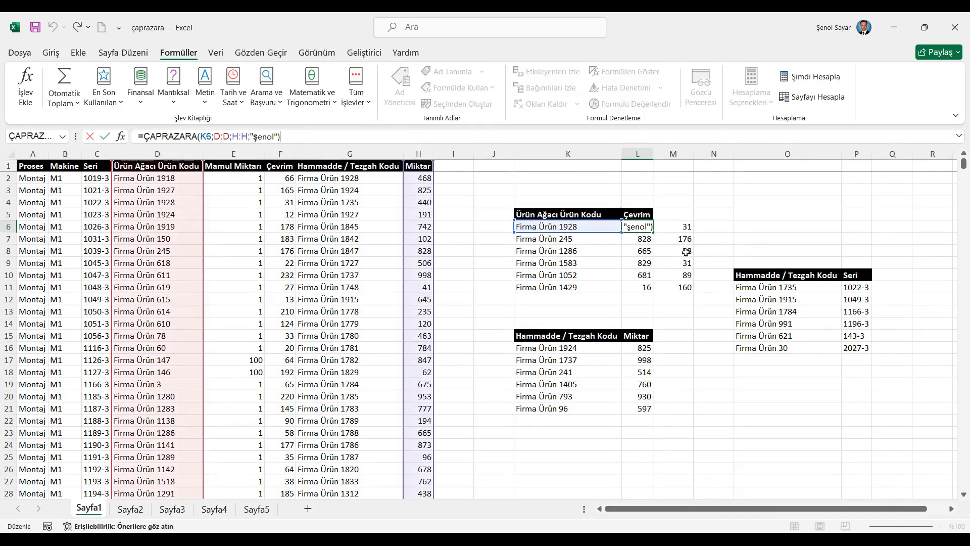
pyautogui.moveTo(404, 222); pyautogui.dragTo(275, 214)
pyautogui.press('Return')
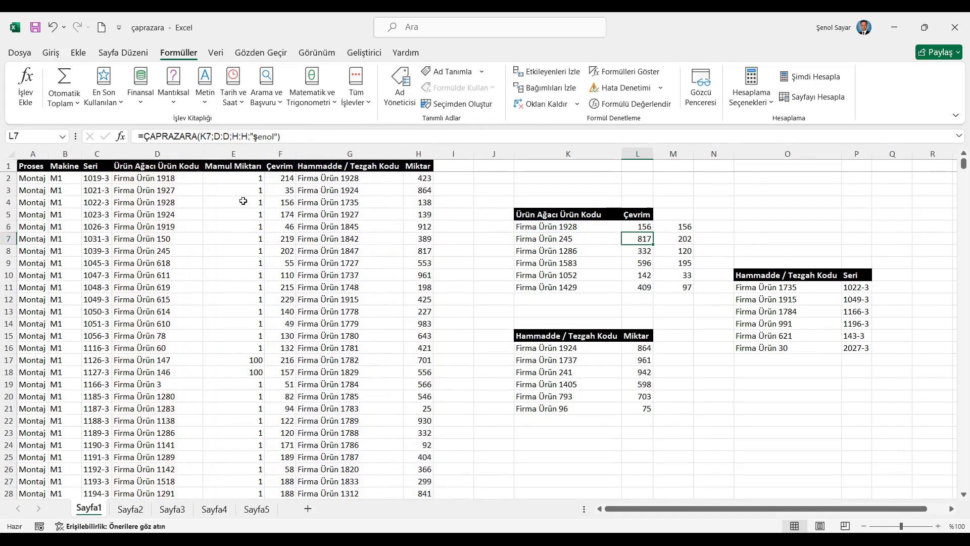
pyautogui.click(644, 225)
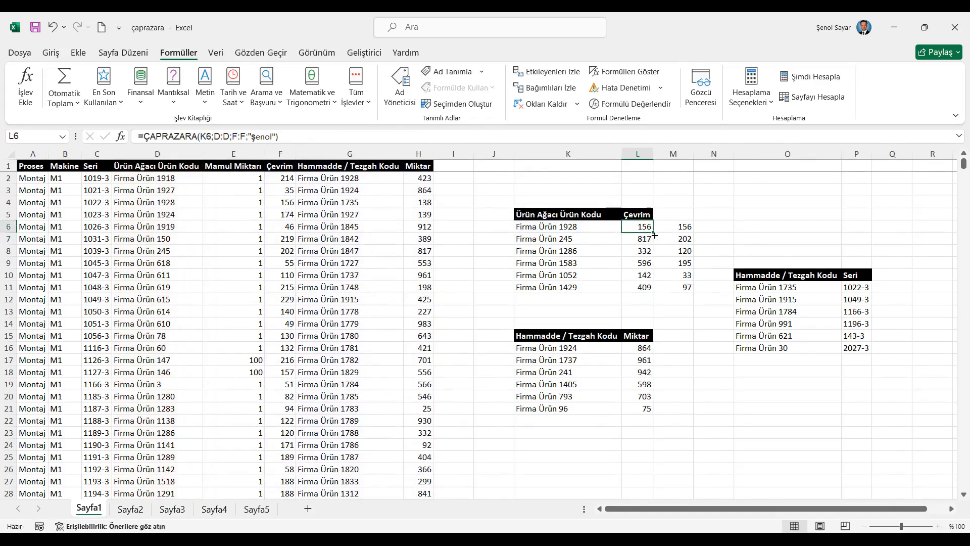
pyautogui.doubleClick(654, 236)
# - Examine the lookup and return ranges of the Miktar formula in L16
pyautogui.click(677, 228)
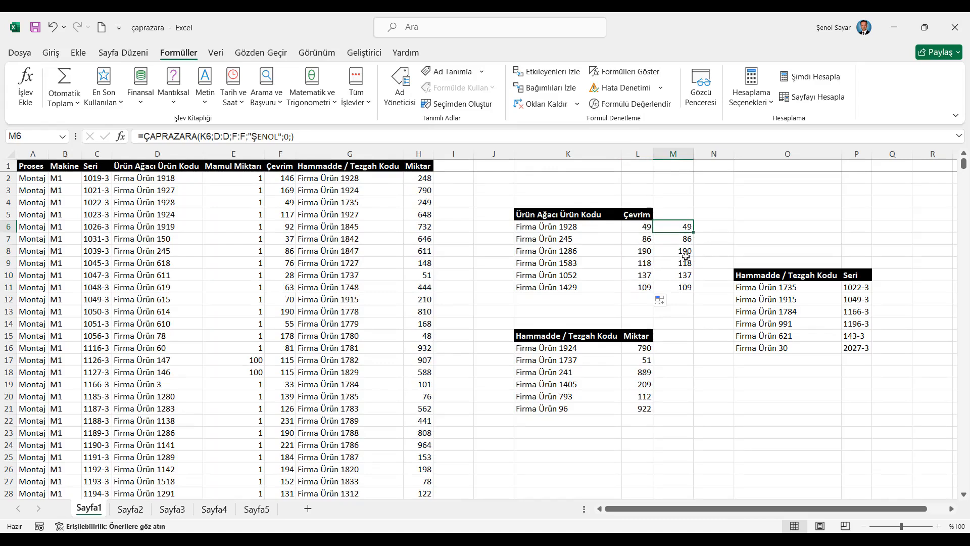
pyautogui.click(641, 347)
pyautogui.click(308, 136)
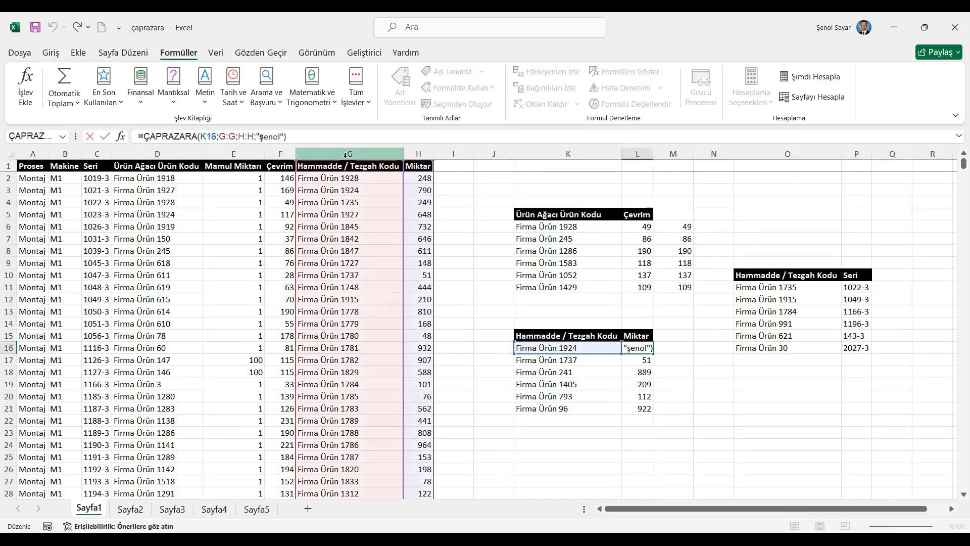
pyautogui.hotkey('ctrl', 'Return')
# - Recalculate the workbook repeatedly to compare the Çevrim lookup results in columns L and M
pyautogui.click(675, 228)
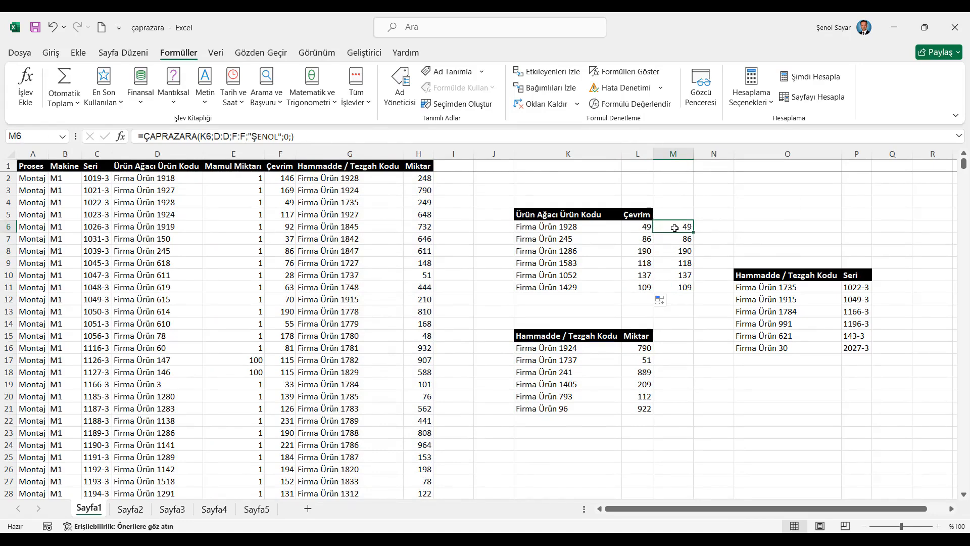
pyautogui.click(812, 77)
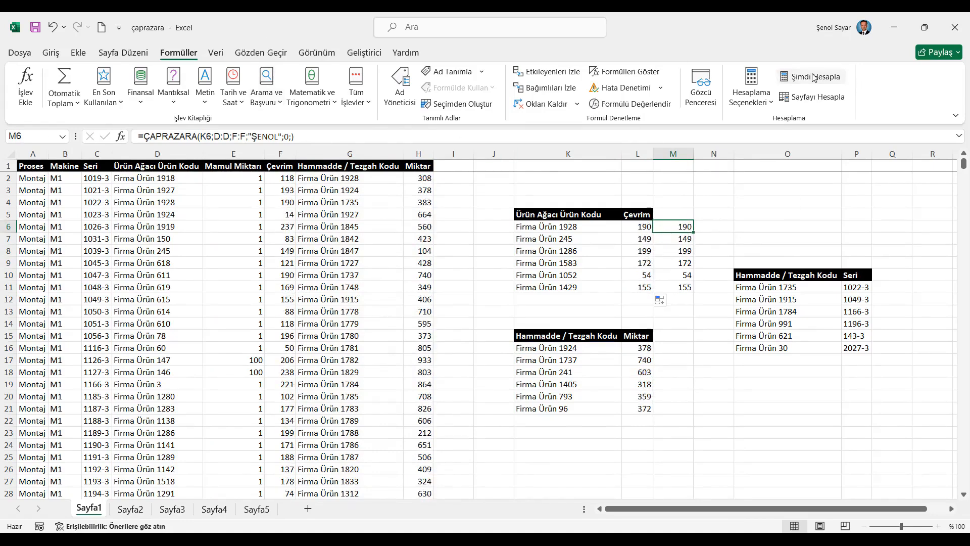
pyautogui.click(813, 77)
pyautogui.click(813, 77)
pyautogui.click(813, 77)
pyautogui.click(813, 77)
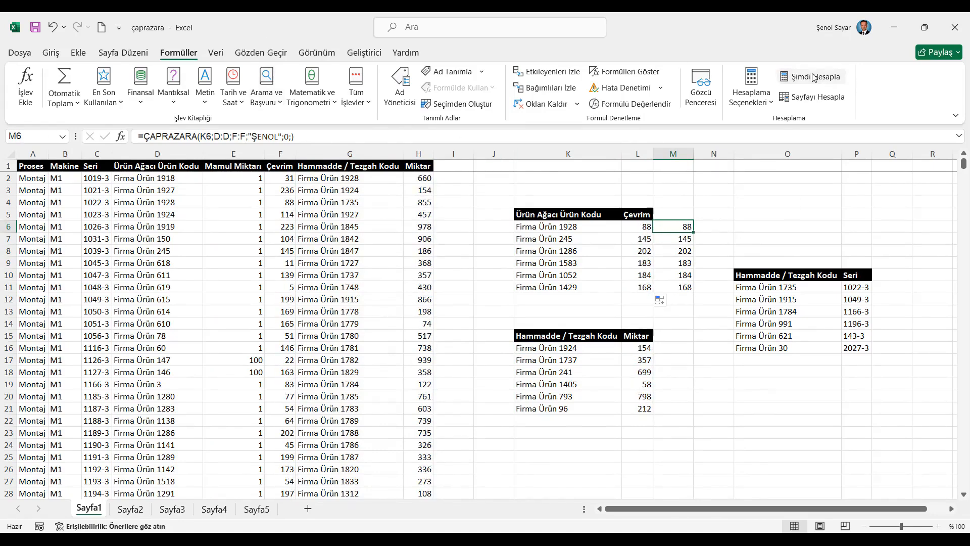
# - Insert the ÇAPRAZARA function into M16, choosing it from the Tümü function category
pyautogui.click(675, 347)
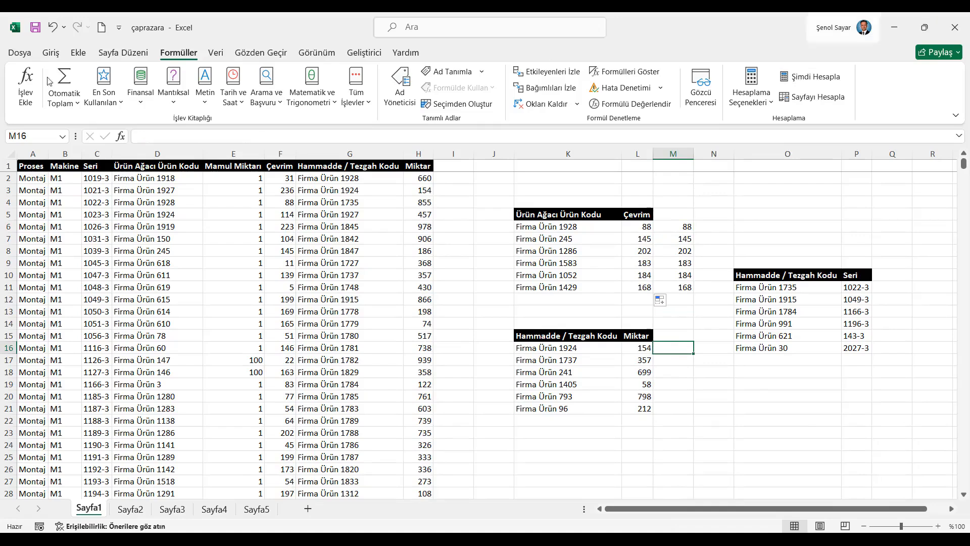
pyautogui.click(120, 136)
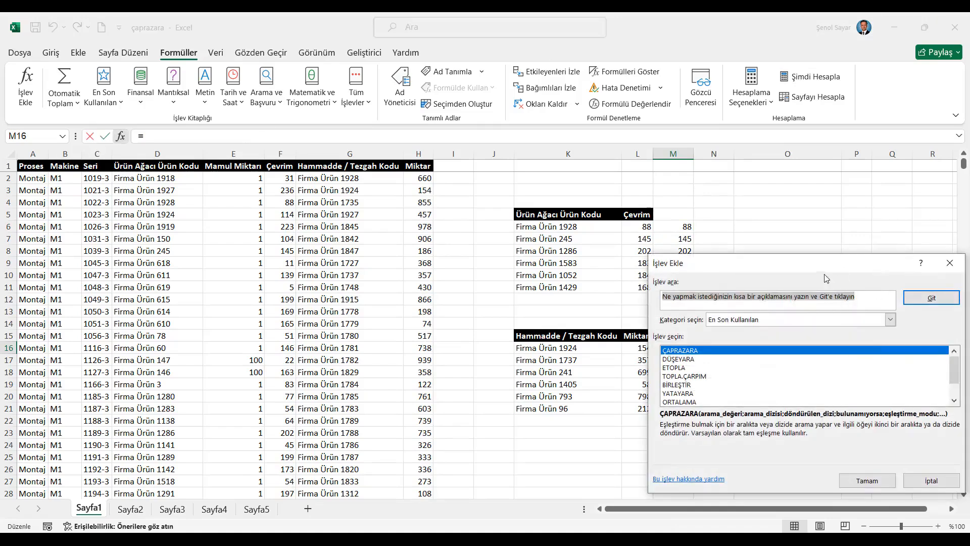
pyautogui.moveTo(819, 265); pyautogui.dragTo(698, 254)
pyautogui.click(770, 310)
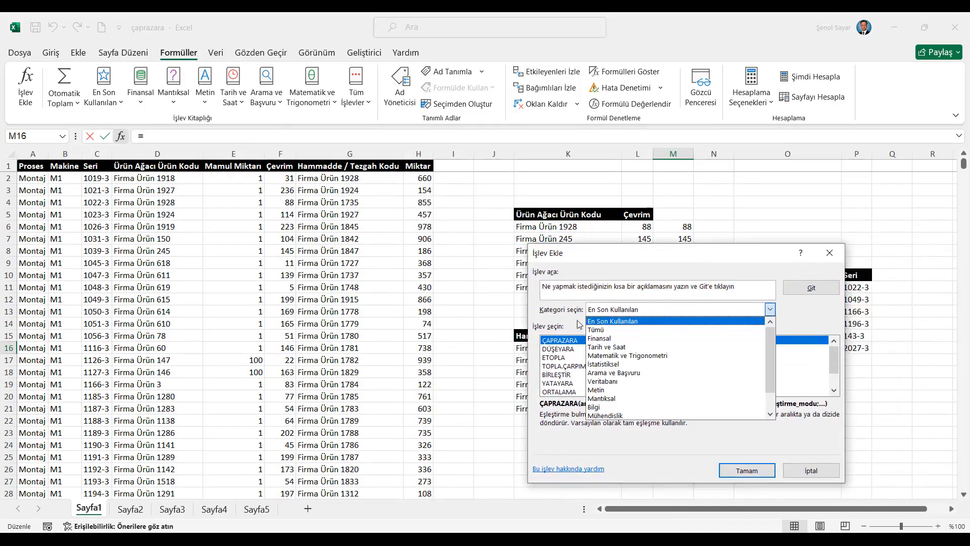
pyautogui.click(635, 330)
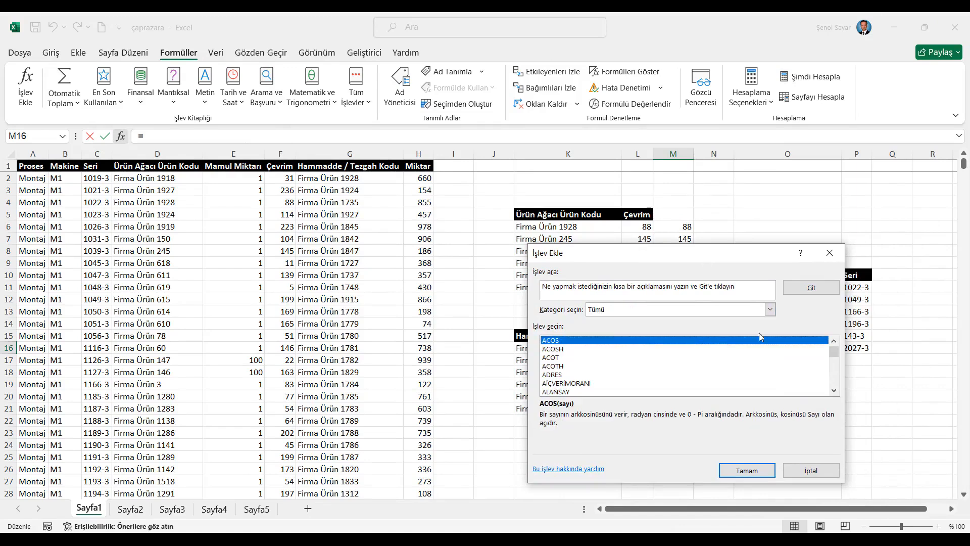
pyautogui.click(834, 391)
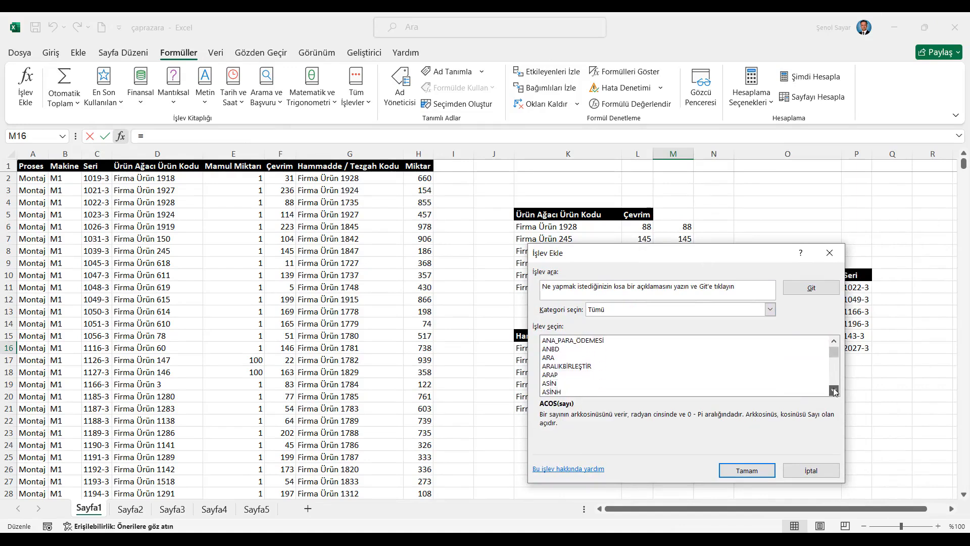
pyautogui.moveTo(834, 391); pyautogui.dragTo(834, 391)
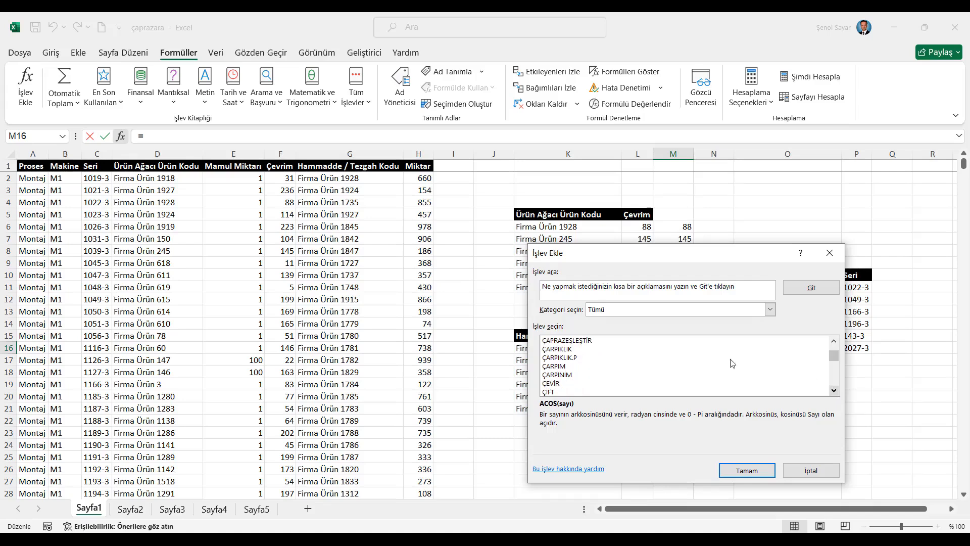
pyautogui.scroll(-1, 685, 359)
pyautogui.click(576, 358)
pyautogui.click(747, 470)
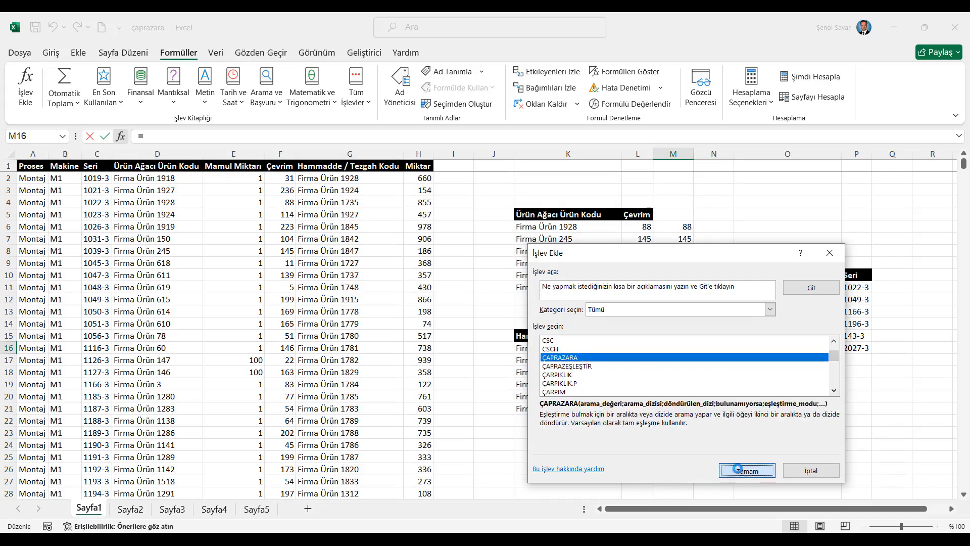
# - Set the ÇAPRAZARA arguments for M16 to Arama_değeri K16, Arama_dizisi G:G and Döndürülen_dizi H:H
pyautogui.moveTo(626, 265); pyautogui.dragTo(852, 272)
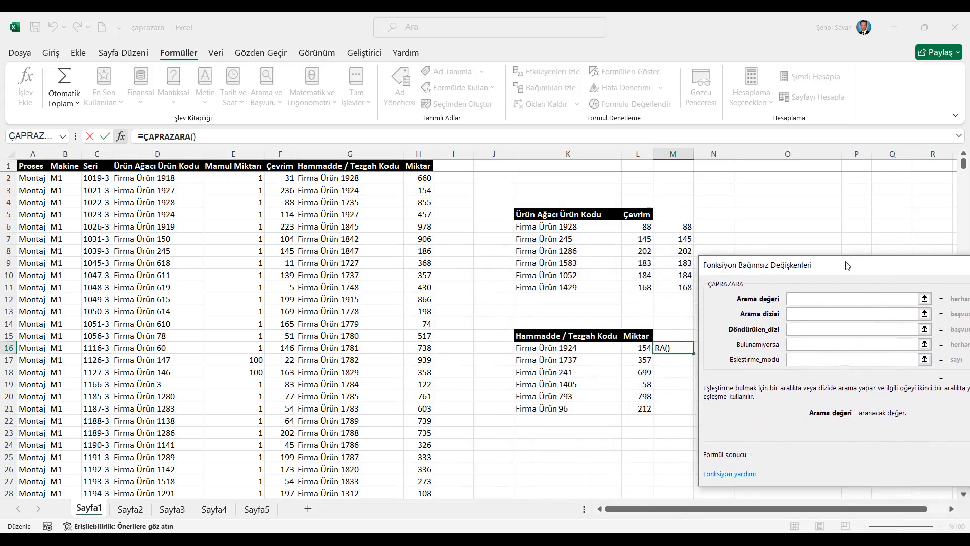
pyautogui.click(569, 345)
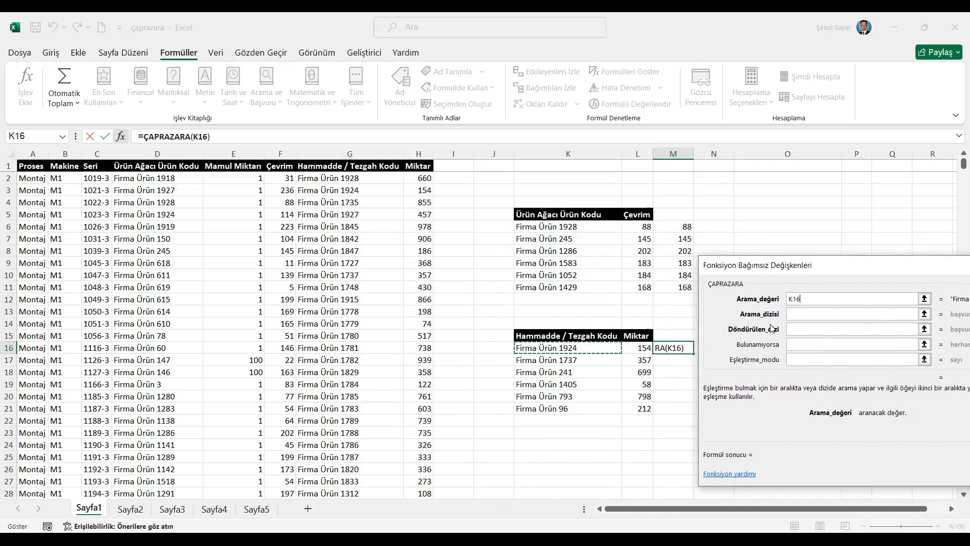
pyautogui.click(907, 313)
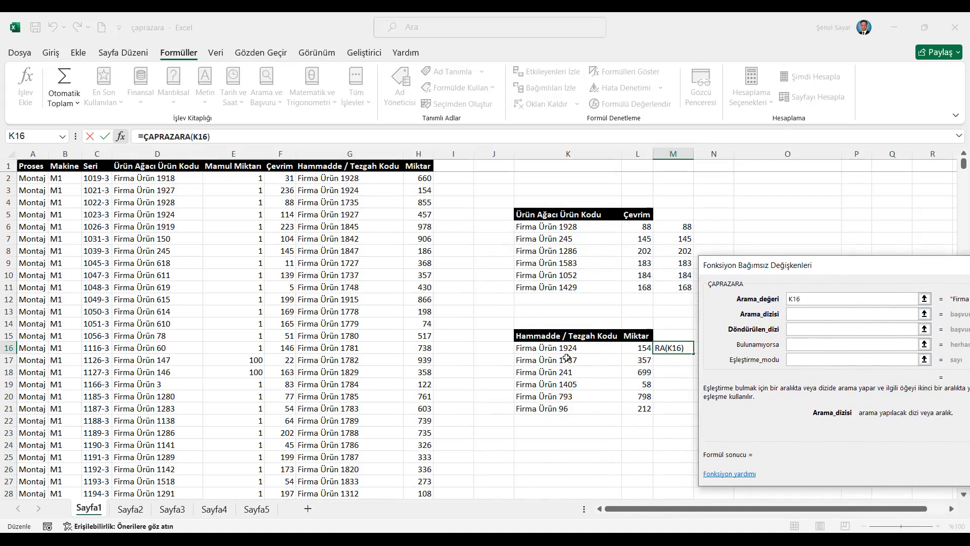
pyautogui.click(330, 151)
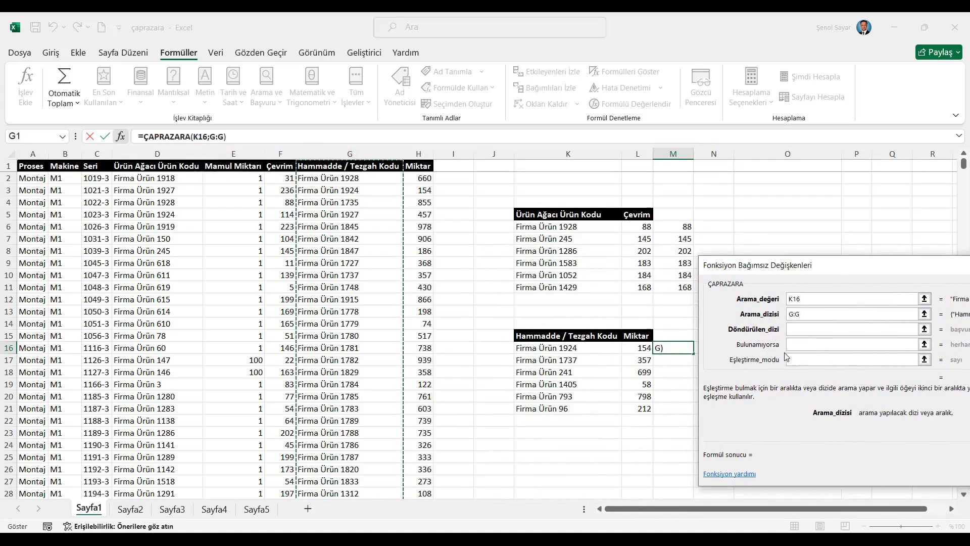
pyautogui.click(794, 327)
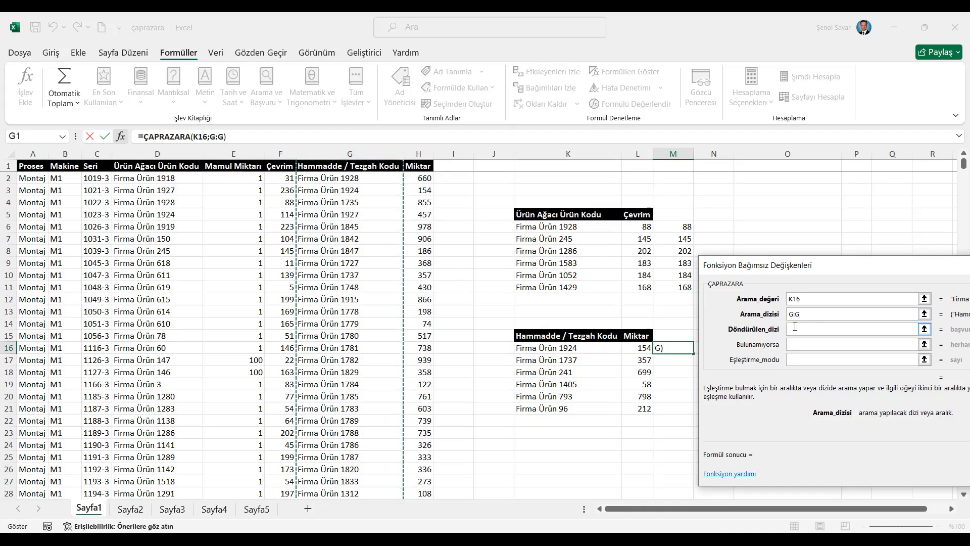
pyautogui.click(418, 153)
# - Enter a first name in quotation marks as the Bulunamıyorsa argument, complete the M16 formula and fill it down to M21
pyautogui.moveTo(849, 270); pyautogui.dragTo(556, 251)
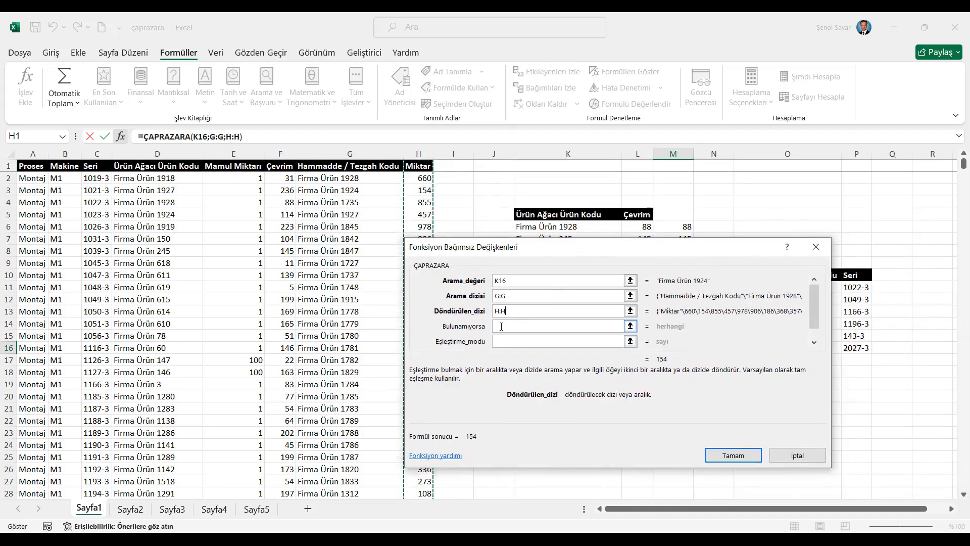
pyautogui.click(541, 327)
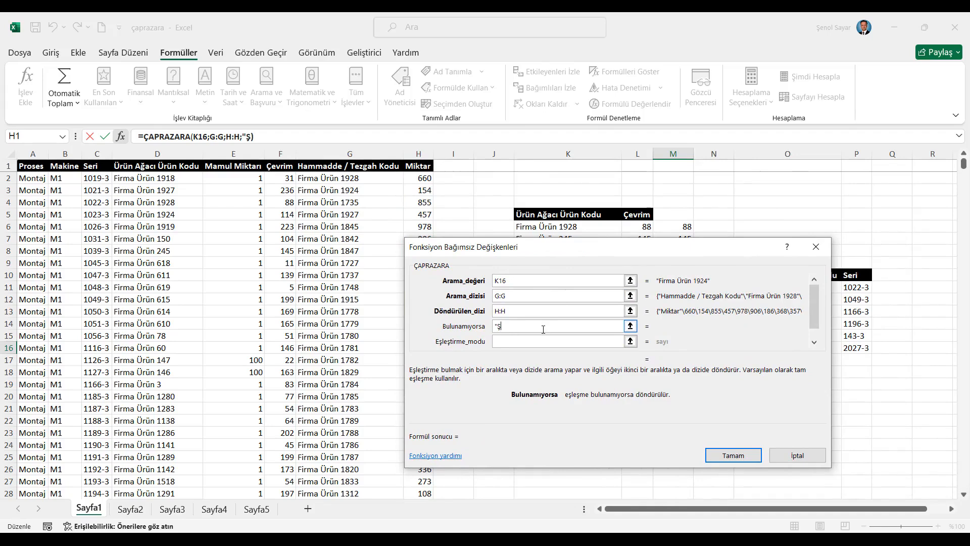
pyautogui.write('ENOL"')
pyautogui.click(742, 457)
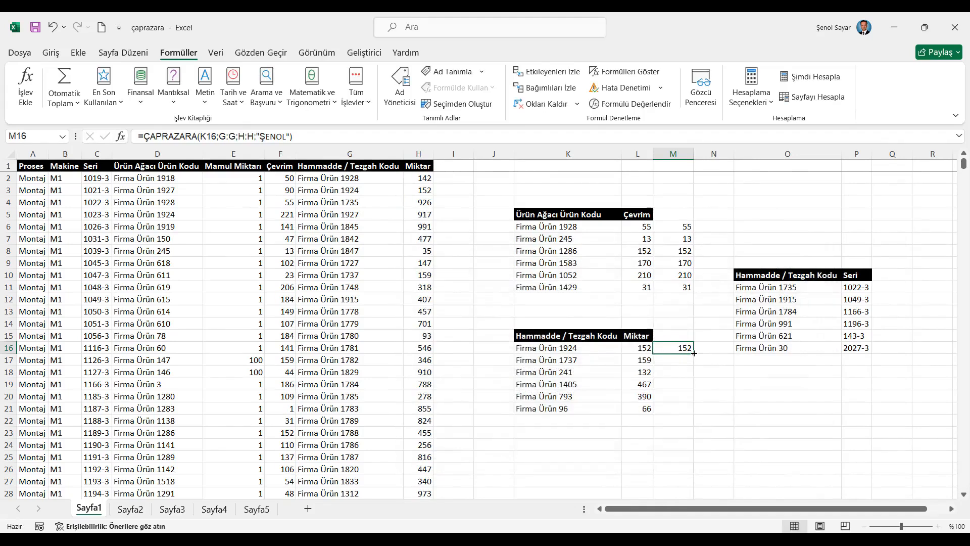
pyautogui.doubleClick(692, 354)
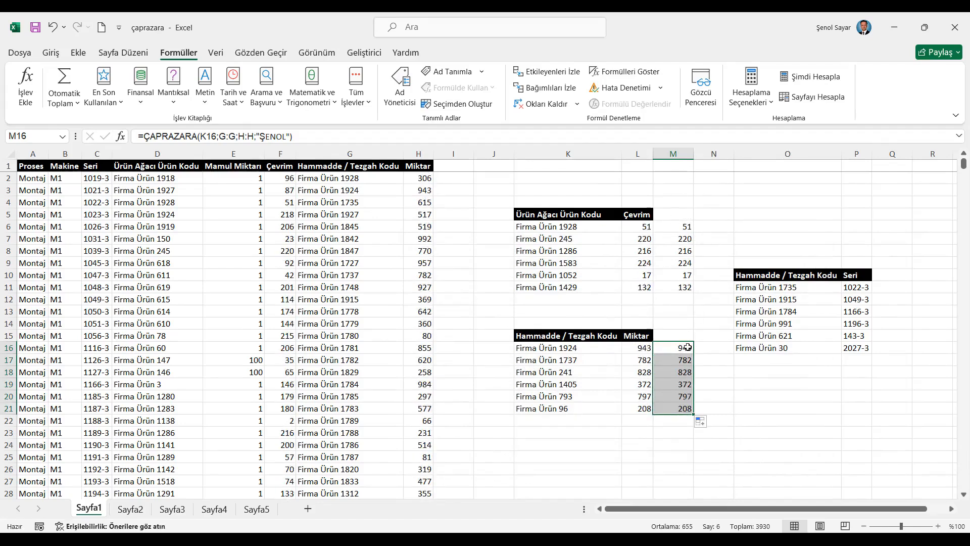
# - Recalculate the workbook repeatedly to compare the Miktar lookup results in columns L and M
pyautogui.click(672, 334)
pyautogui.click(815, 78)
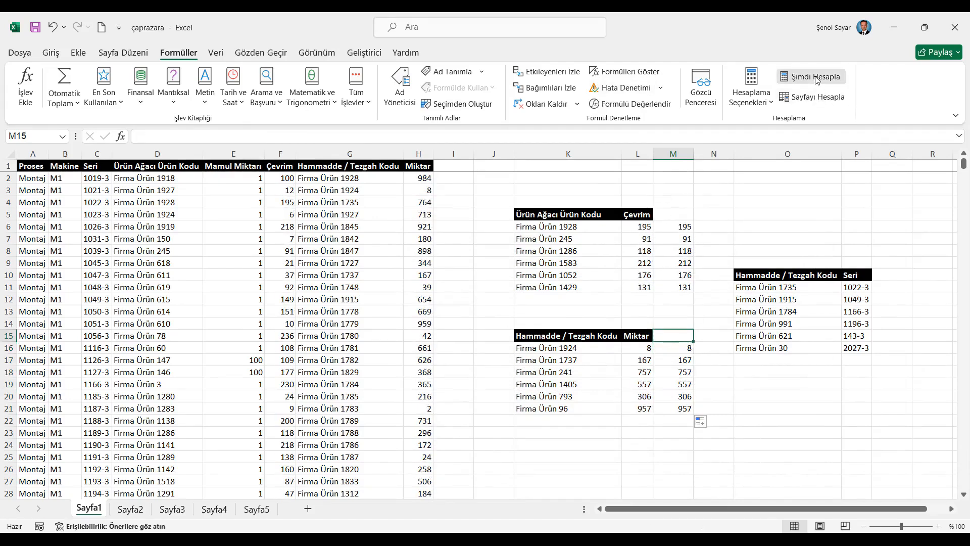
pyautogui.click(815, 78)
pyautogui.click(815, 78)
pyautogui.click(815, 78)
pyautogui.click(815, 77)
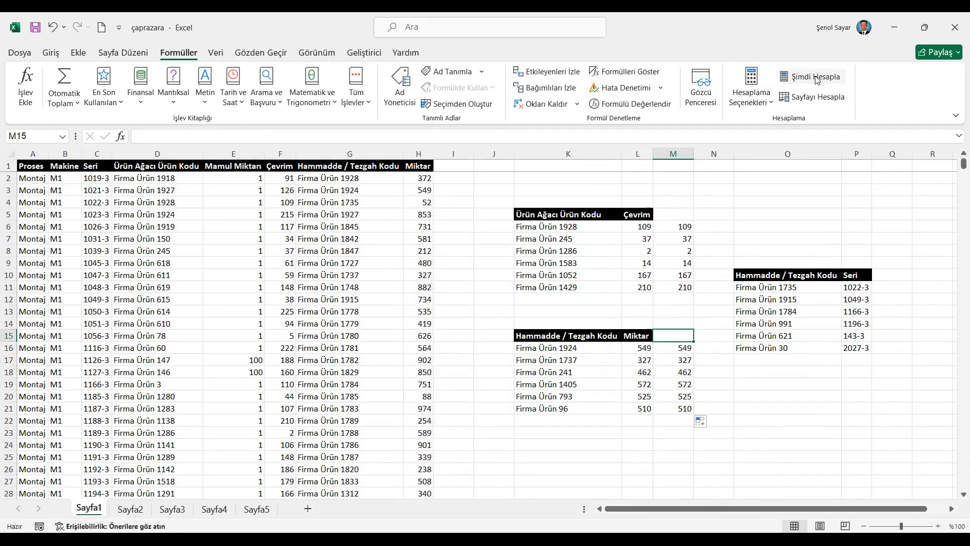
pyautogui.click(815, 78)
pyautogui.click(815, 78)
pyautogui.click(816, 78)
pyautogui.click(815, 78)
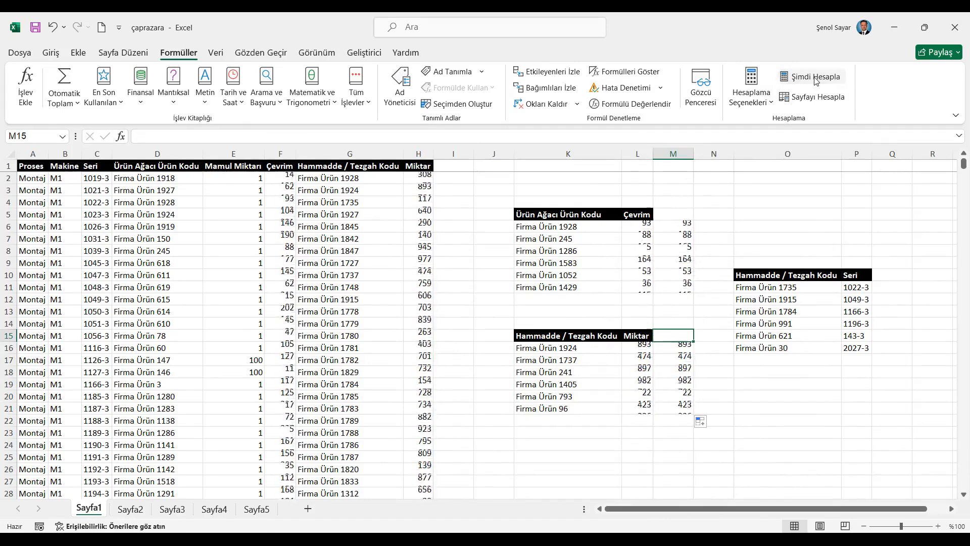
pyautogui.click(815, 78)
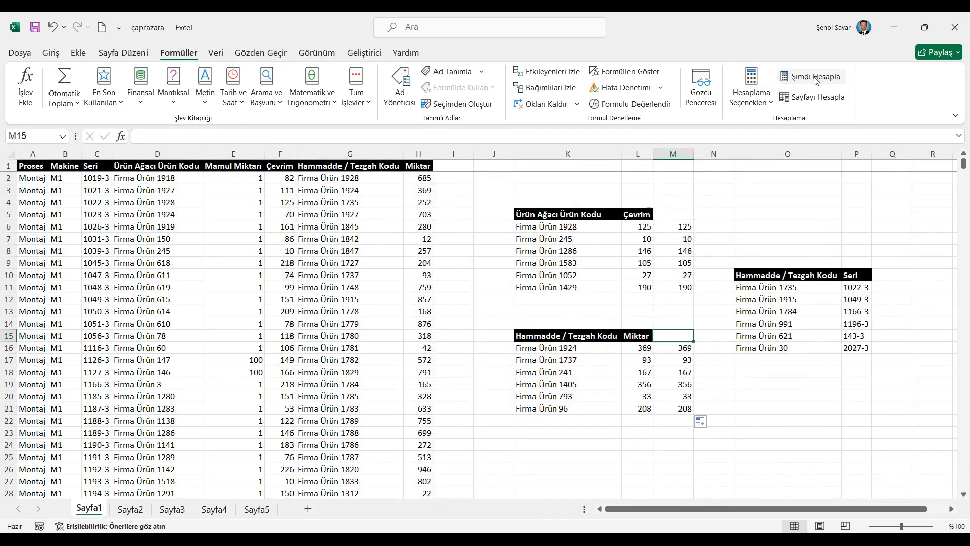
# - Check the Seri formula in P11 and insert the ÇAPRAZARA function into Q11 from the En Son Kullanılan category
pyautogui.click(858, 288)
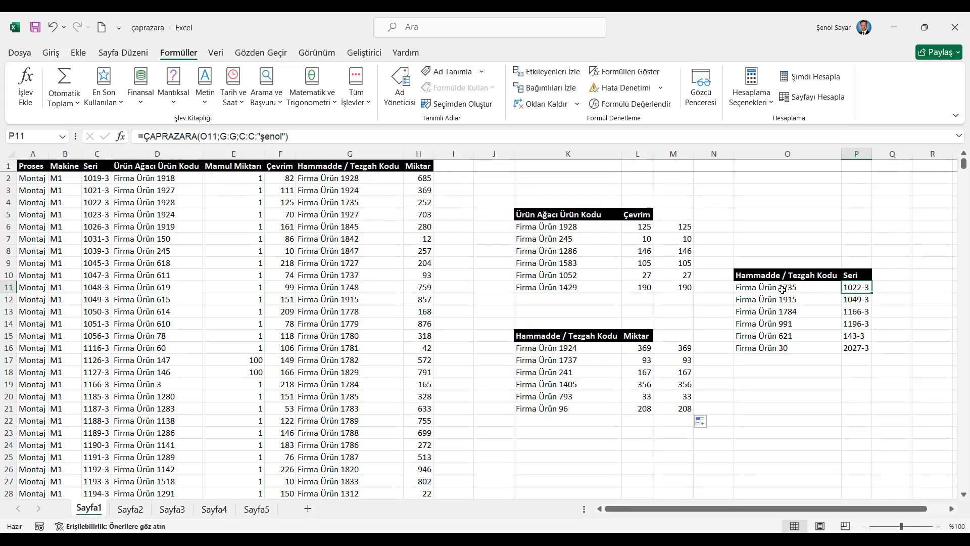
pyautogui.click(898, 287)
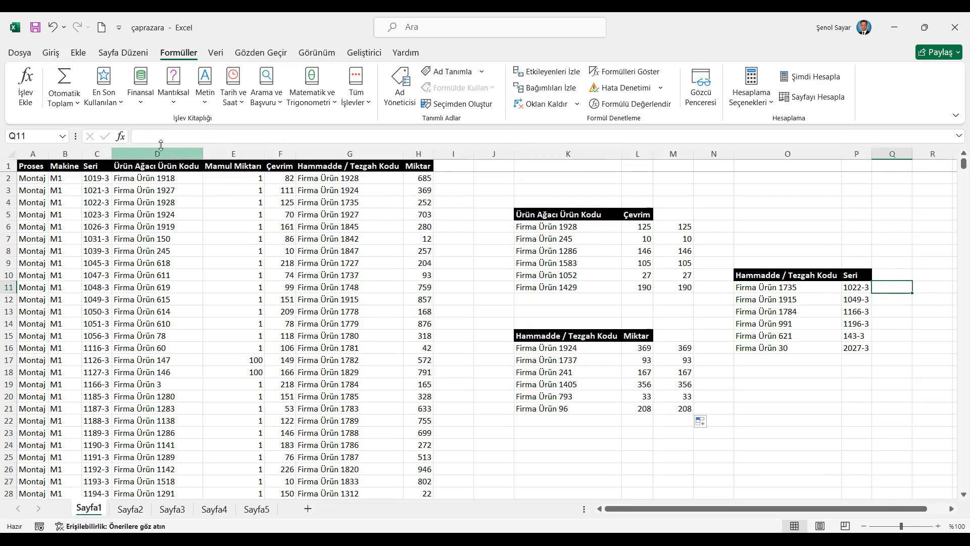
pyautogui.click(121, 137)
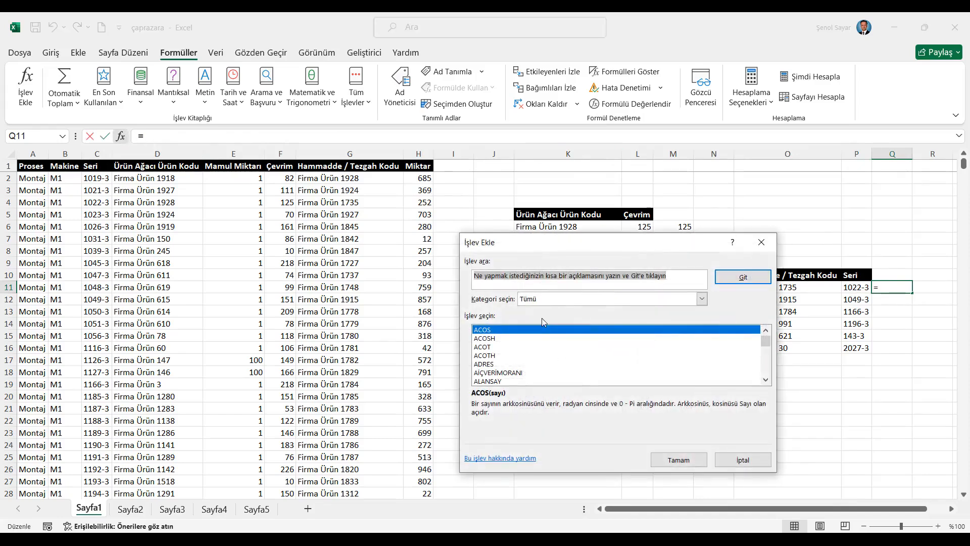
pyautogui.click(546, 299)
pyautogui.click(576, 306)
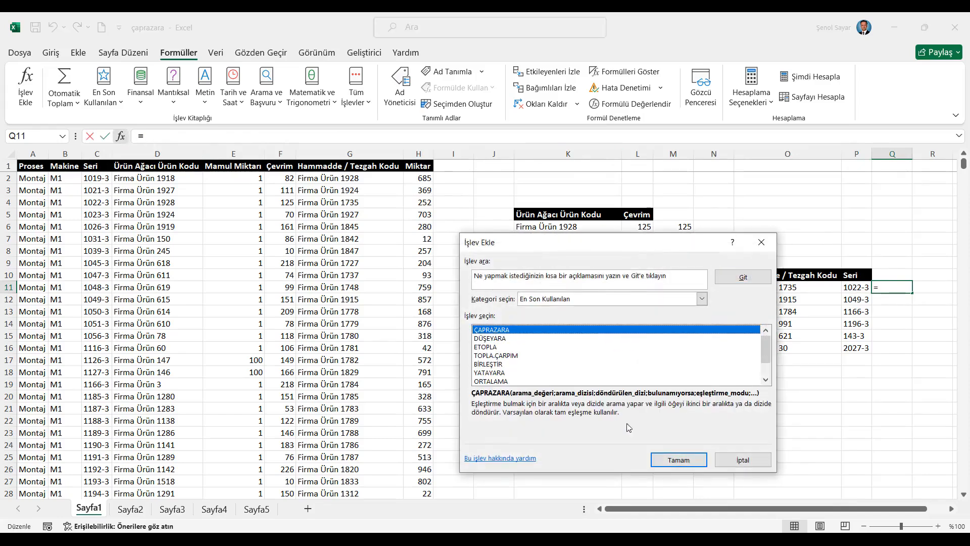
pyautogui.click(679, 459)
# - Complete the Q11 formula with lookup value O11, lookup array G:G and return array C:C, and fill it down to Q16
pyautogui.moveTo(652, 247); pyautogui.dragTo(658, 339)
pyautogui.click(770, 287)
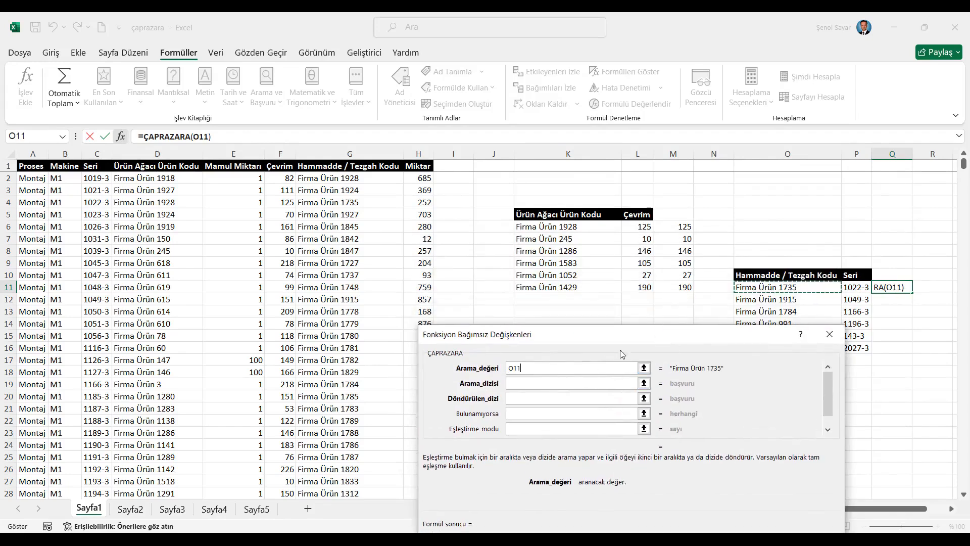
pyautogui.press('Tab')
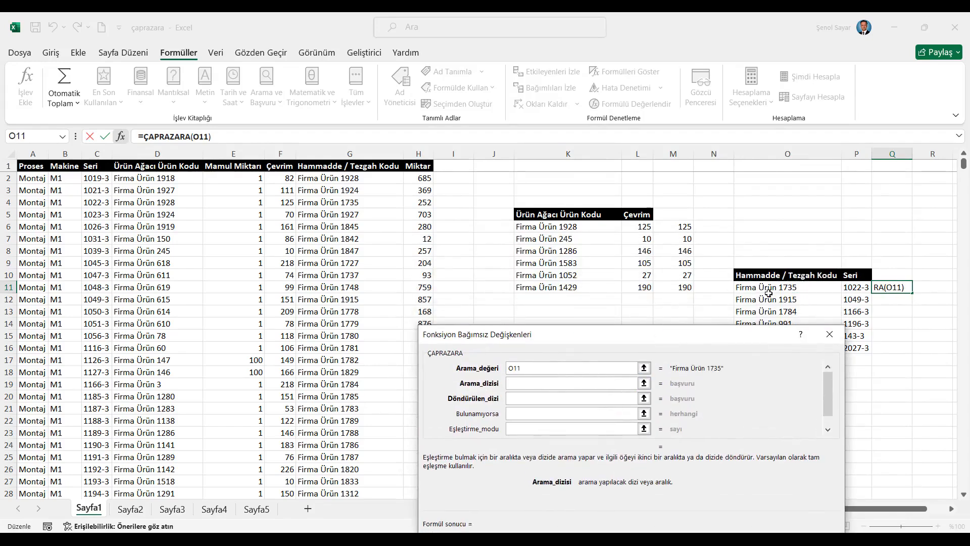
pyautogui.click(350, 153)
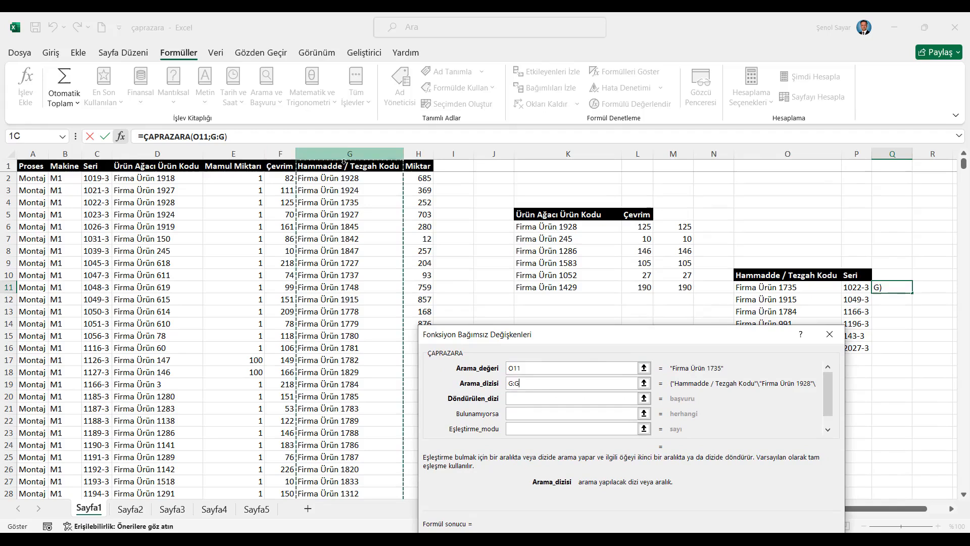
pyautogui.click(539, 398)
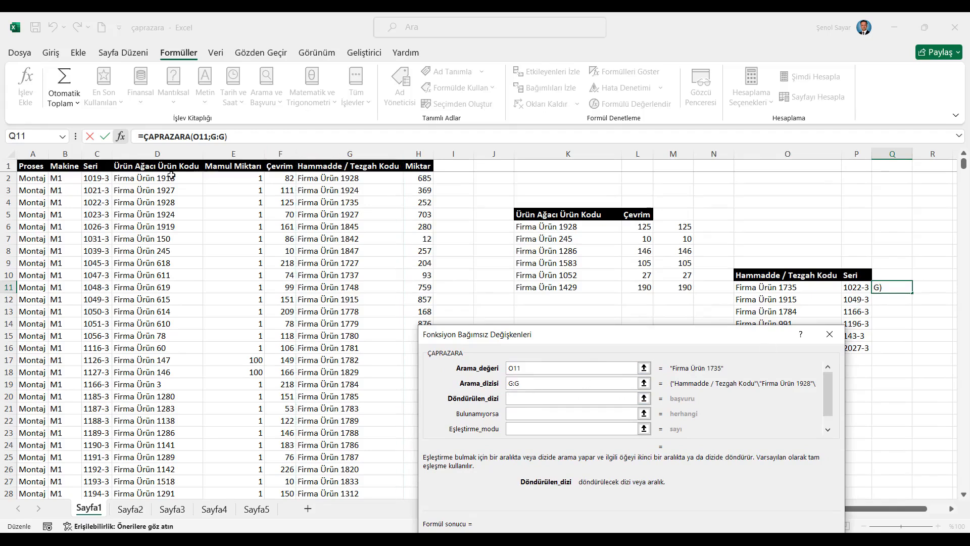
pyautogui.click(96, 154)
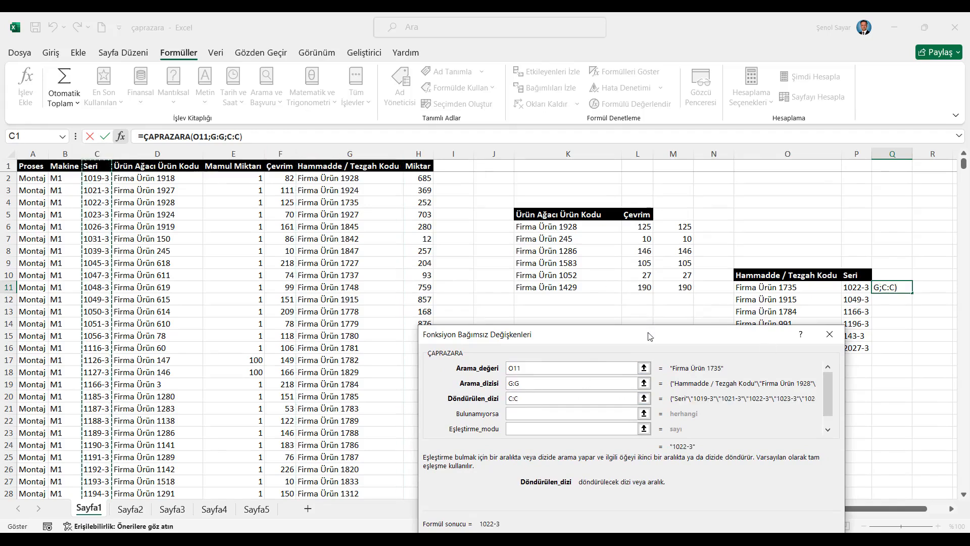
pyautogui.moveTo(649, 335); pyautogui.dragTo(599, 244)
pyautogui.click(694, 452)
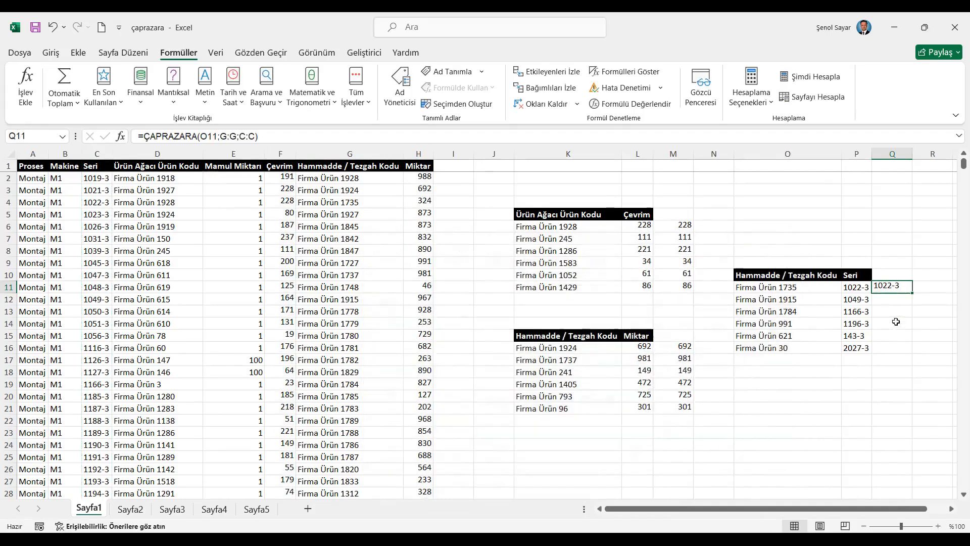
pyautogui.doubleClick(913, 295)
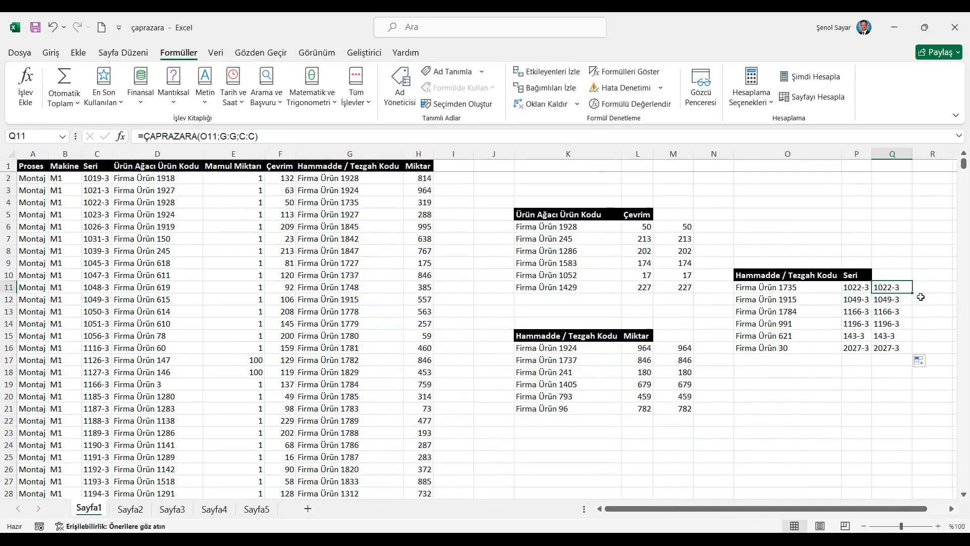
# - Compare the Seri results for Firma Ürün 1735 and Firma Ürün 991 with their rows in the source table
pyautogui.click(815, 286)
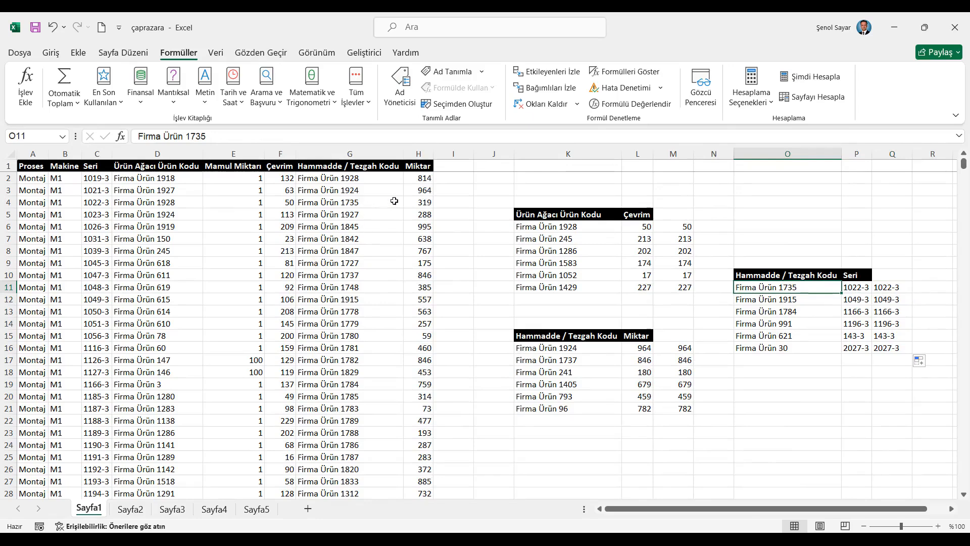
pyautogui.moveTo(382, 203); pyautogui.dragTo(97, 206)
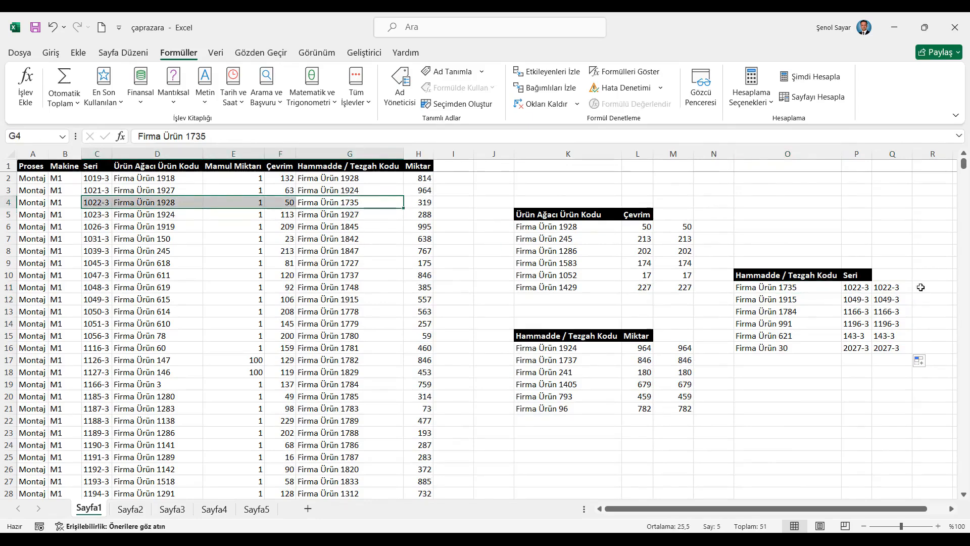
pyautogui.click(811, 324)
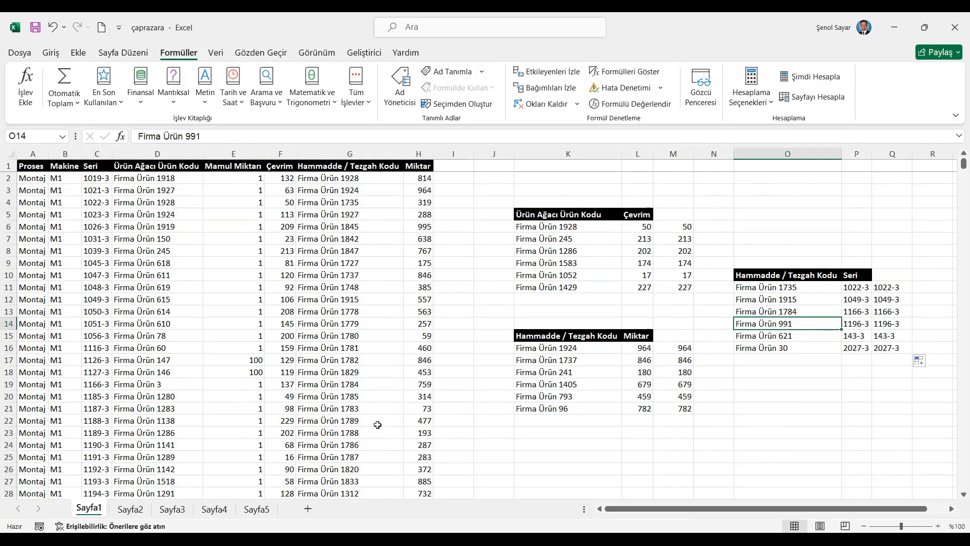
pyautogui.scroll(-6, 378, 424)
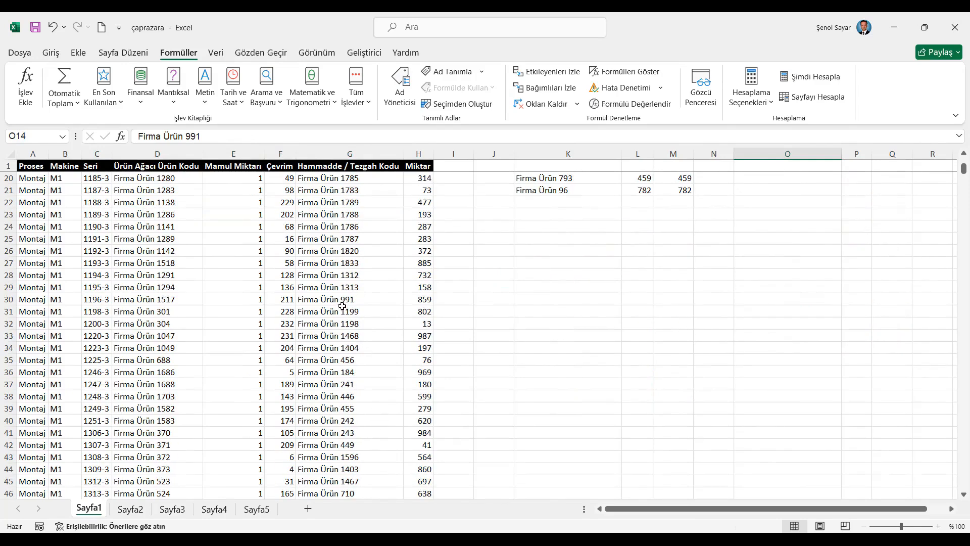
pyautogui.moveTo(342, 304); pyautogui.dragTo(89, 299)
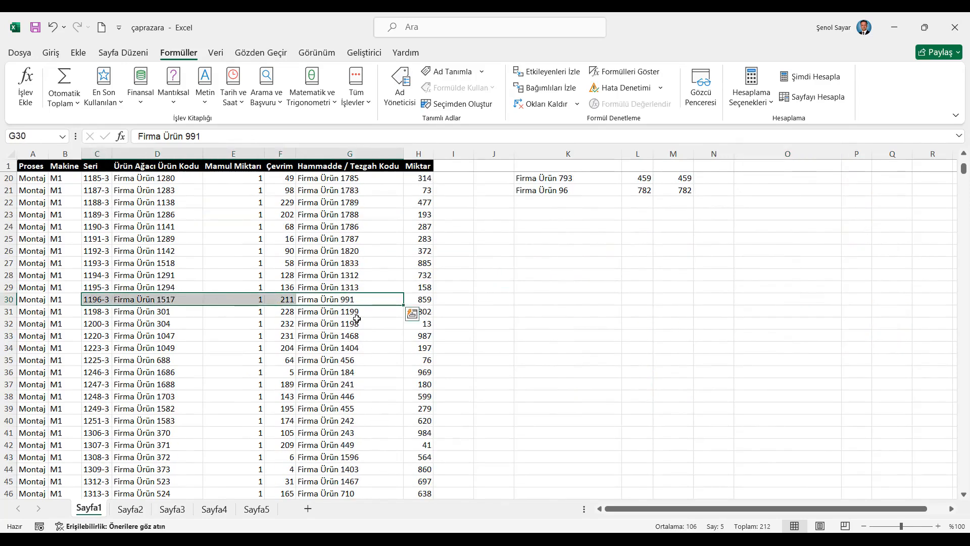
pyautogui.scroll(6, 357, 319)
pyautogui.click(898, 324)
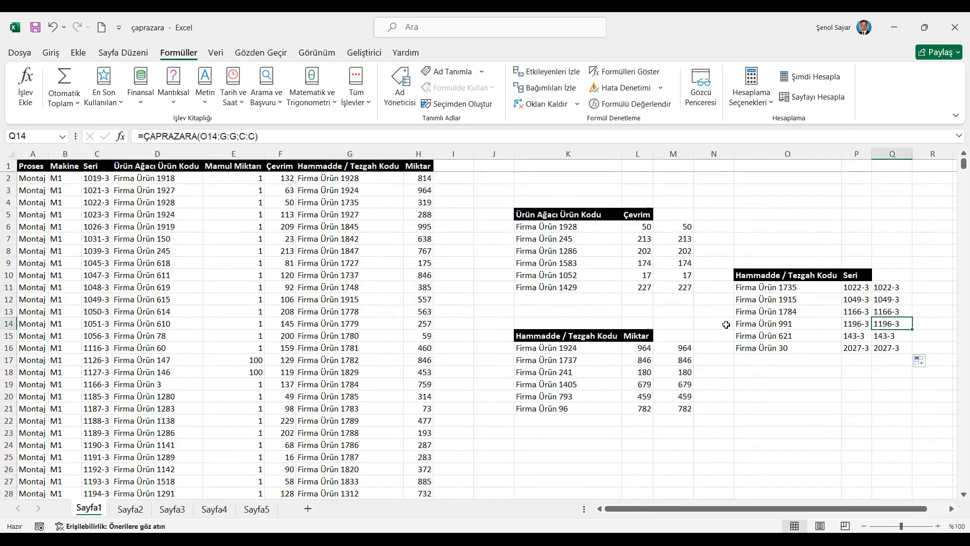
# - Compare the Miktar result for Firma Ürün 241 with its row in the source table
pyautogui.click(589, 359)
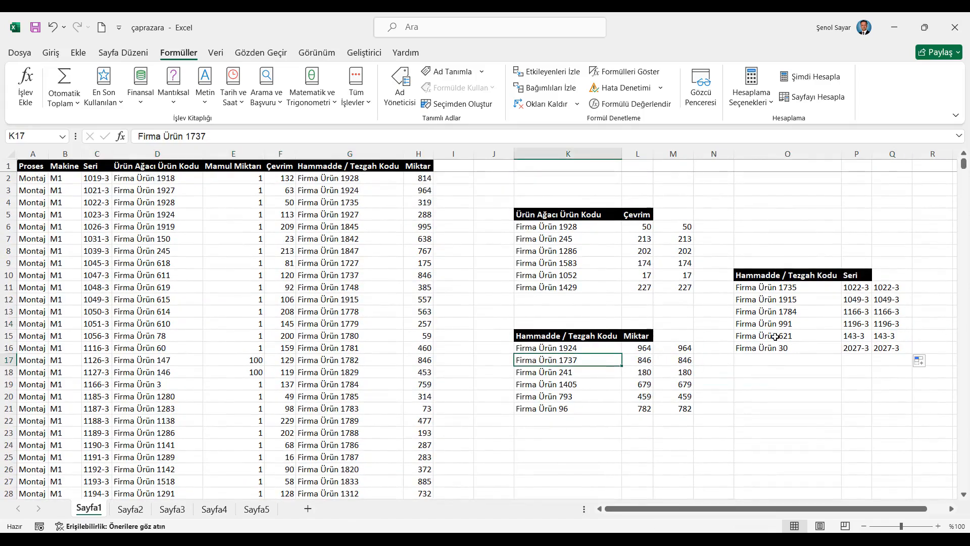
pyautogui.click(581, 372)
pyautogui.scroll(-6, 394, 356)
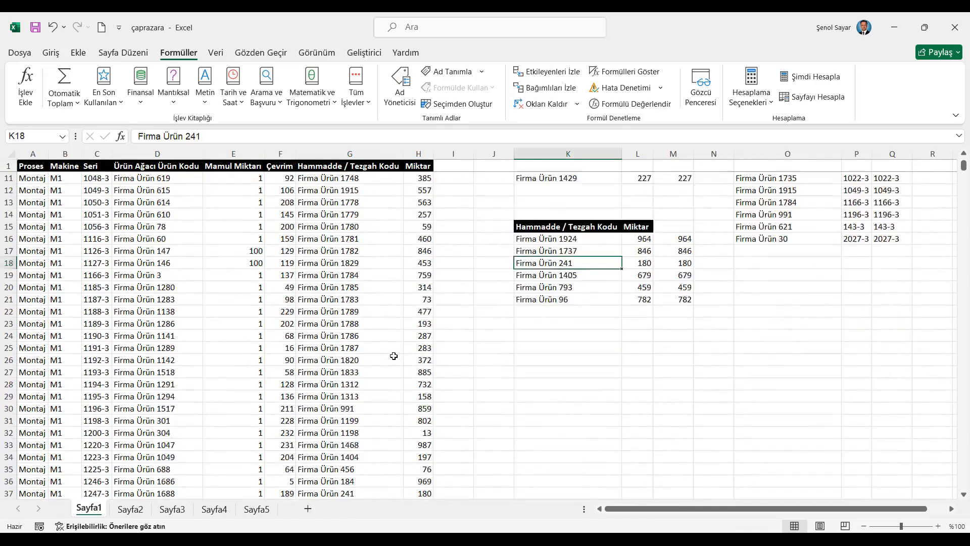
pyautogui.moveTo(357, 383); pyautogui.dragTo(420, 384)
pyautogui.scroll(6, 394, 364)
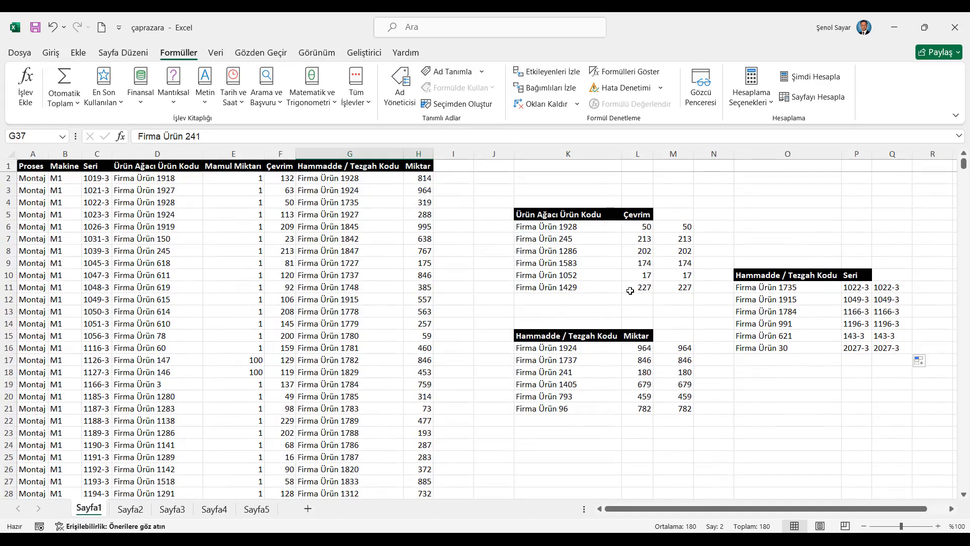
# - Compare the Çevrim result for Firma Ürün 1052 with its row in the source table and check the L10 formula
pyautogui.click(598, 275)
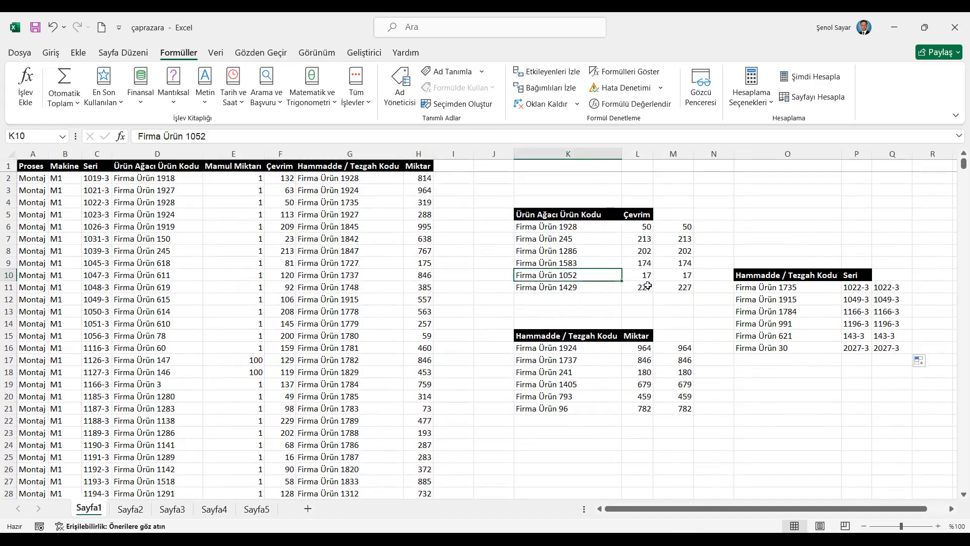
pyautogui.scroll(-7, 238, 387)
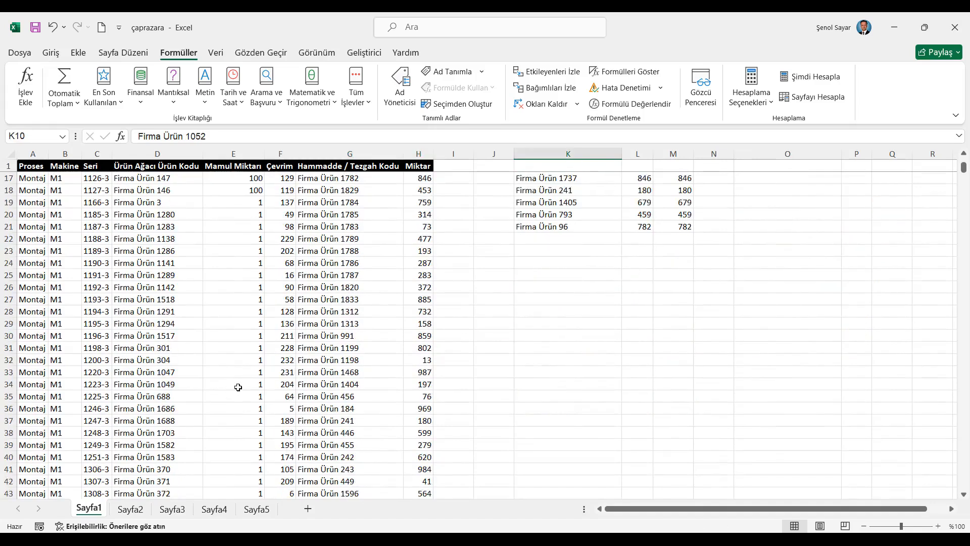
pyautogui.scroll(-8, 238, 387)
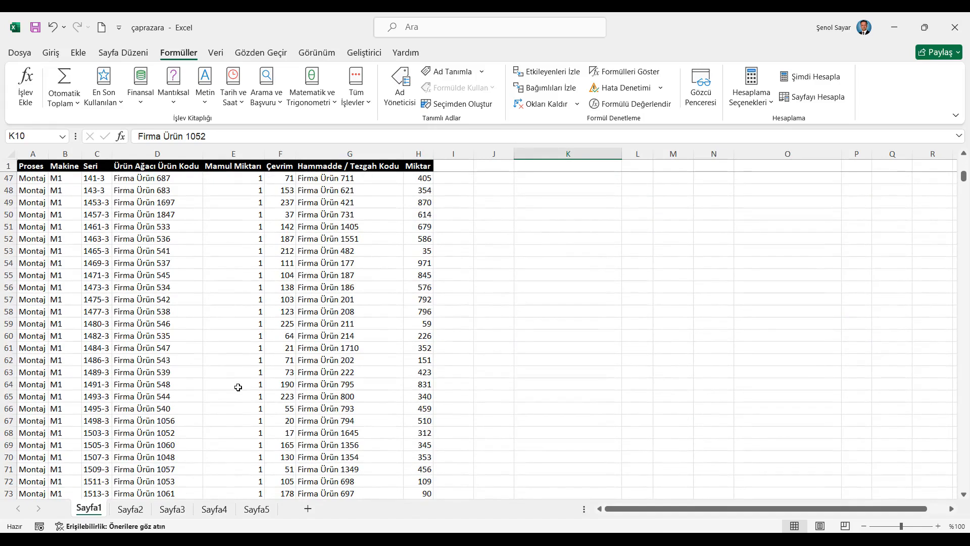
pyautogui.moveTo(164, 436); pyautogui.dragTo(298, 436)
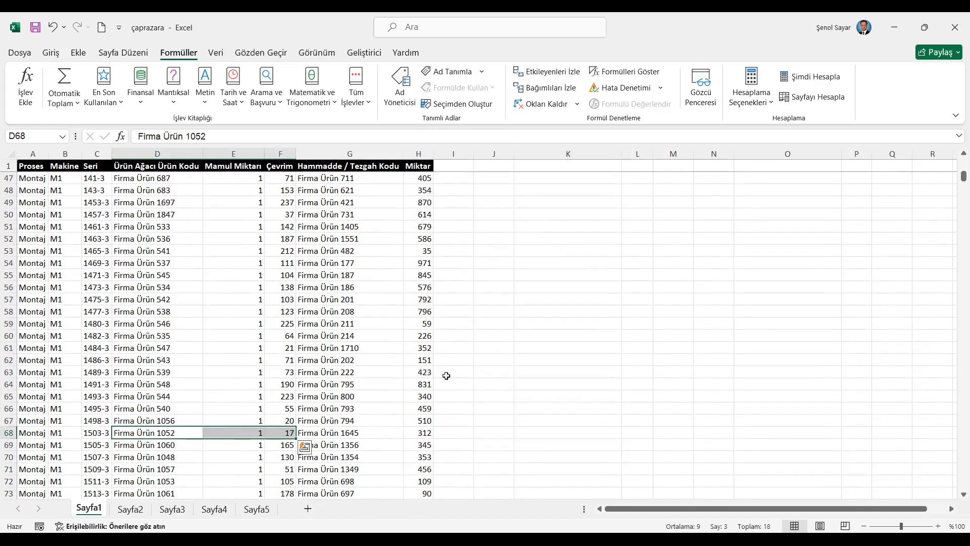
pyautogui.scroll(6, 468, 364)
pyautogui.scroll(9, 468, 364)
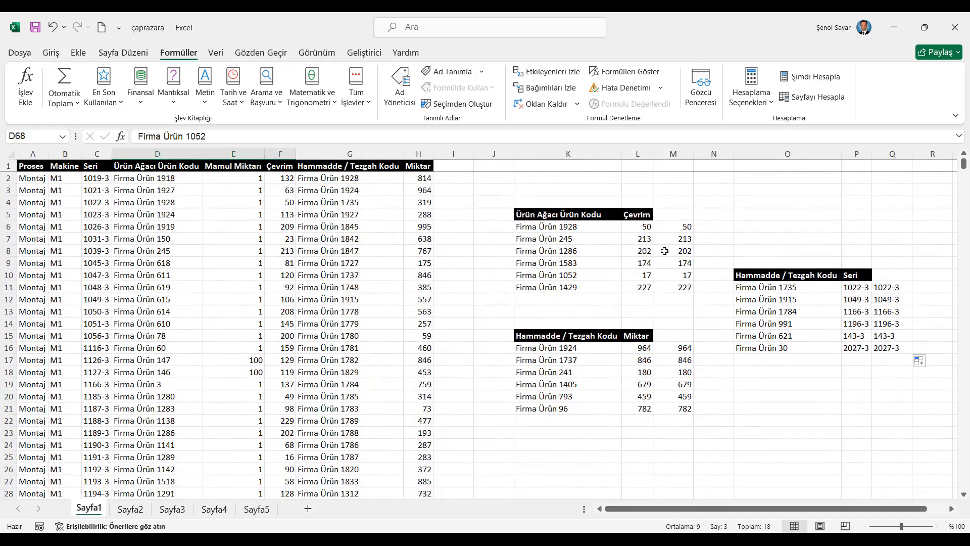
pyautogui.click(649, 275)
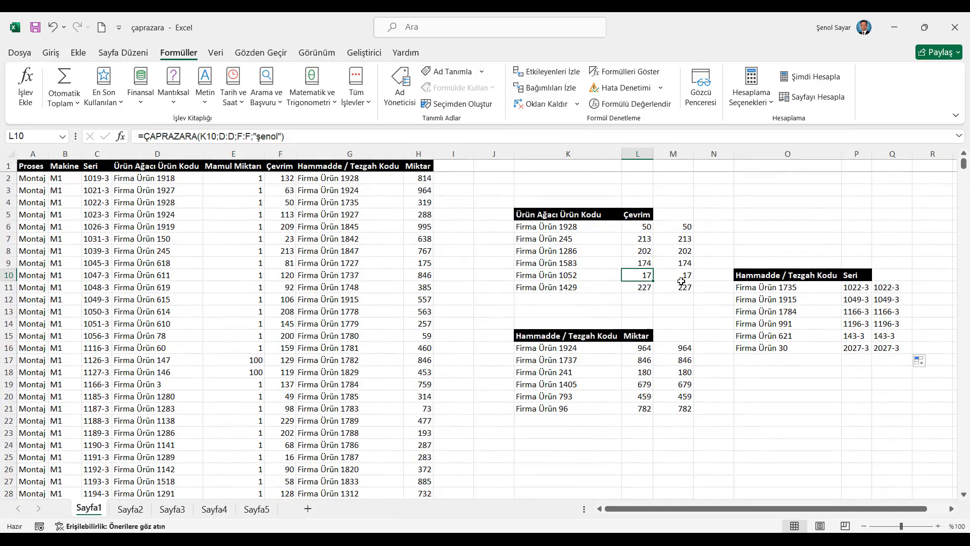
# - Examine the horizontal table layout in rows 1 to 8 of Sayfa2 against the vertical layout of Sayfa1
pyautogui.click(130, 508)
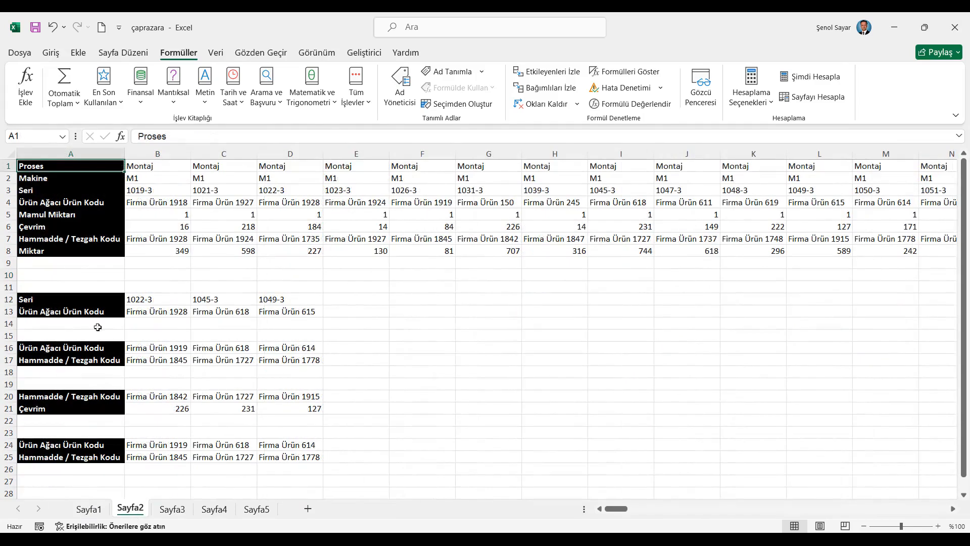
pyautogui.click(50, 53)
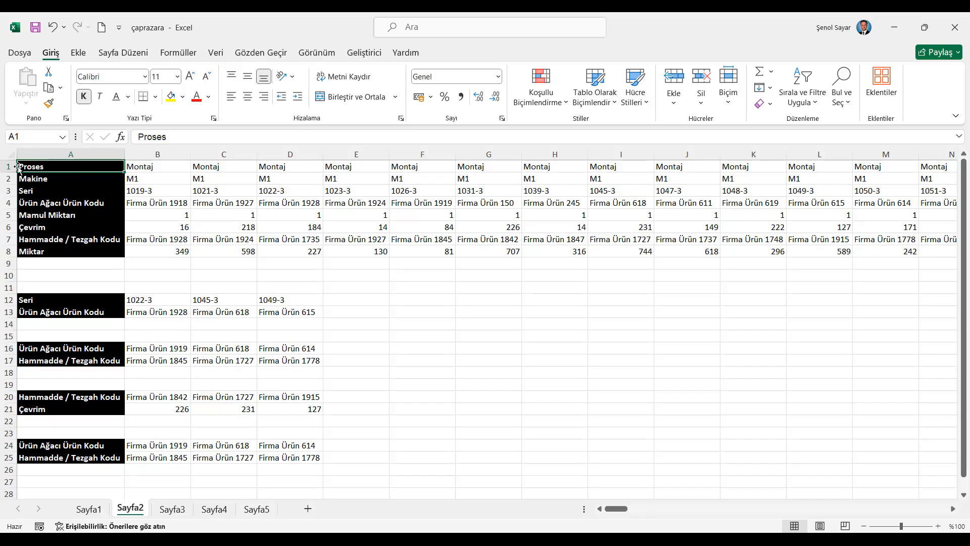
pyautogui.moveTo(10, 166); pyautogui.dragTo(10, 251)
pyautogui.click(89, 509)
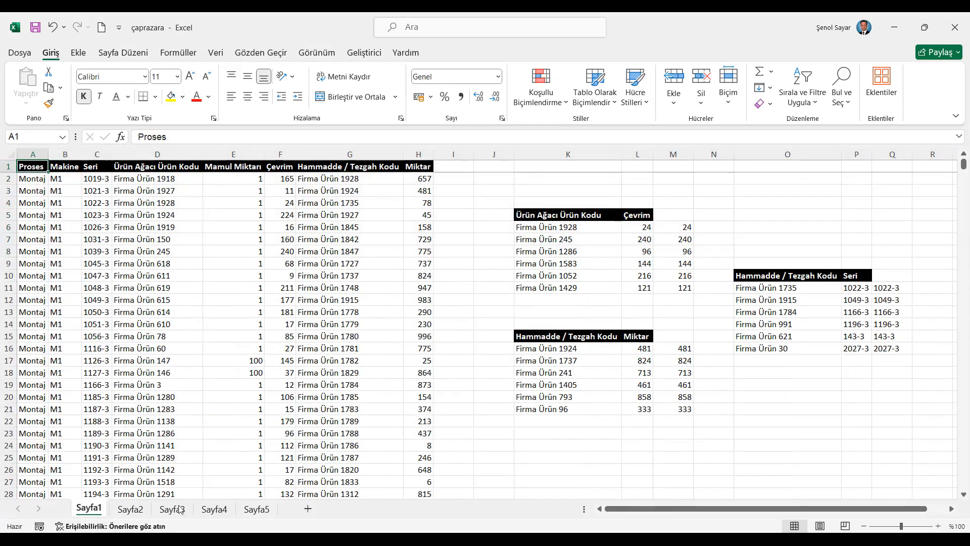
pyautogui.click(130, 509)
pyautogui.click(309, 206)
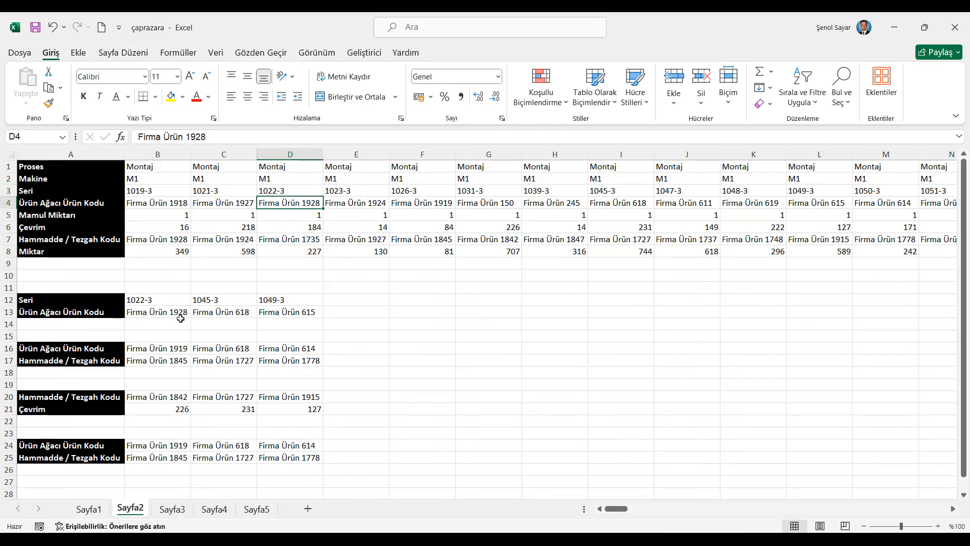
# - Enter a ÇAPRAZARA formula in B14 with lookup value B12, lookup array 3:3 and return array 4:4, and fill it across to D14
pyautogui.click(171, 324)
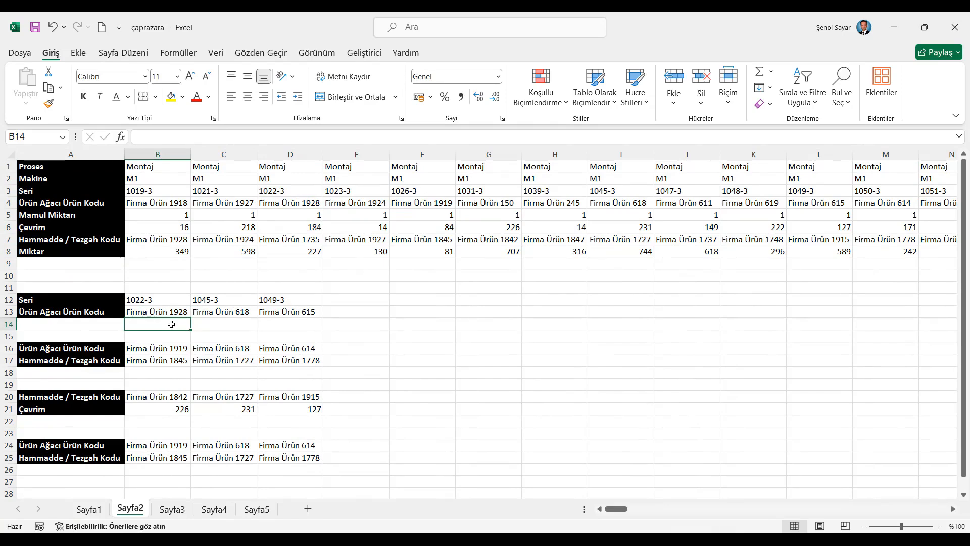
pyautogui.click(120, 136)
pyautogui.click(640, 456)
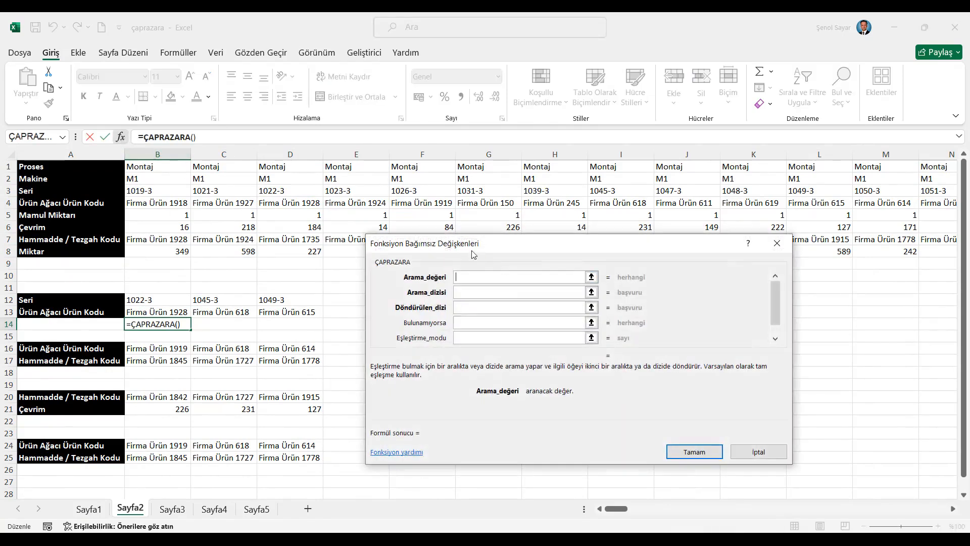
pyautogui.click(158, 298)
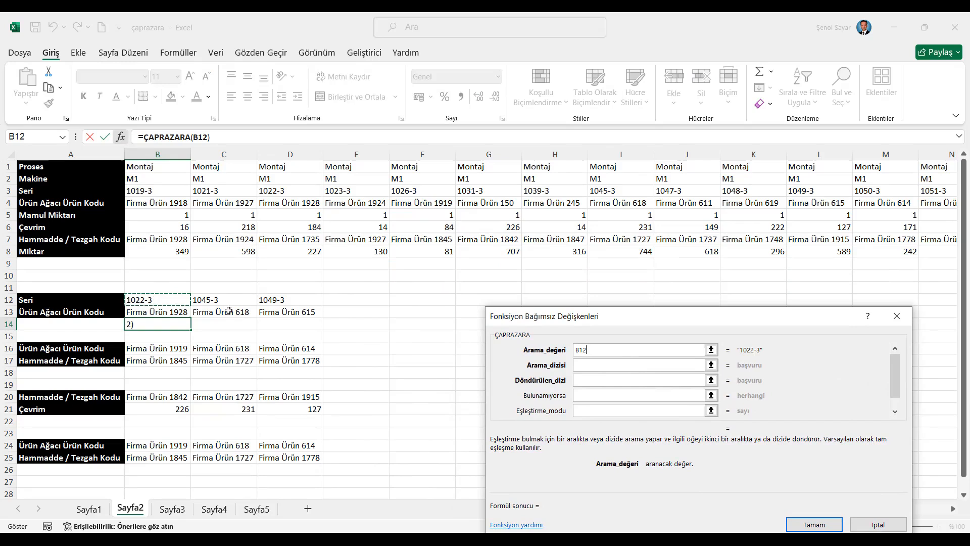
pyautogui.click(595, 366)
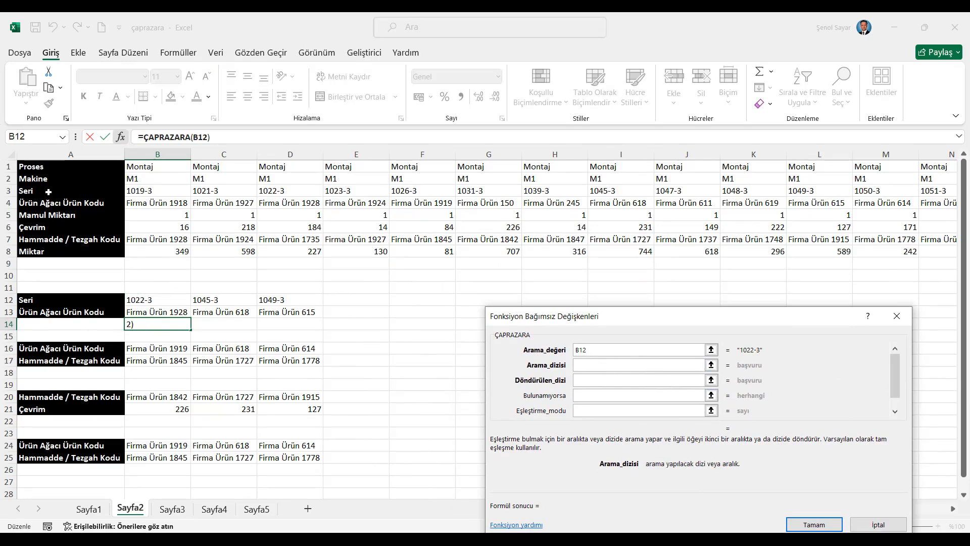
pyautogui.click(9, 190)
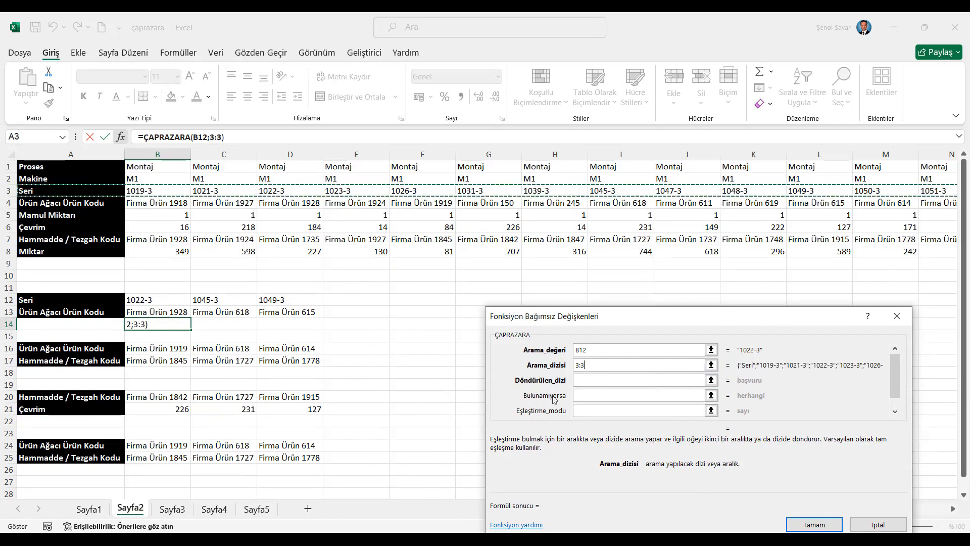
pyautogui.click(602, 379)
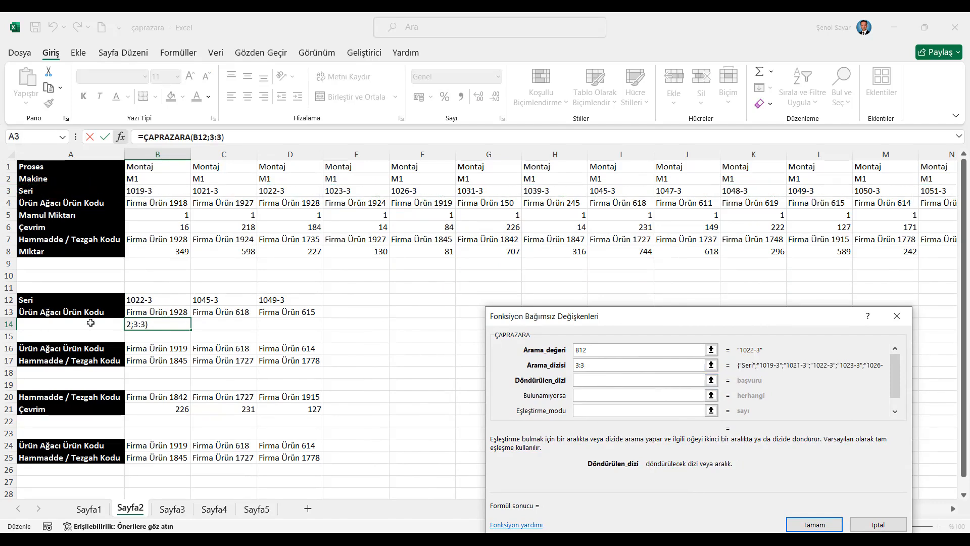
pyautogui.click(9, 203)
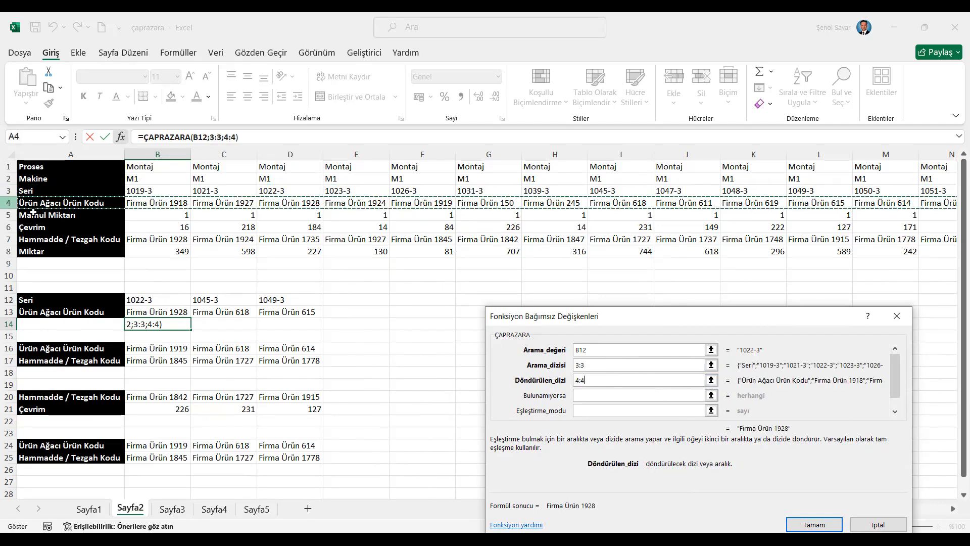
pyautogui.click(798, 526)
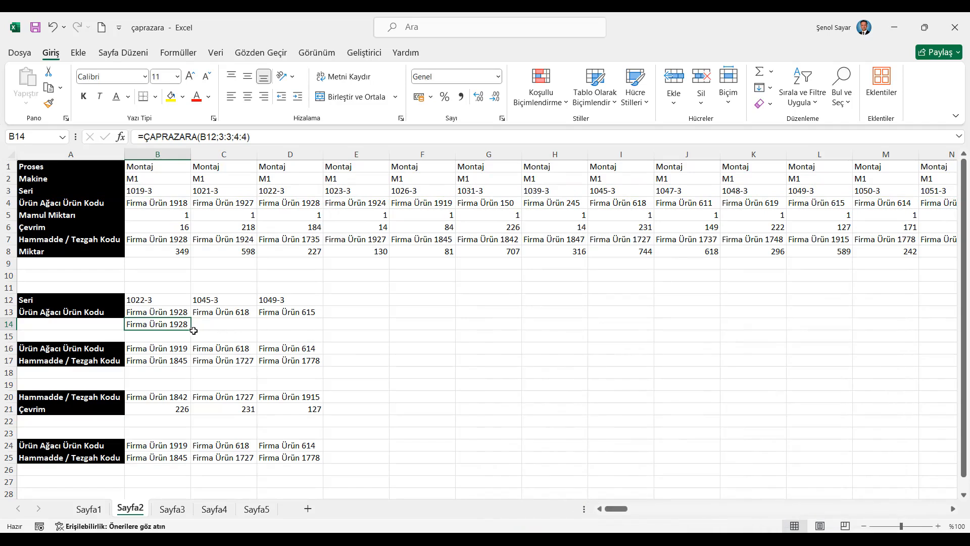
pyautogui.moveTo(192, 329); pyautogui.dragTo(320, 329)
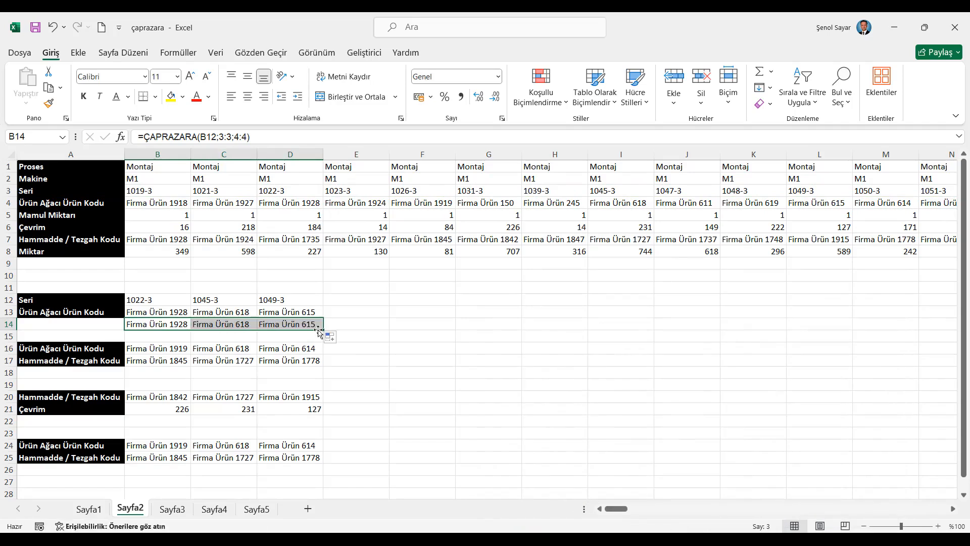
# - Enter a ÇAPRAZARA formula in B18 with lookup value B16, lookup array 4:4 and return array 7:7, and fill it across to D18
pyautogui.click(181, 373)
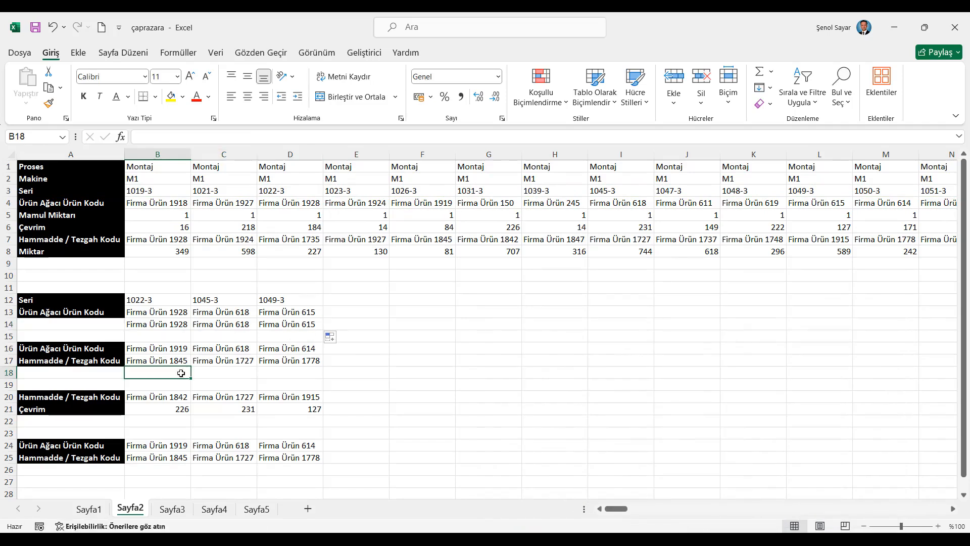
pyautogui.click(121, 137)
pyautogui.click(760, 513)
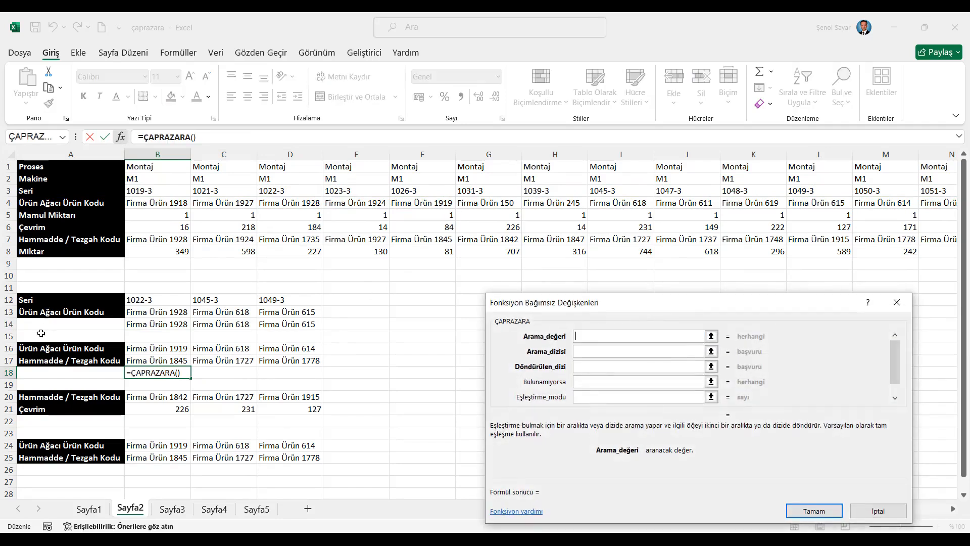
pyautogui.click(165, 349)
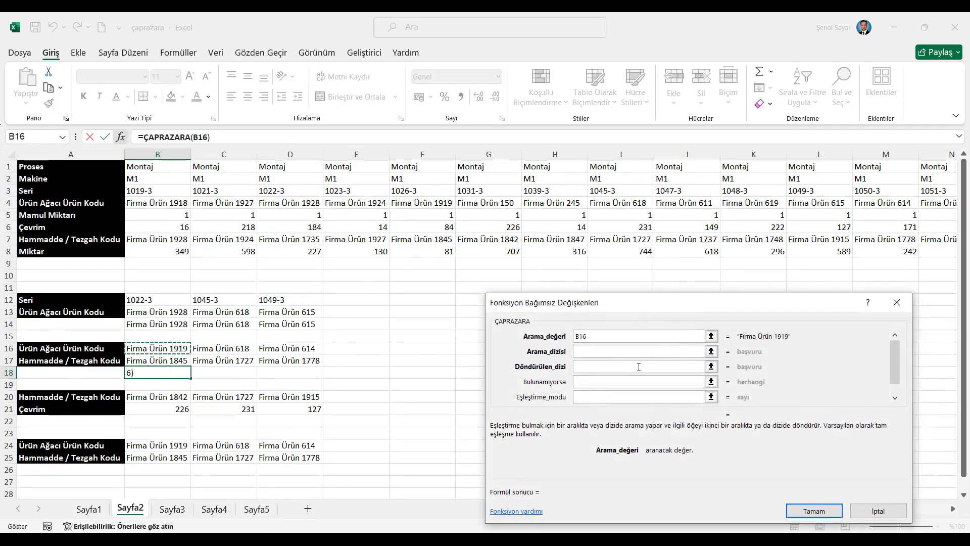
pyautogui.click(581, 354)
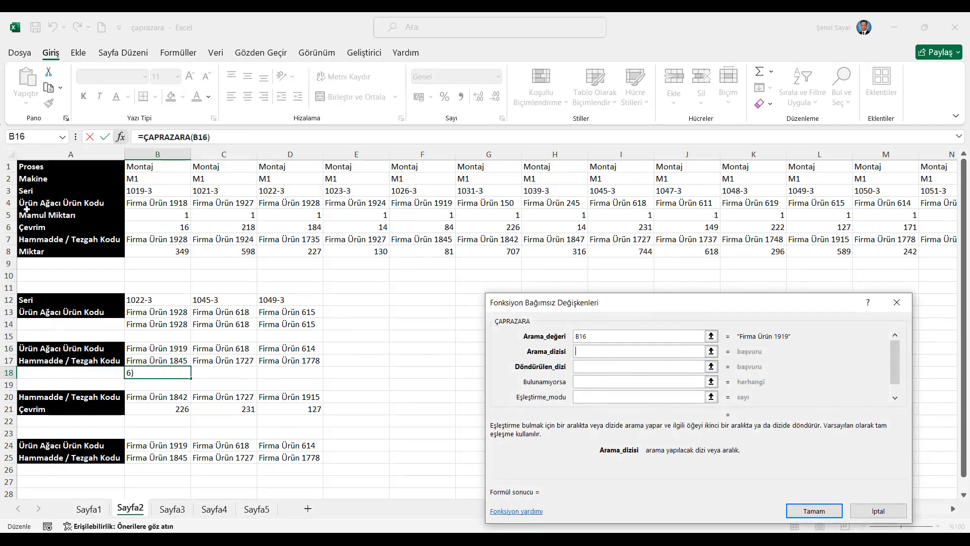
pyautogui.click(10, 205)
pyautogui.press('Tab')
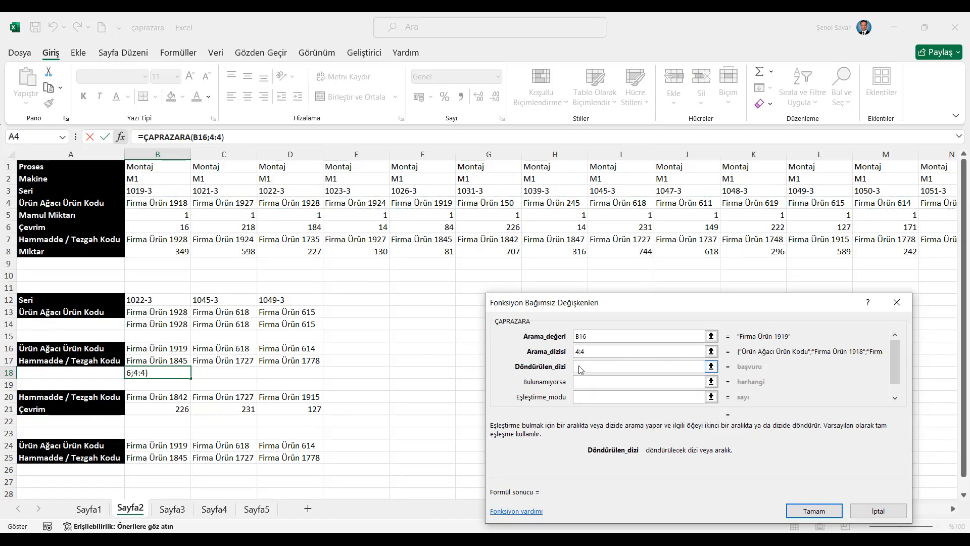
pyautogui.click(9, 239)
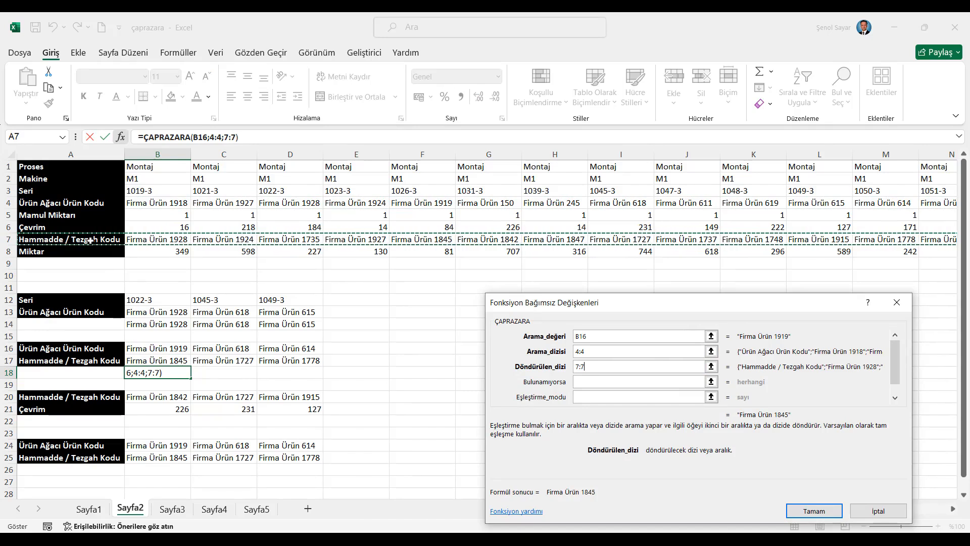
pyautogui.click(814, 511)
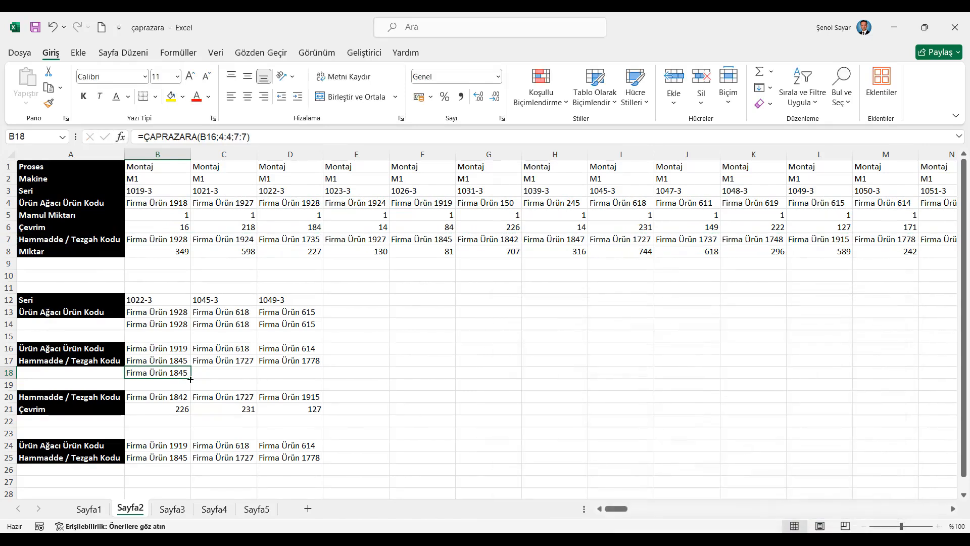
pyautogui.moveTo(190, 379); pyautogui.dragTo(303, 376)
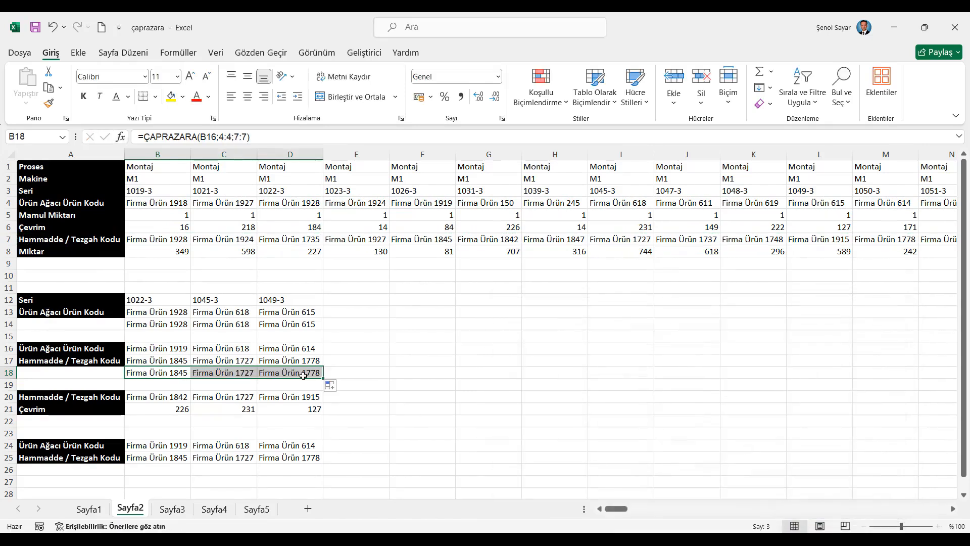
# - Enter a ÇAPRAZARA formula in B22 with lookup value B20, lookup array 7:7 and return array 6:6, and fill it across to D22
pyautogui.click(172, 422)
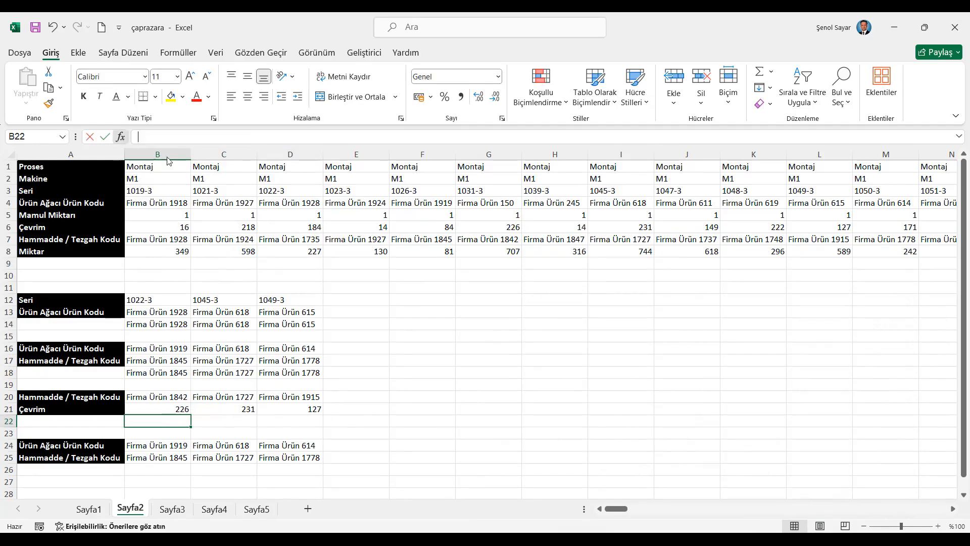
pyautogui.click(120, 136)
pyautogui.click(741, 518)
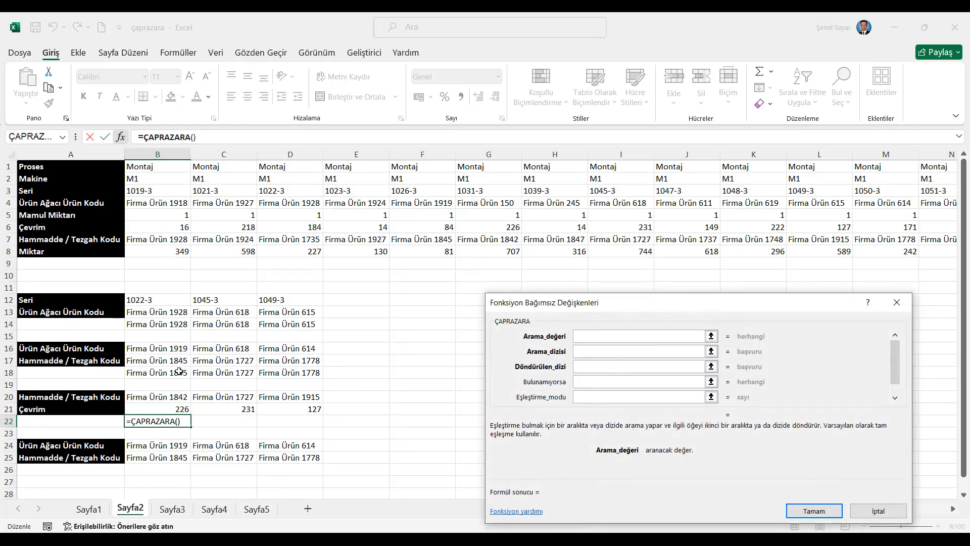
pyautogui.click(160, 399)
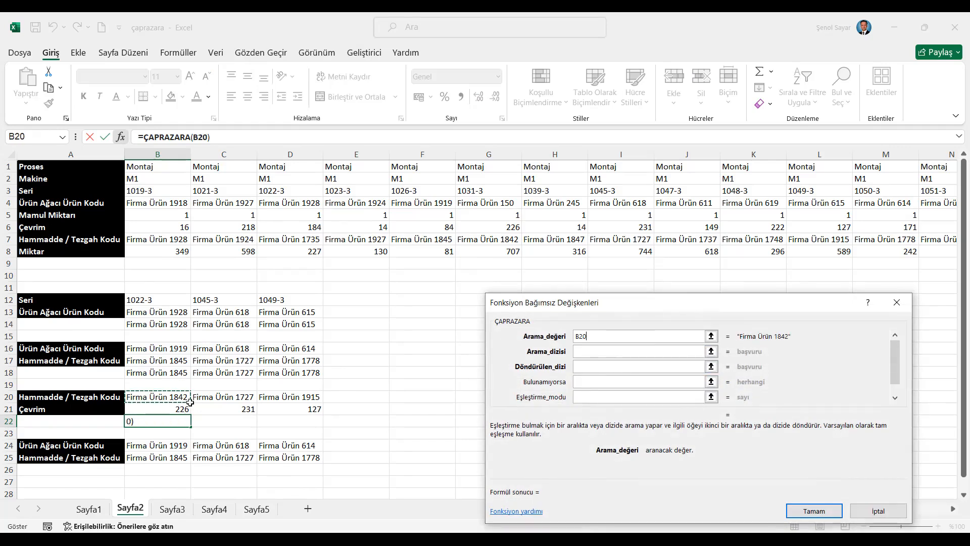
pyautogui.press('Tab')
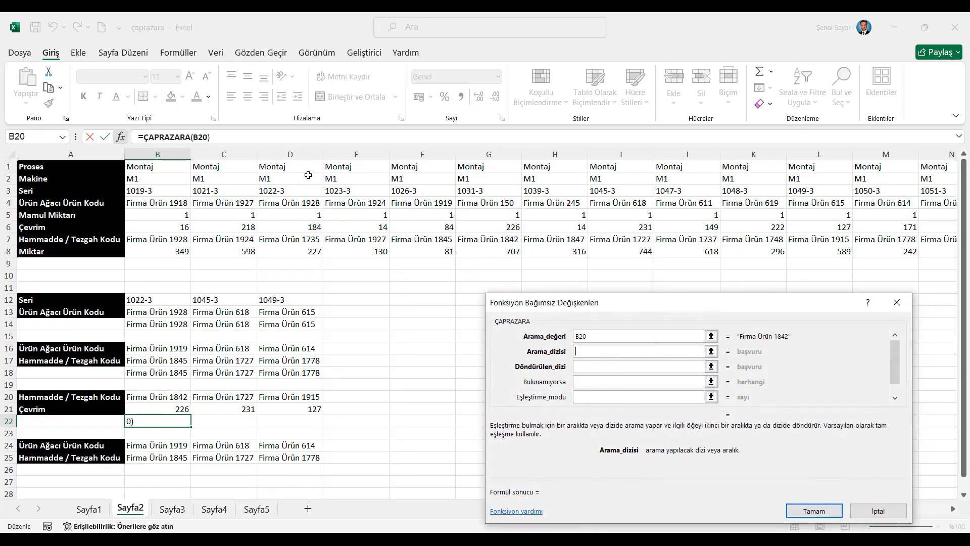
pyautogui.click(9, 238)
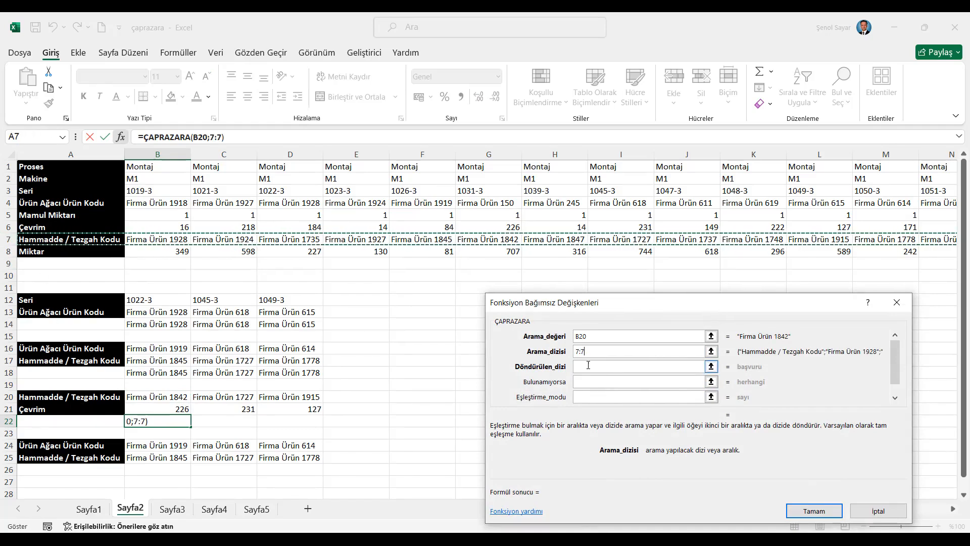
pyautogui.press('Tab')
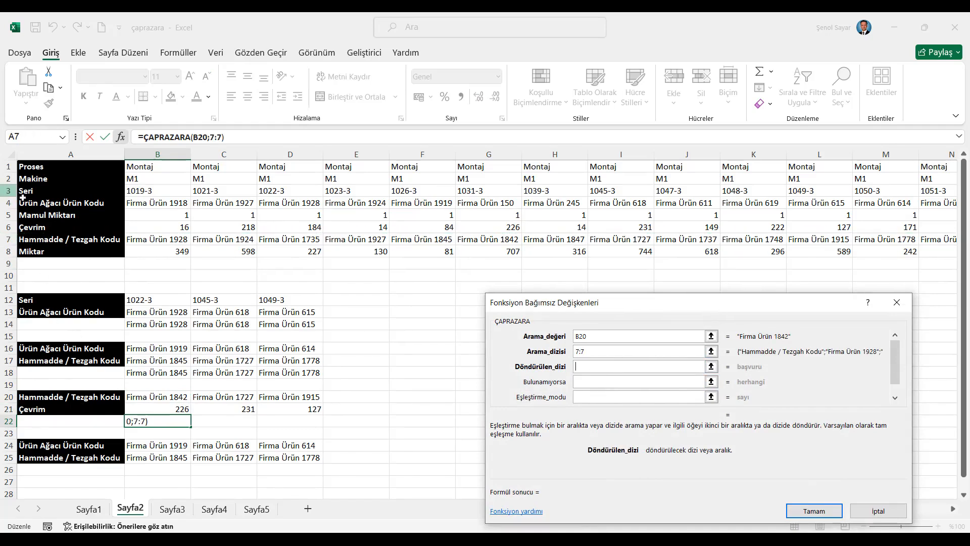
pyautogui.click(8, 227)
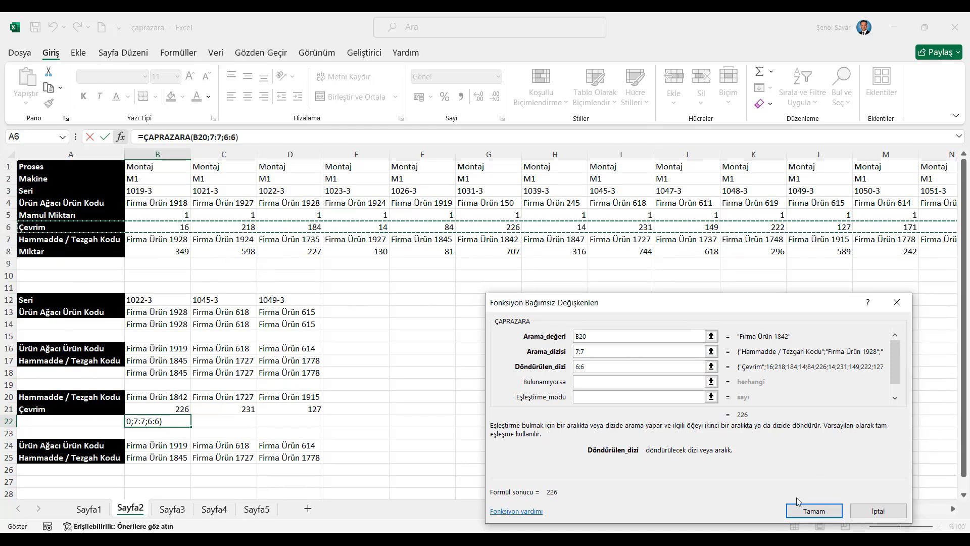
pyautogui.click(813, 511)
pyautogui.moveTo(193, 425); pyautogui.dragTo(323, 426)
# - Start a ÇAPRAZARA formula in B26 of Sayfa2 with B24 as the lookup value
pyautogui.click(170, 469)
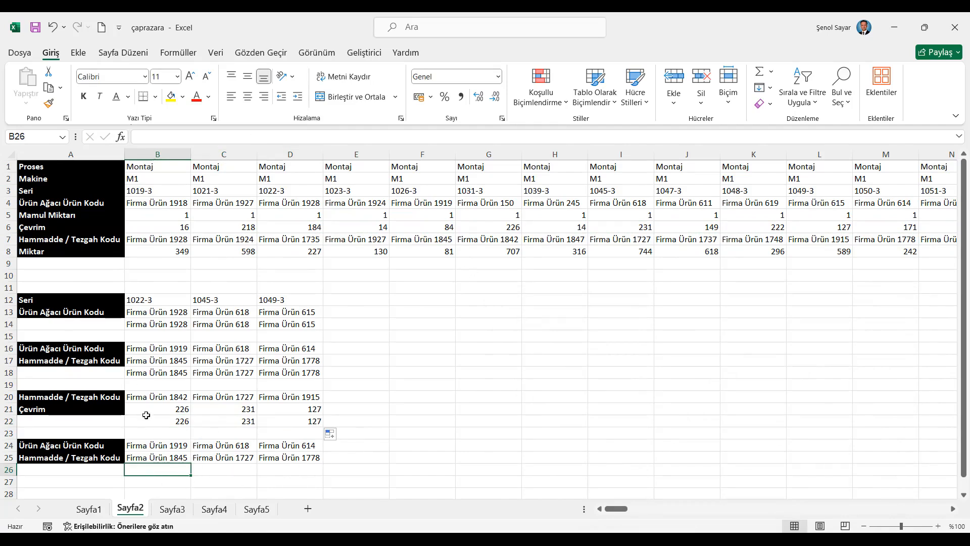
pyautogui.click(89, 508)
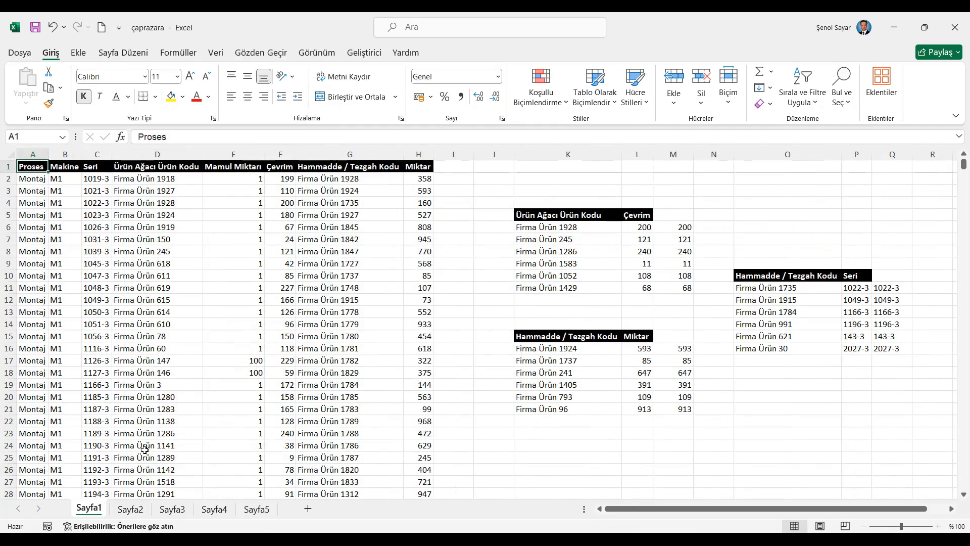
pyautogui.click(131, 509)
pyautogui.write('=')
pyautogui.hotkey('shift', 'F3')
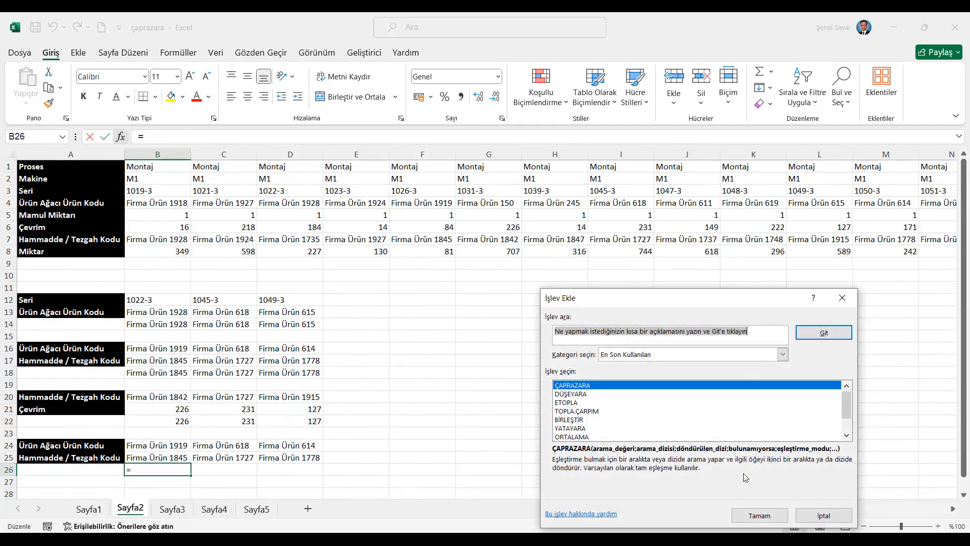
pyautogui.click(760, 515)
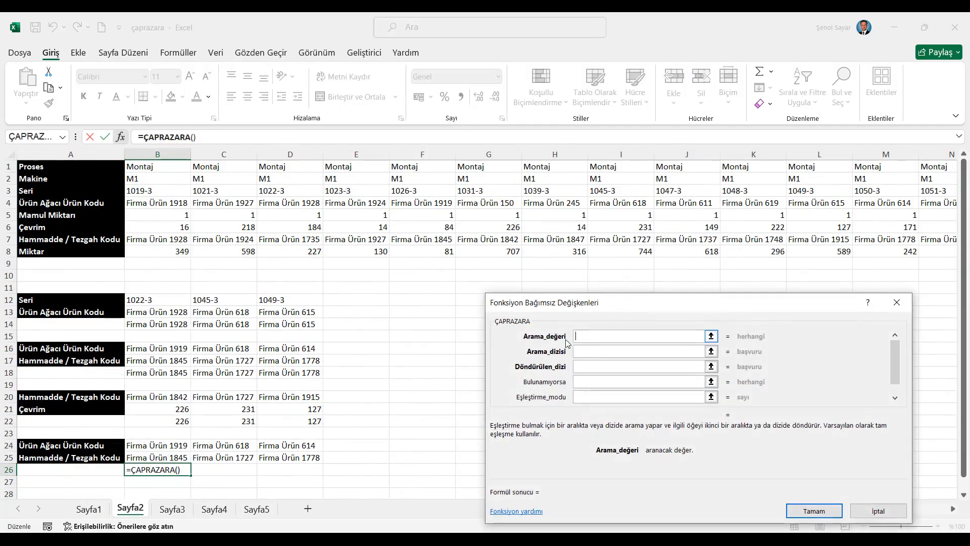
pyautogui.click(170, 445)
pyautogui.click(588, 351)
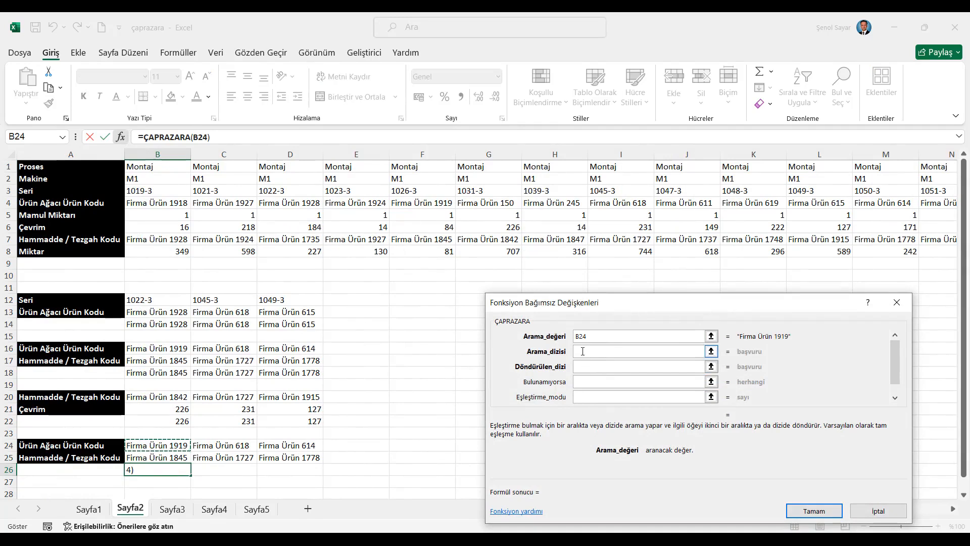
# - Set the lookup array to Sayfa1!D:D and the return array to Sayfa1!G:G, and fill the B26 formula across to D26
pyautogui.click(89, 509)
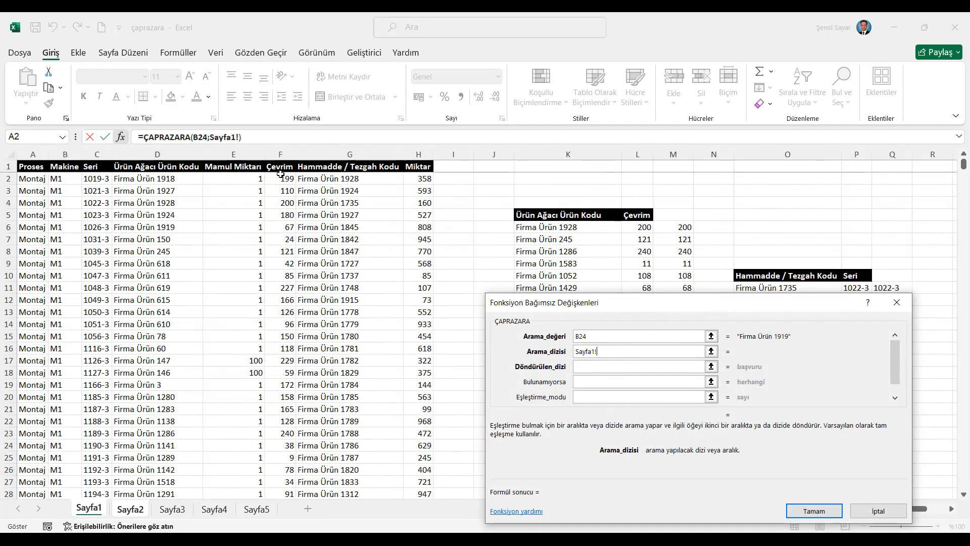
pyautogui.click(157, 154)
pyautogui.click(588, 365)
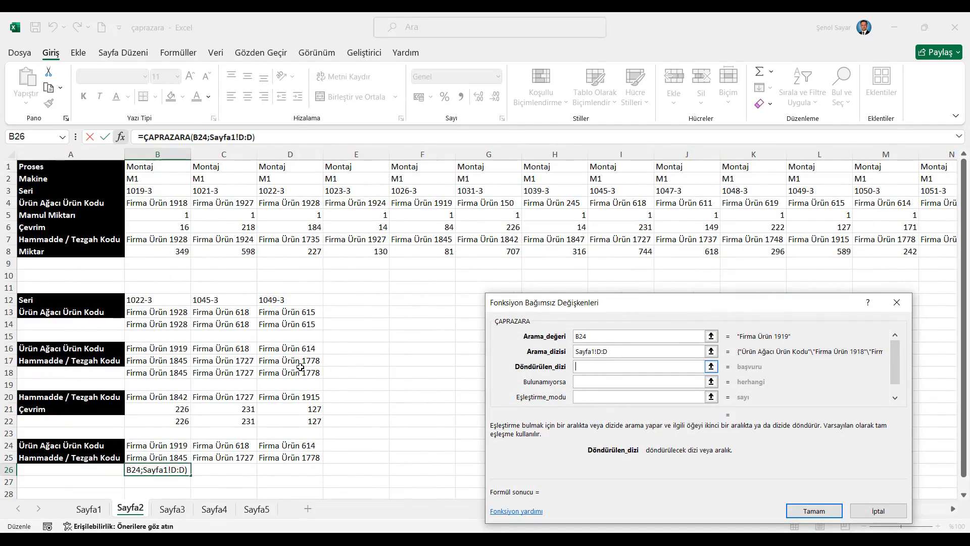
pyautogui.click(89, 509)
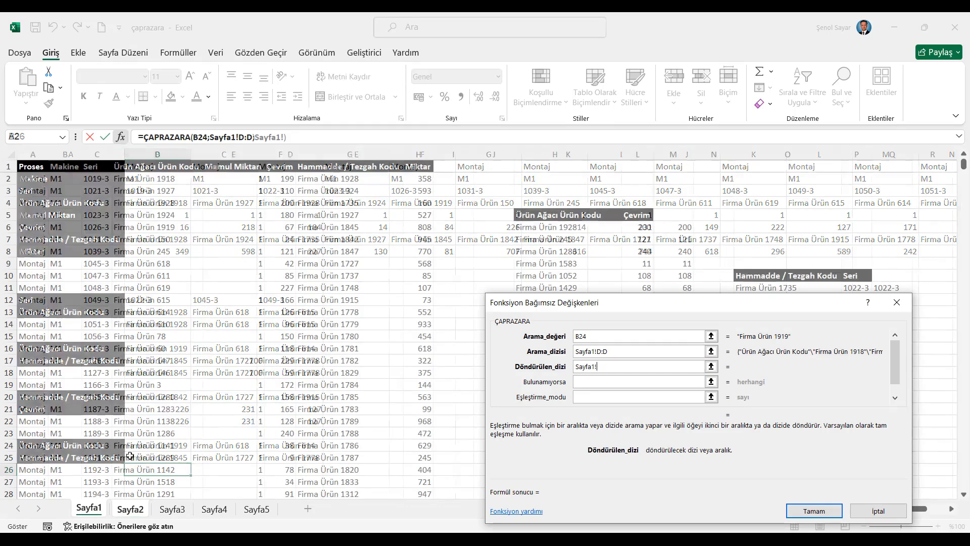
pyautogui.click(325, 153)
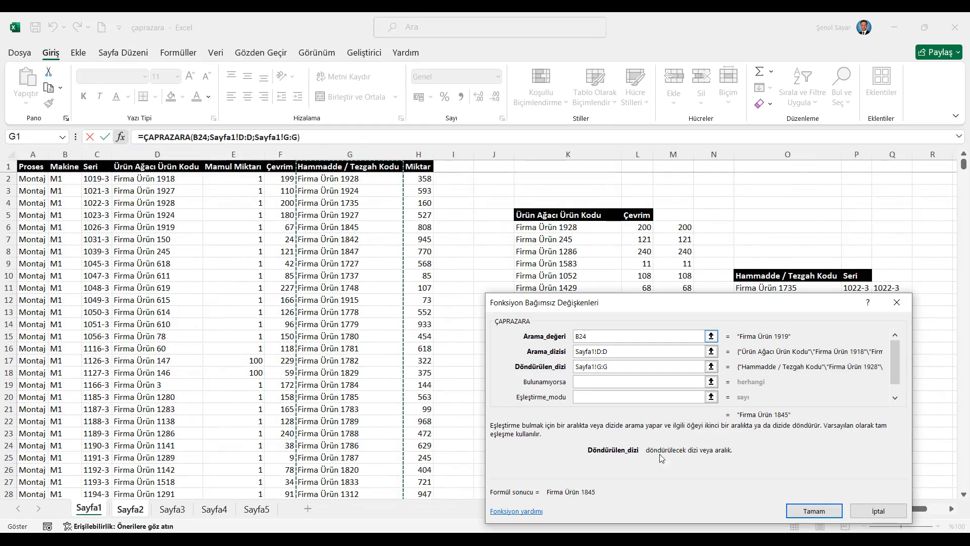
pyautogui.click(812, 511)
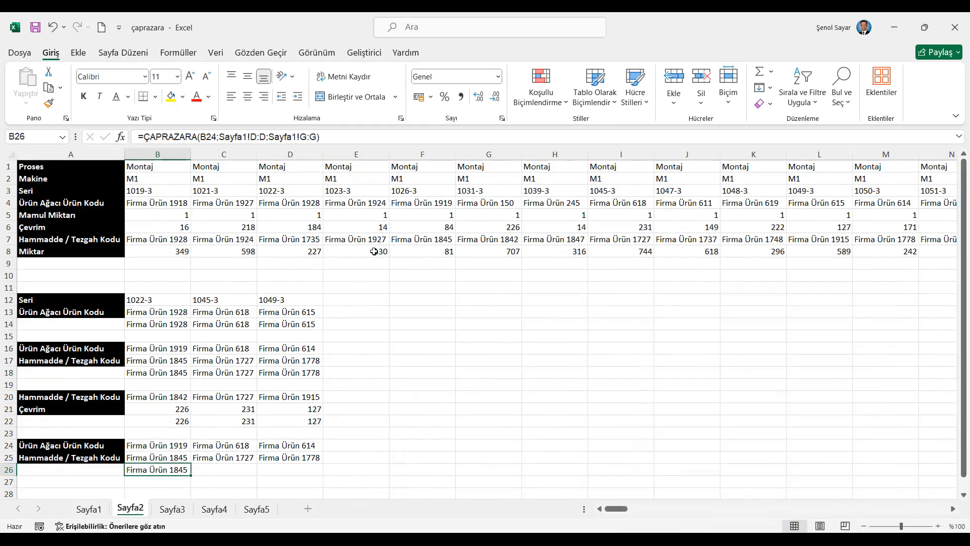
pyautogui.moveTo(191, 473); pyautogui.dragTo(316, 473)
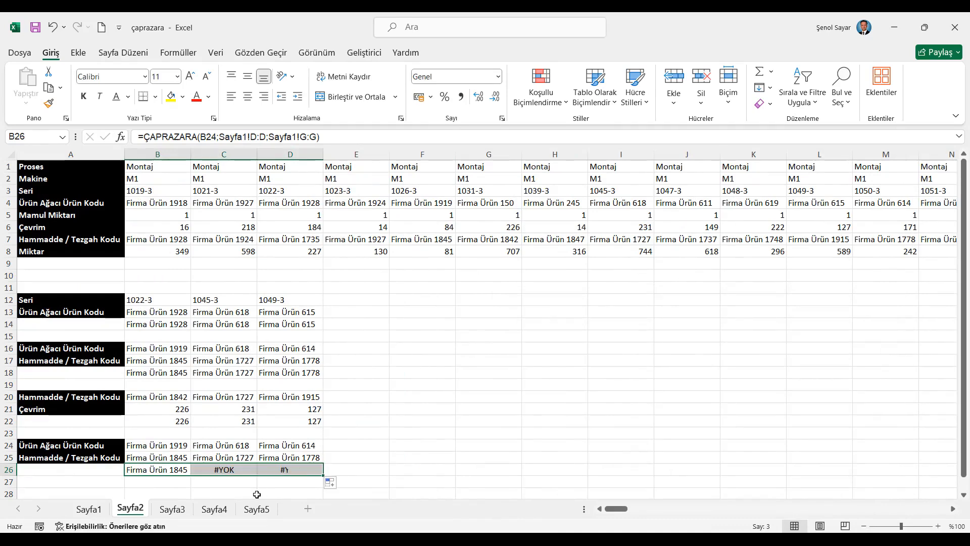
# - Make the B26 references absolute as Sayfa1!$D:$D and Sayfa1!$G:$G, and fill the formula across to D26 again
pyautogui.click(173, 470)
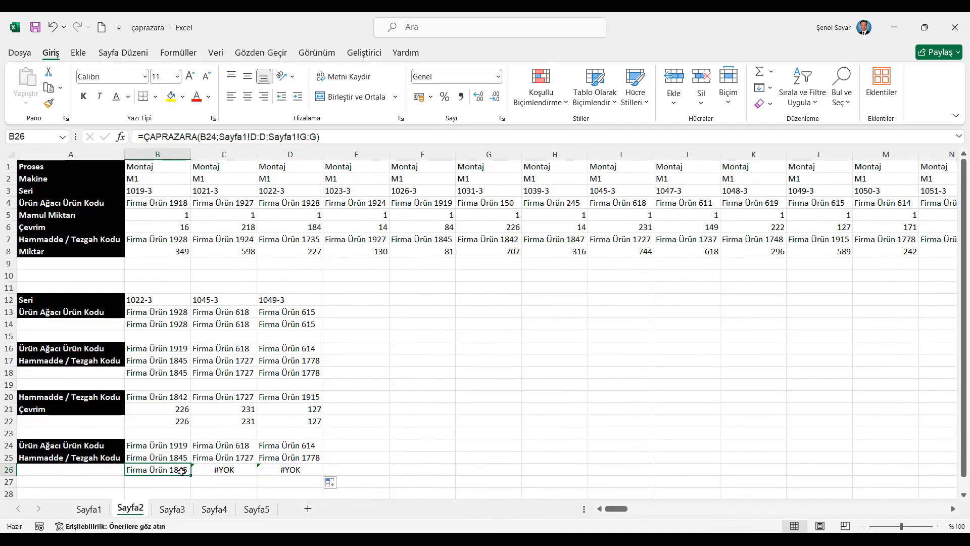
pyautogui.click(256, 136)
pyautogui.doubleClick(256, 136)
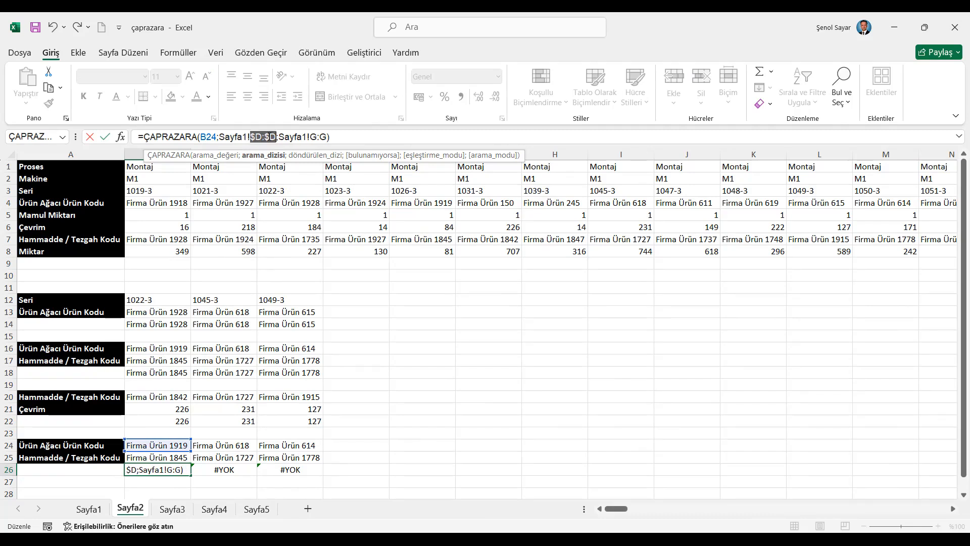
pyautogui.press('F4')
pyautogui.doubleClick(318, 136)
pyautogui.press('F4')
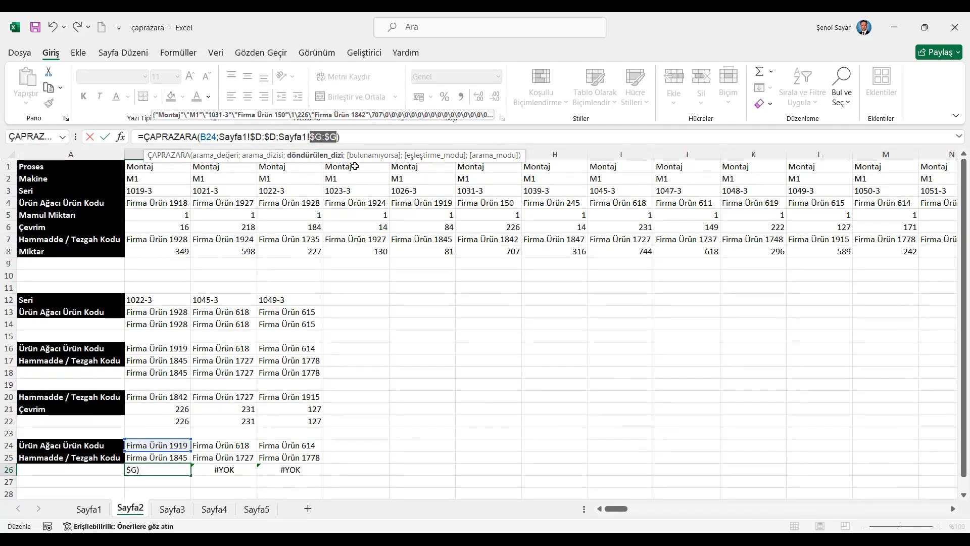
pyautogui.press('Return')
pyautogui.click(188, 469)
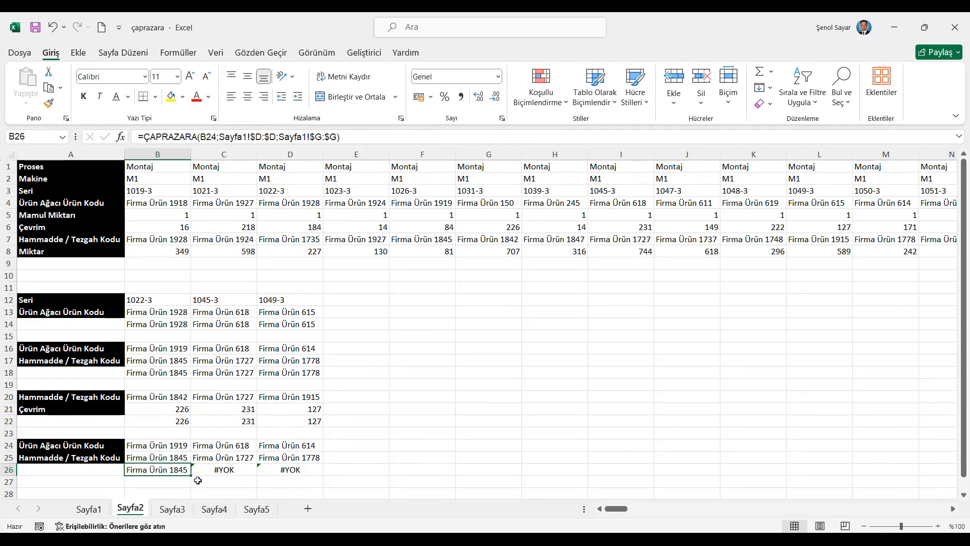
pyautogui.moveTo(191, 478); pyautogui.dragTo(305, 471)
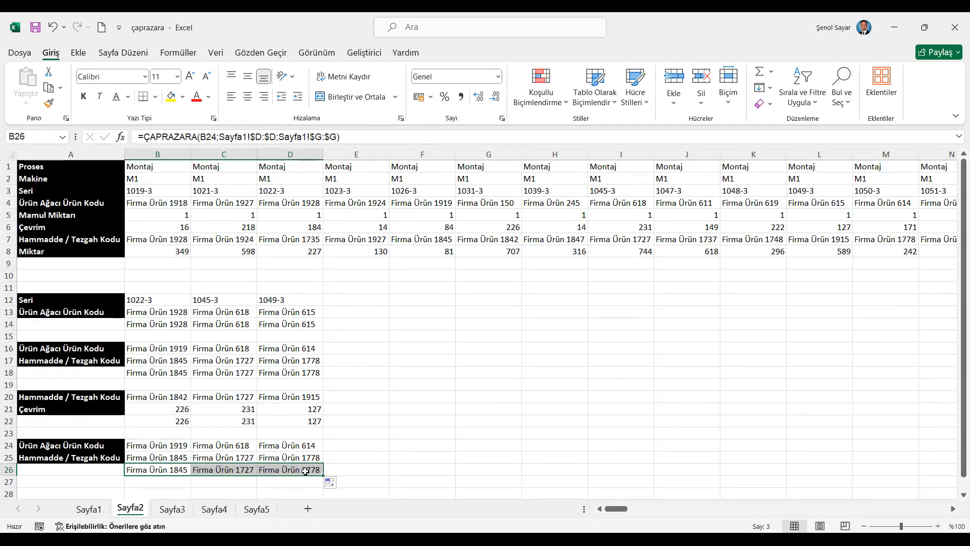
pyautogui.click(305, 471)
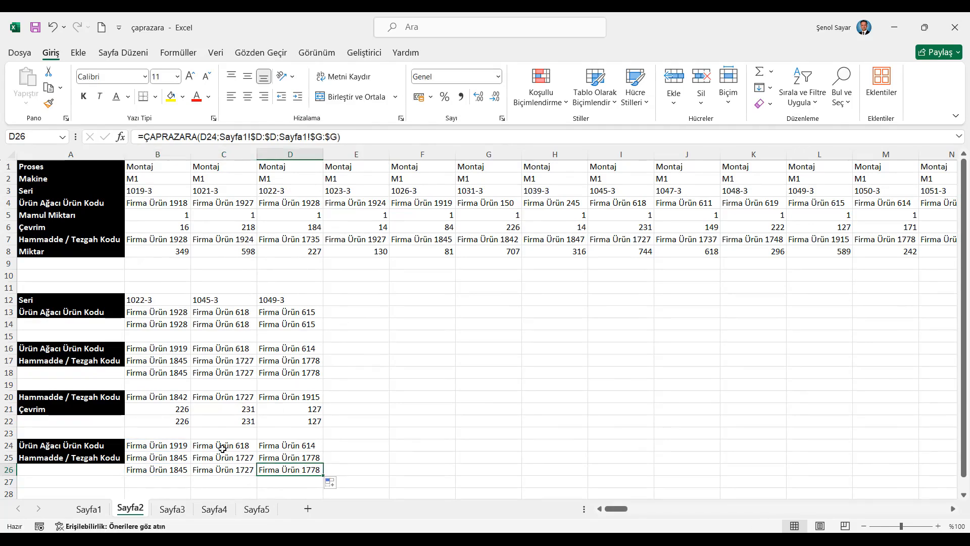
# - Clear the product code in D4 on Sayfa1 and check the not-found results of the formulas in L6 and M6
pyautogui.click(89, 508)
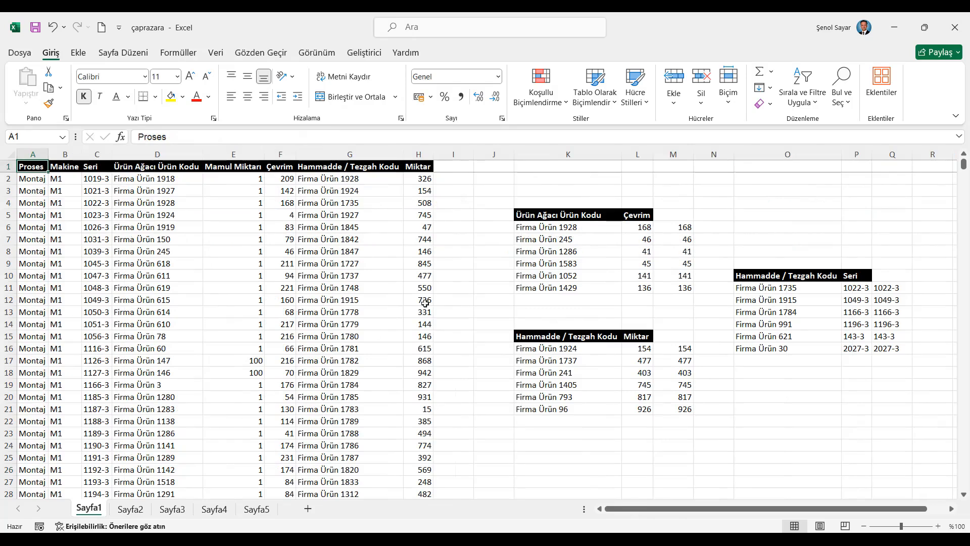
pyautogui.click(680, 228)
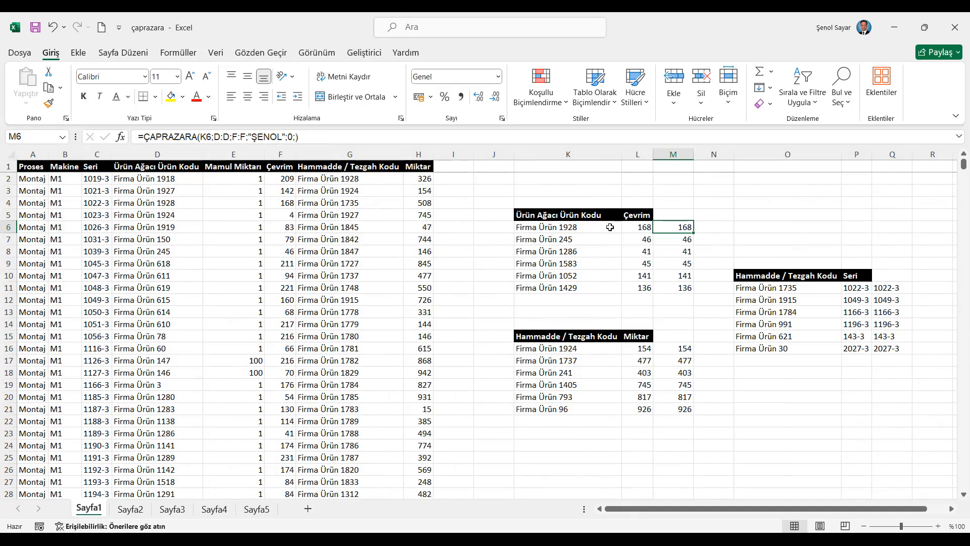
pyautogui.click(168, 204)
pyautogui.press('Delete')
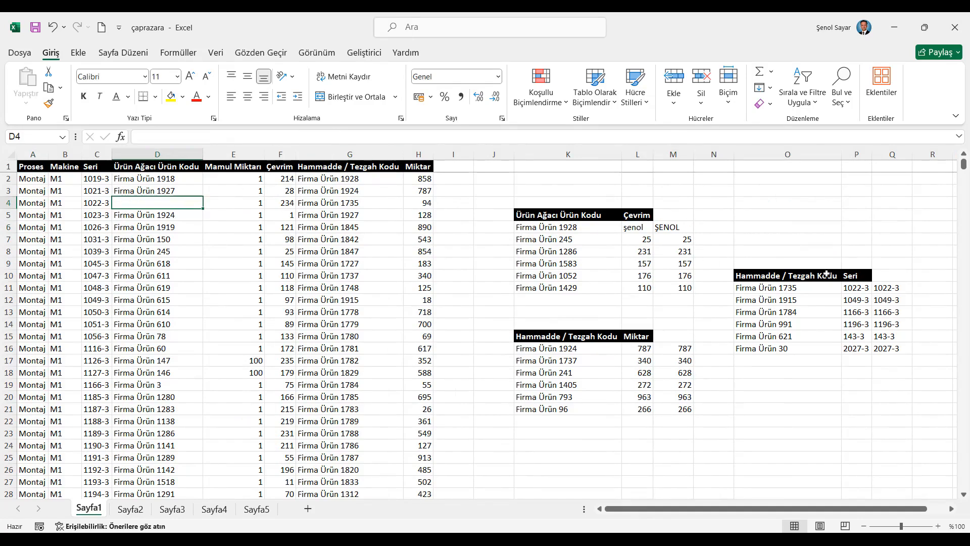
pyautogui.click(672, 226)
pyautogui.click(635, 229)
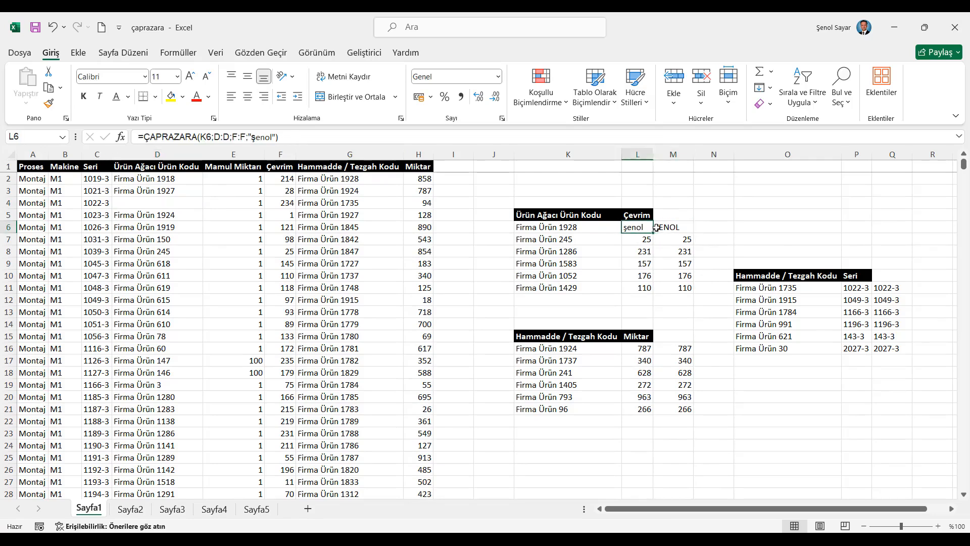
pyautogui.keyDown('shift'); pyautogui.click(656, 228); pyautogui.keyUp('shift')
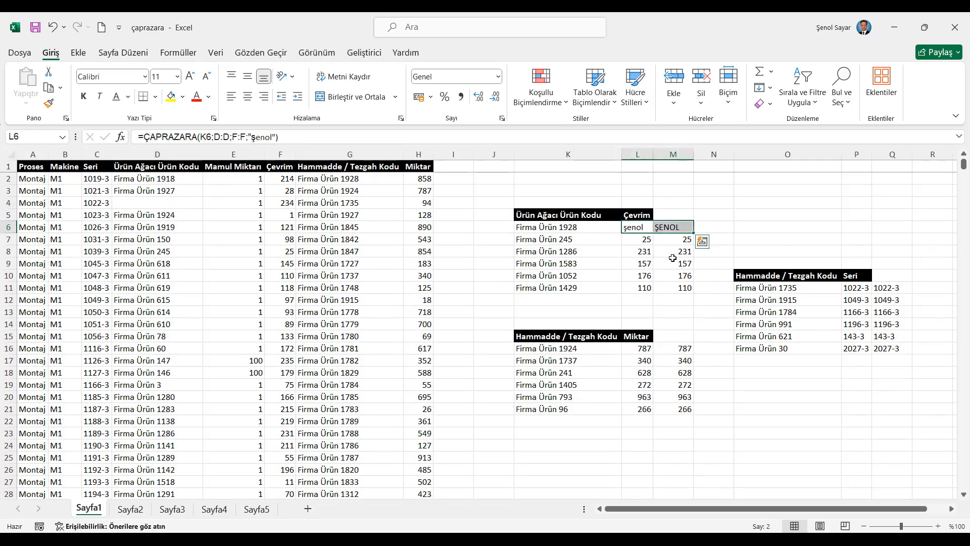
# - Examine the match-mode argument of the ÇAPRAZARA date lookup formulas in F2 and F3 on Sayfa3
pyautogui.click(132, 509)
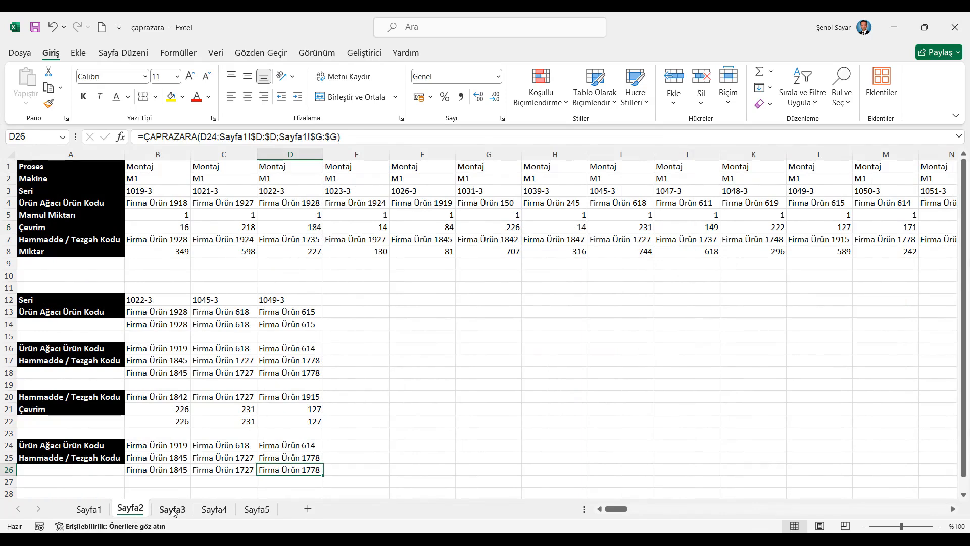
pyautogui.click(172, 509)
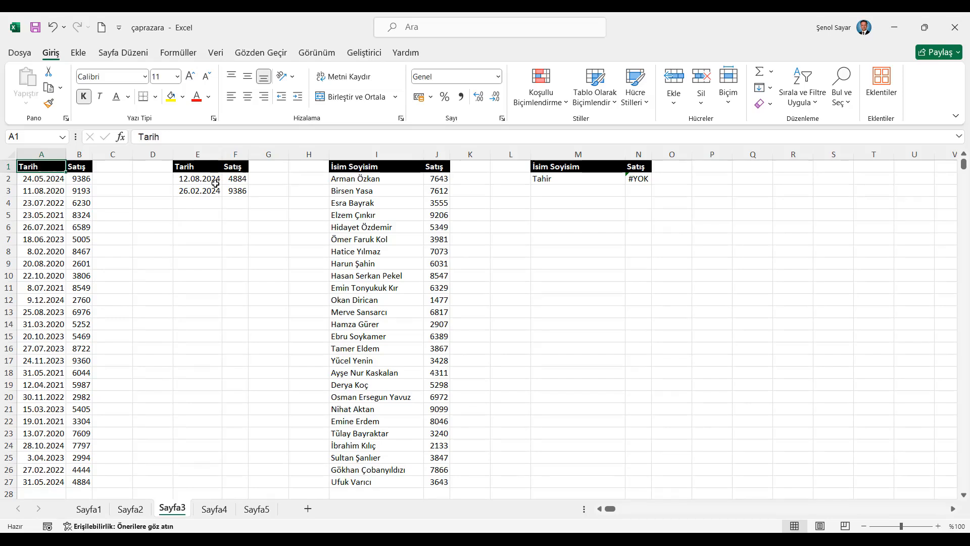
pyautogui.click(242, 180)
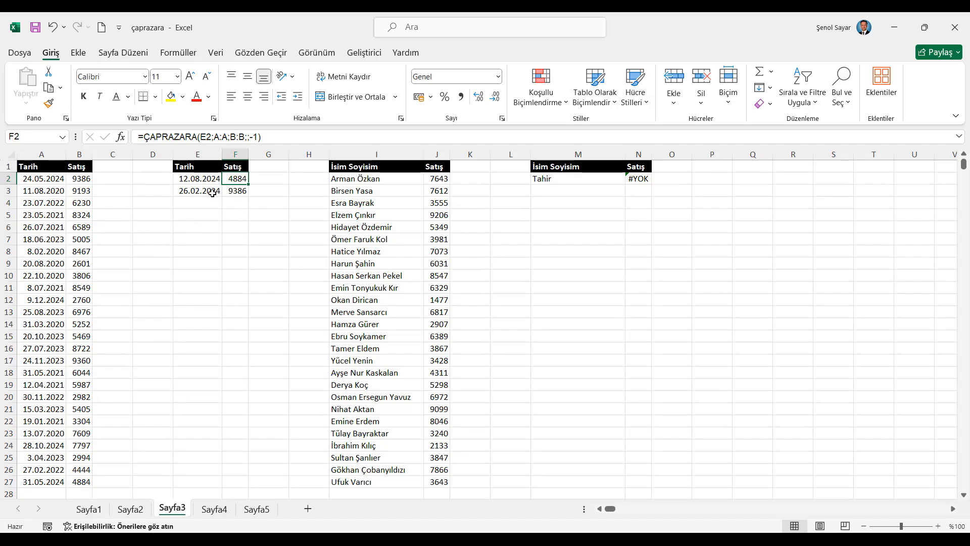
pyautogui.click(233, 191)
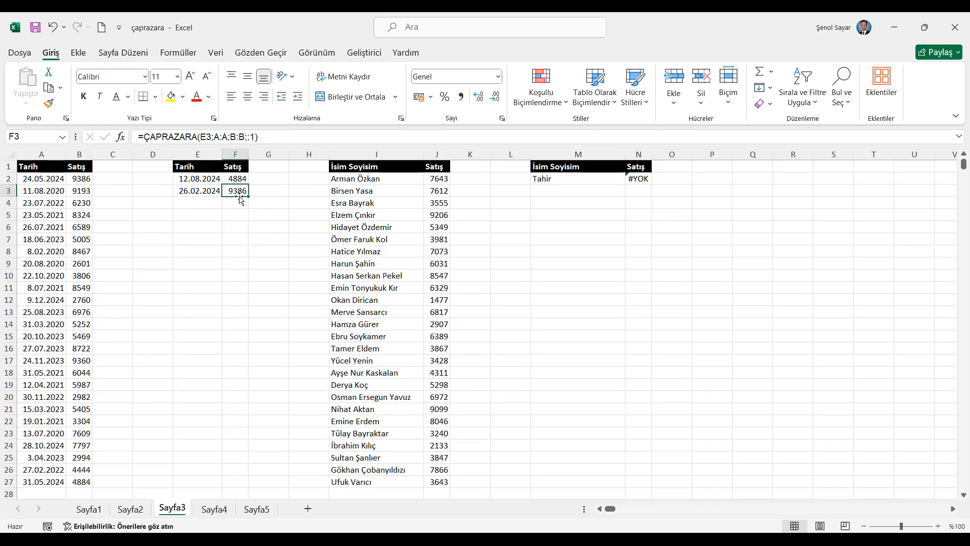
# - Insert a ÇAPRAZARA formula in G2 with lookup value E2, lookup array A:A and return array B:B
pyautogui.click(262, 178)
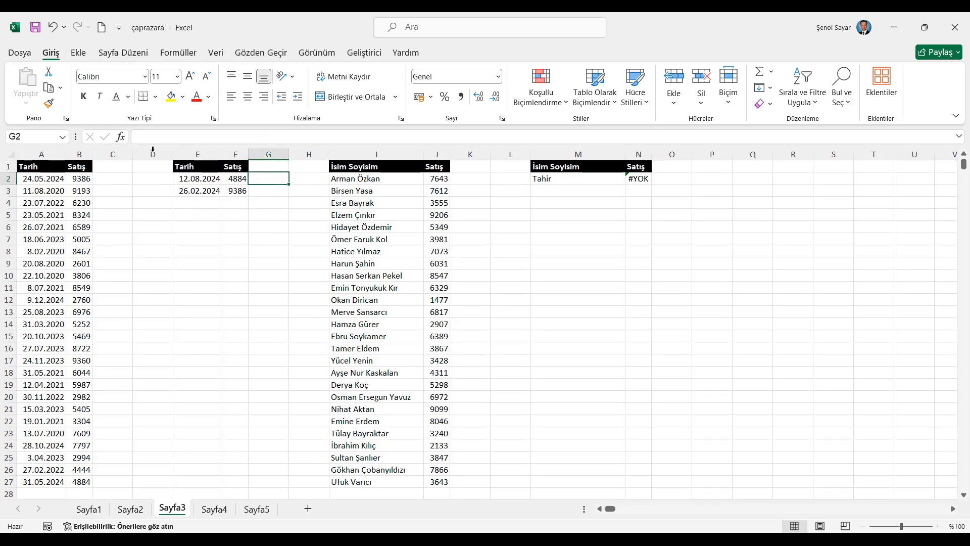
pyautogui.click(121, 137)
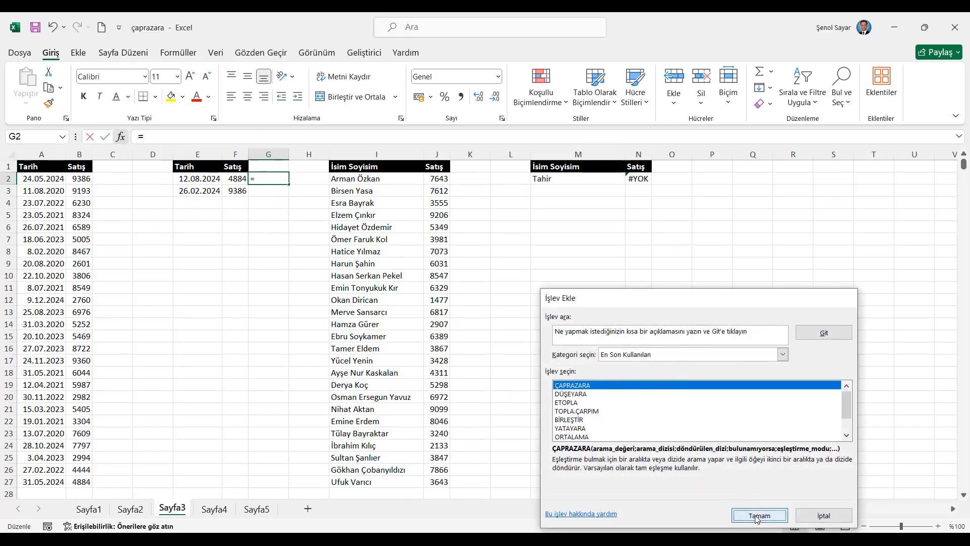
pyautogui.click(759, 515)
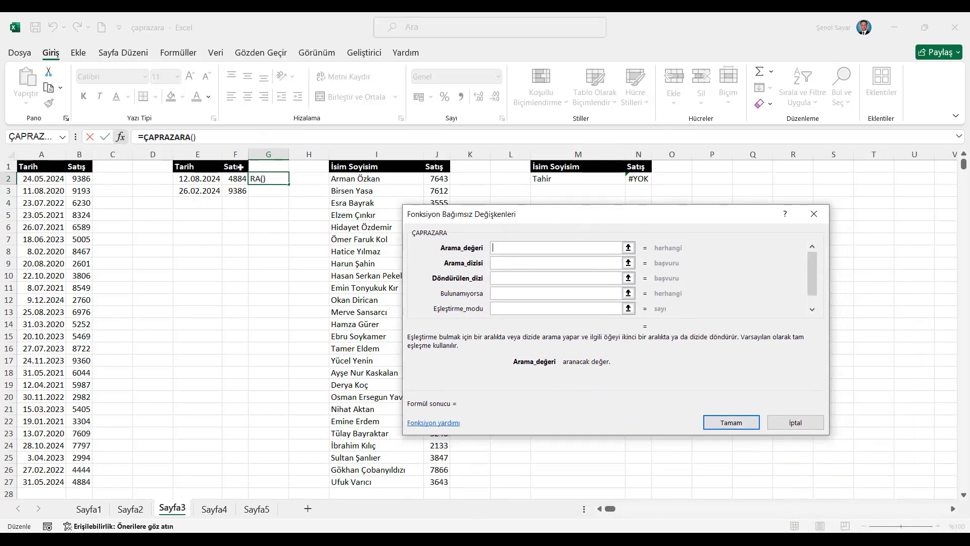
pyautogui.click(201, 180)
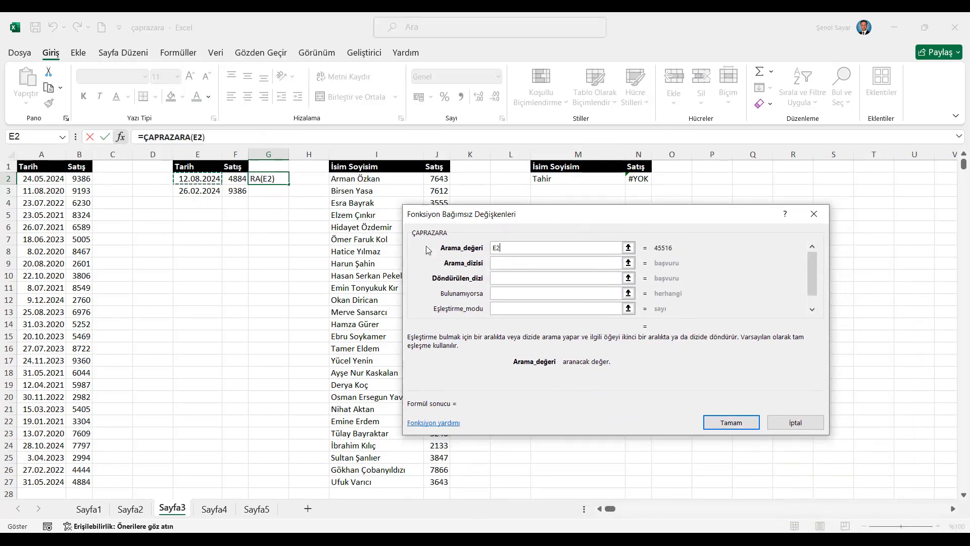
pyautogui.click(508, 263)
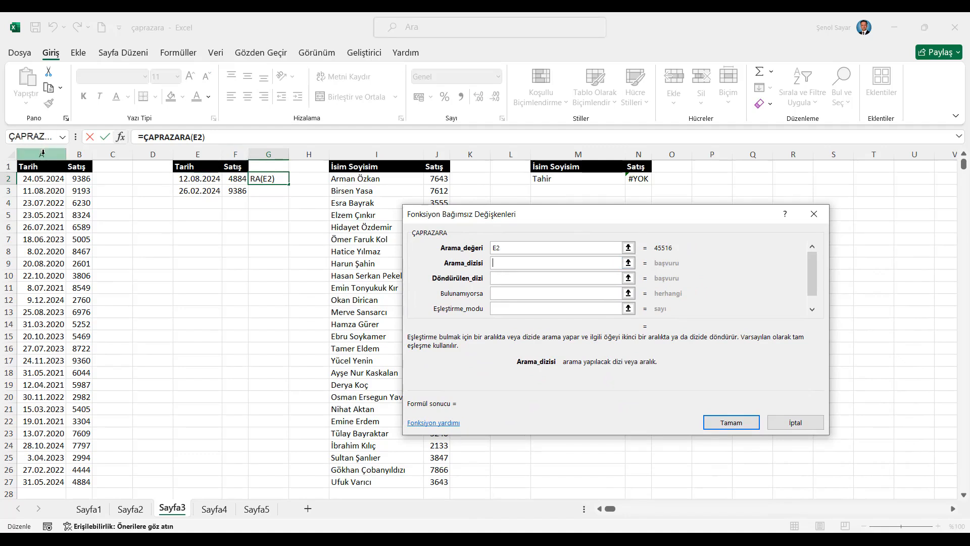
pyautogui.click(43, 153)
pyautogui.press('Tab')
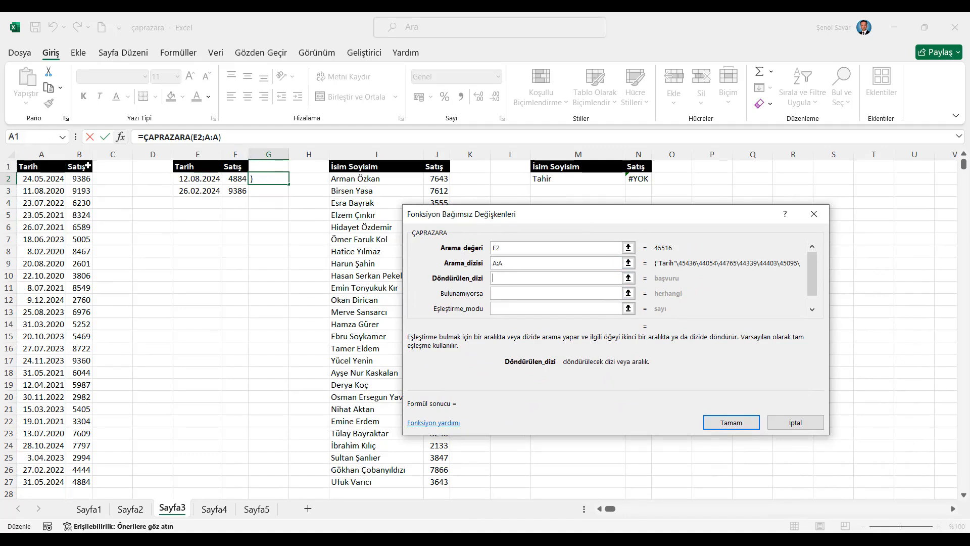
pyautogui.click(79, 154)
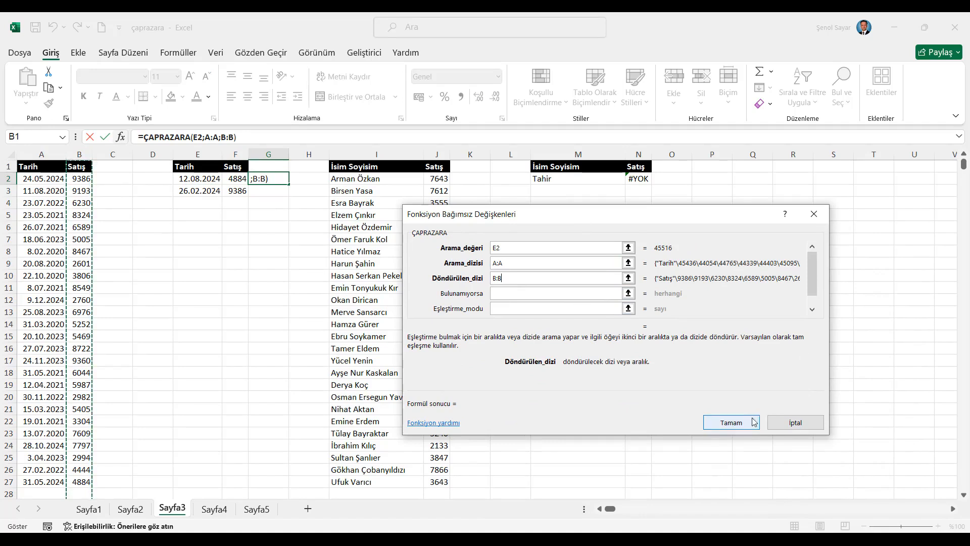
pyautogui.click(754, 421)
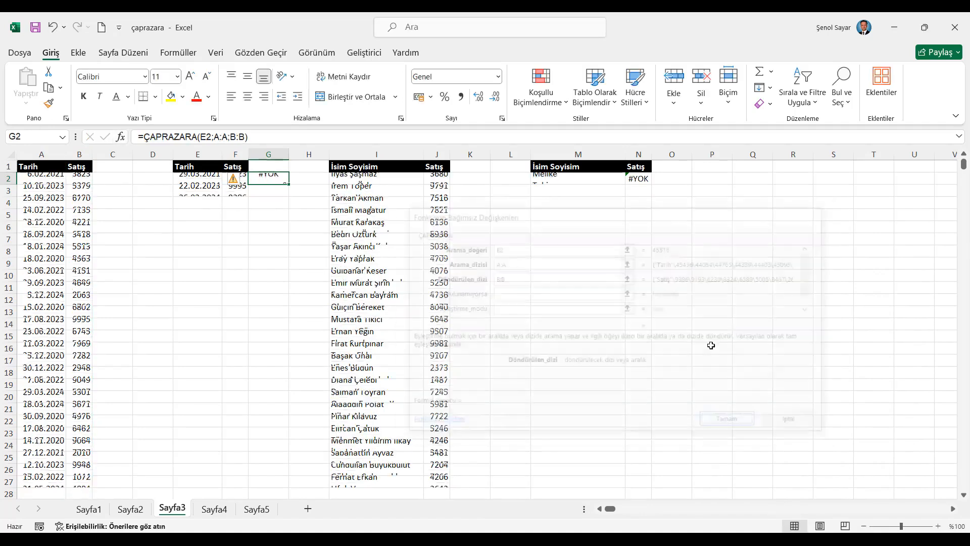
# - Extend the G2 formula with an empty not-found argument and match mode 1, exact match or next larger item
pyautogui.click(246, 137)
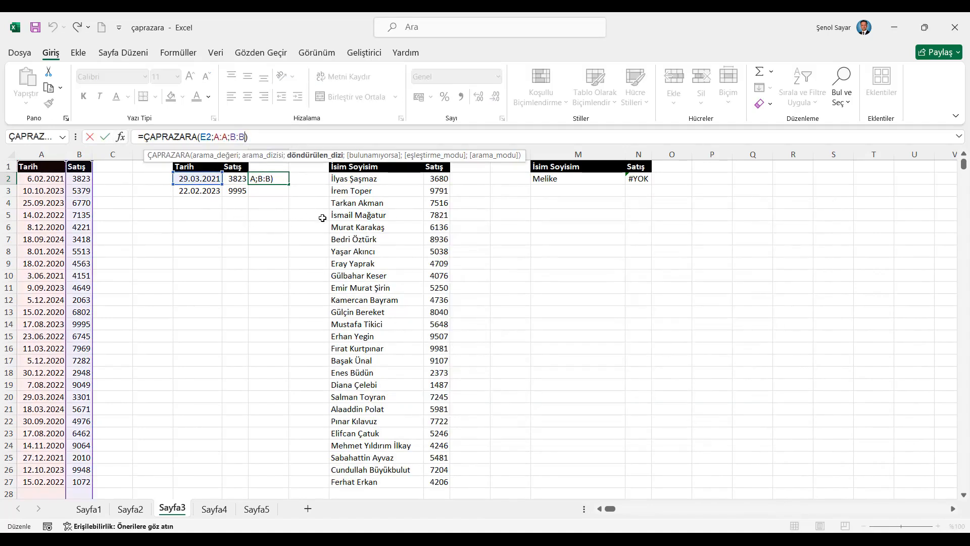
pyautogui.write(';')
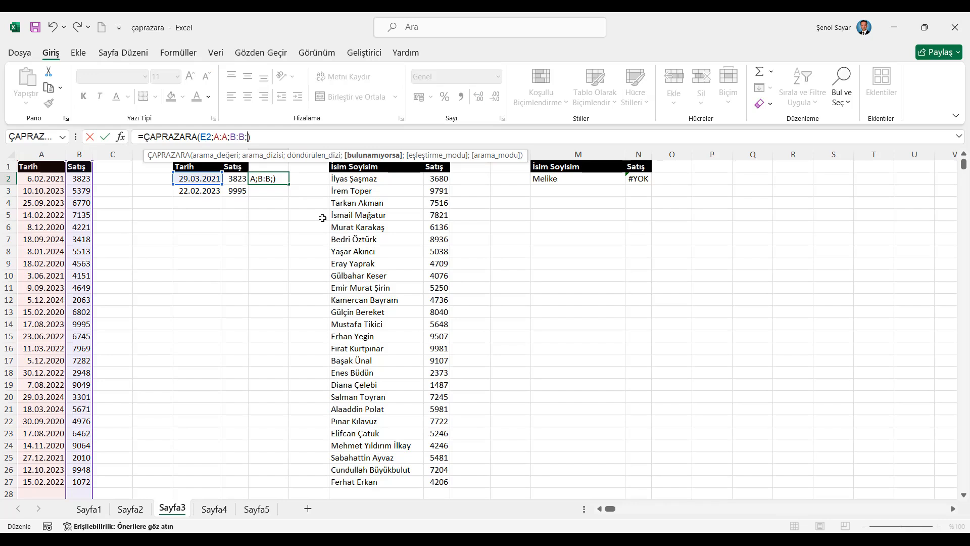
pyautogui.write(';')
pyautogui.press('Down')
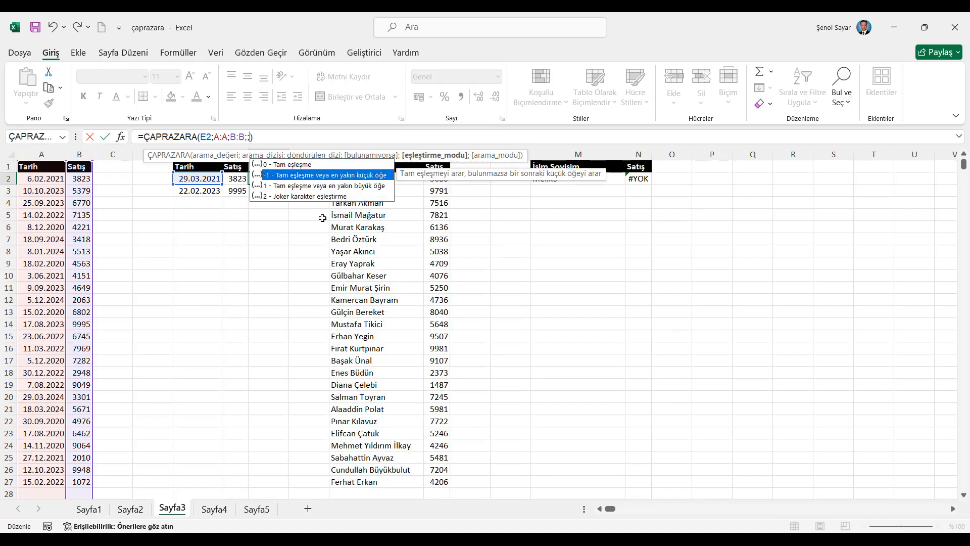
pyautogui.press('capslock')
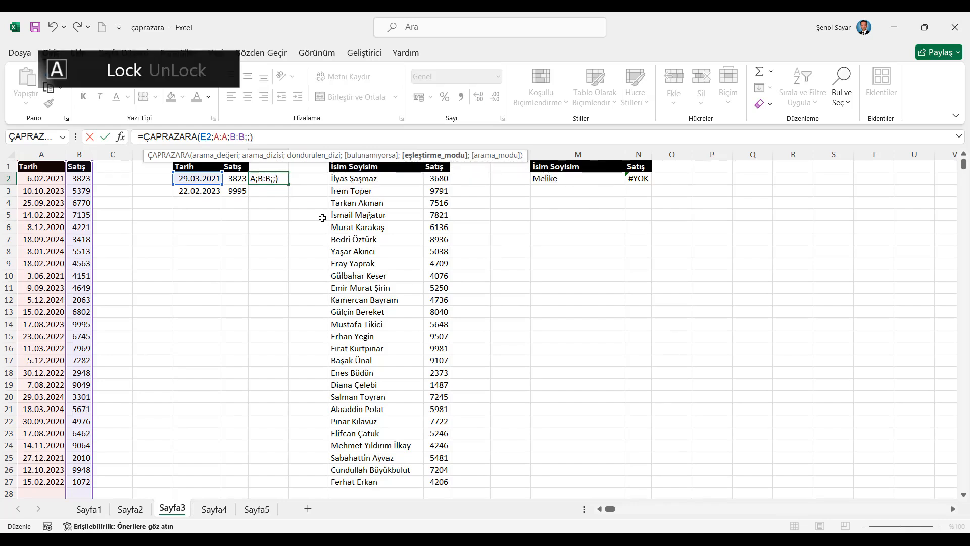
pyautogui.write('1')
pyautogui.press('Return')
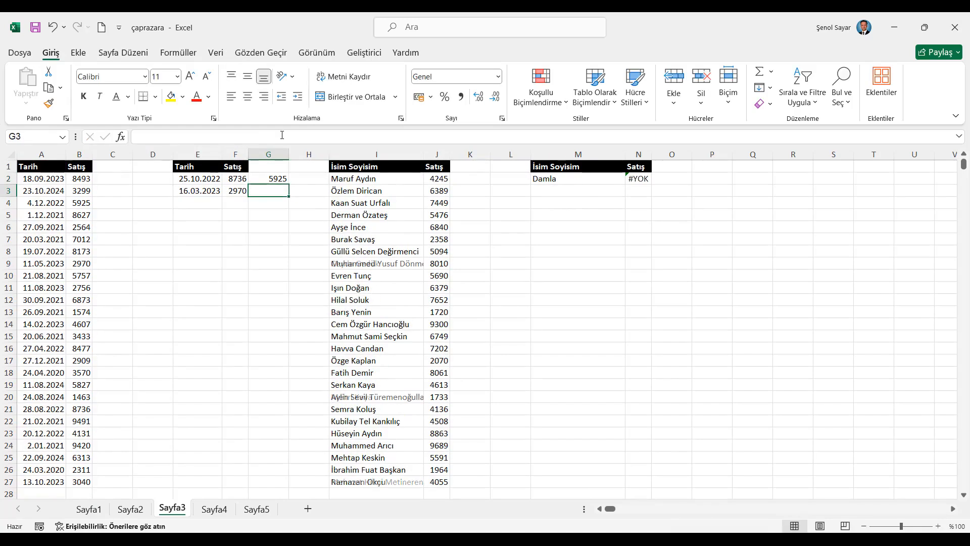
# - Compare the G2 formula with the one in F2 and set the match mode in G2 to -1
pyautogui.click(280, 179)
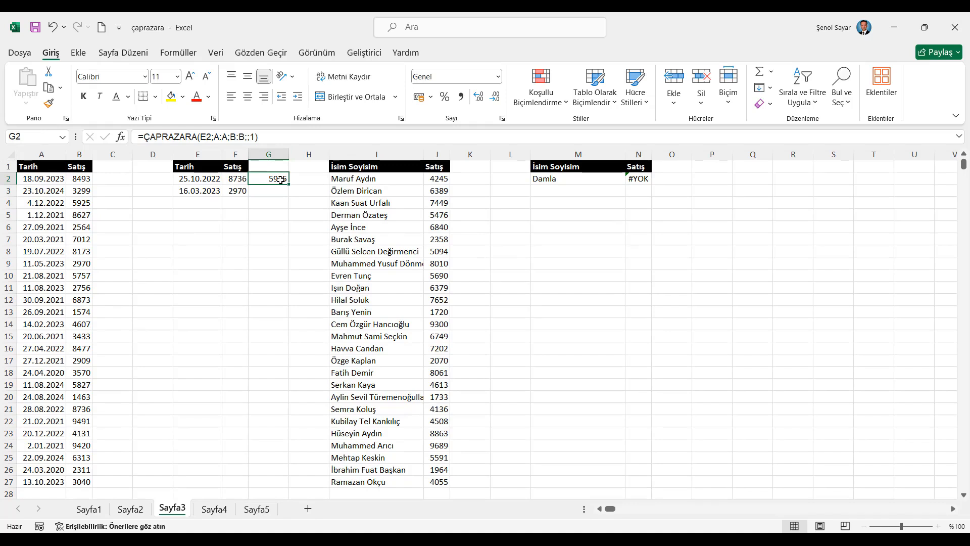
pyautogui.click(233, 177)
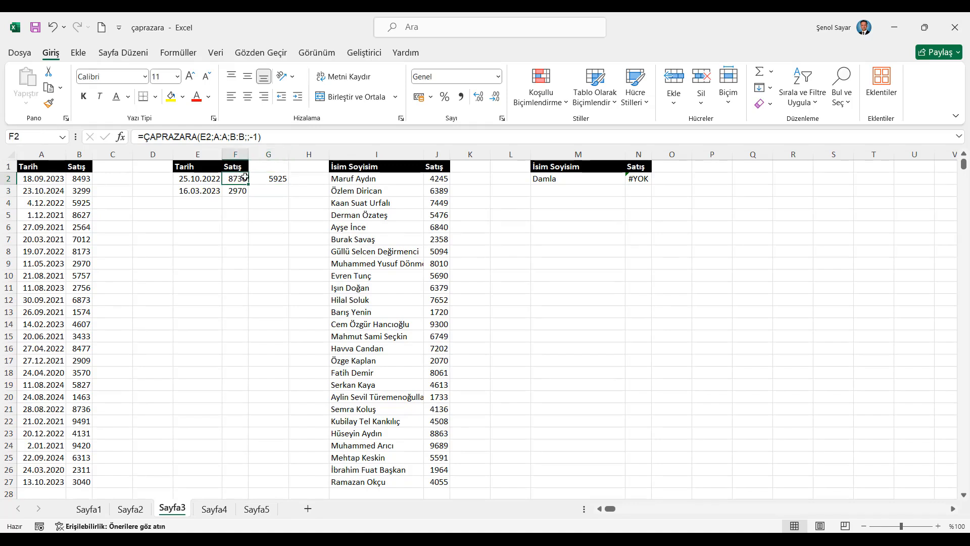
pyautogui.click(274, 178)
pyautogui.click(252, 136)
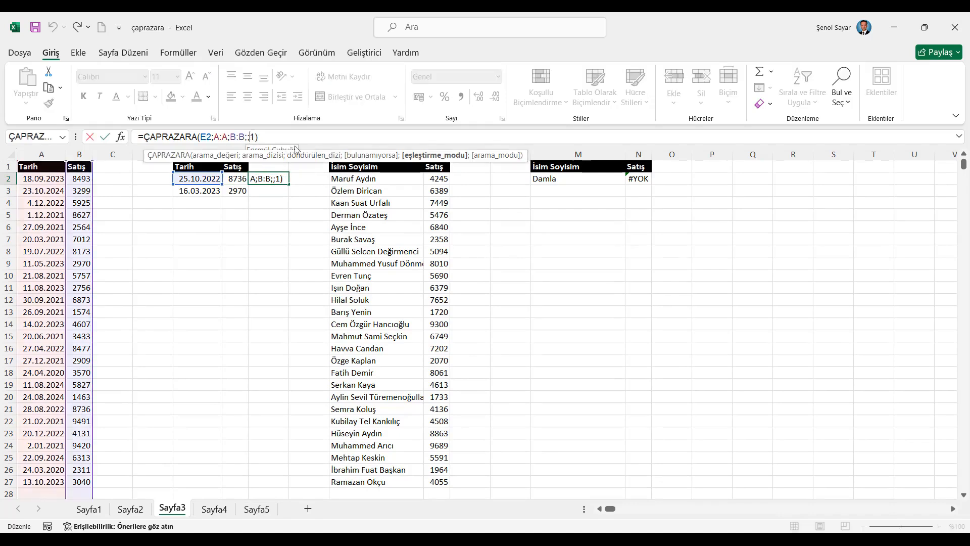
pyautogui.write('-')
pyautogui.press('Return')
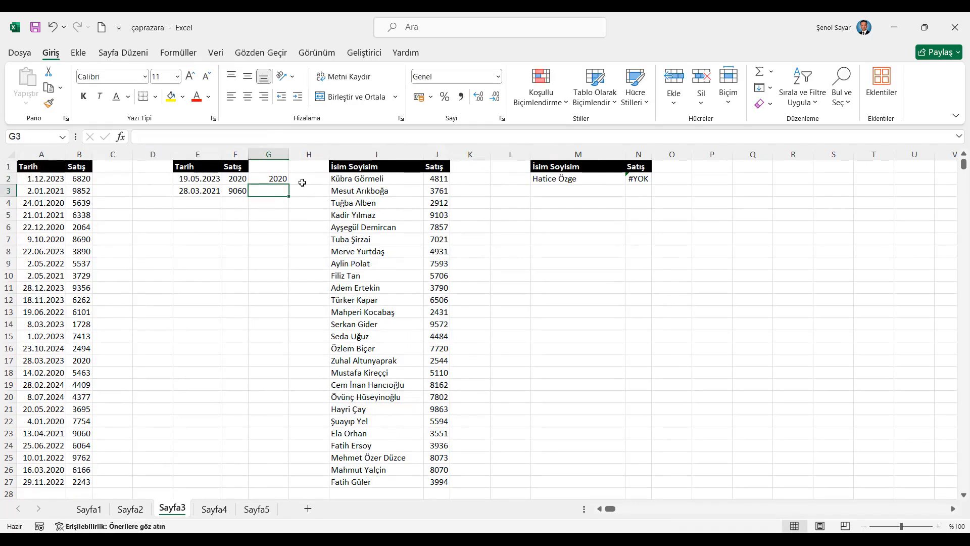
# - Fill the G2 formula down to G3 and set the match mode in G3 to 1
pyautogui.hotkey('ctrl', 'd')
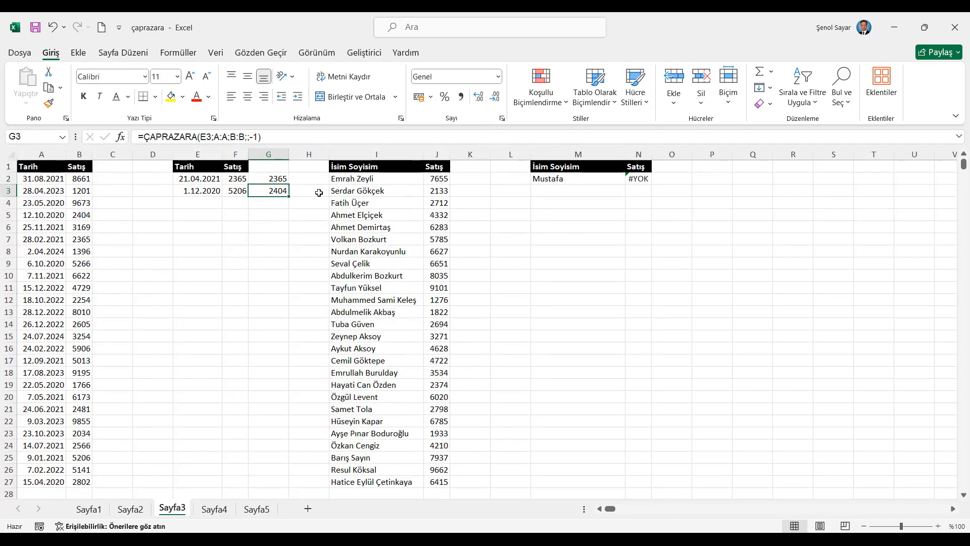
pyautogui.click(288, 138)
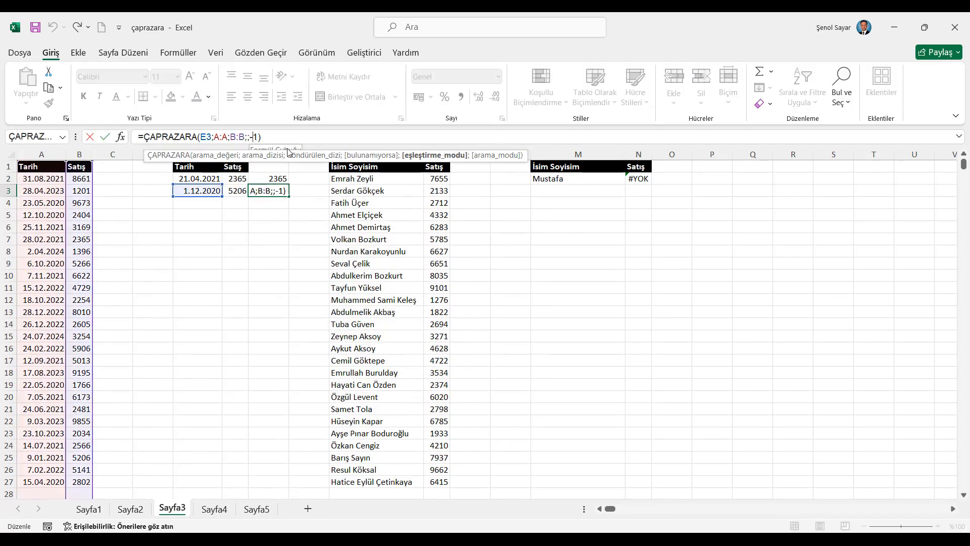
pyautogui.press('BackSpace')
pyautogui.press('Return')
pyautogui.click(280, 191)
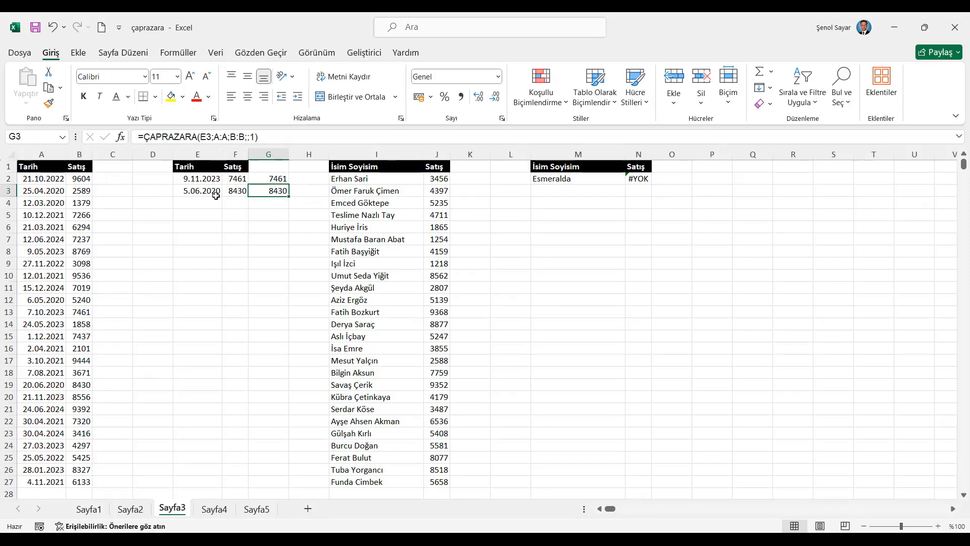
# - Recalculate the workbook repeatedly to test the date lookups in G2 and G3 against new data
pyautogui.click(280, 180)
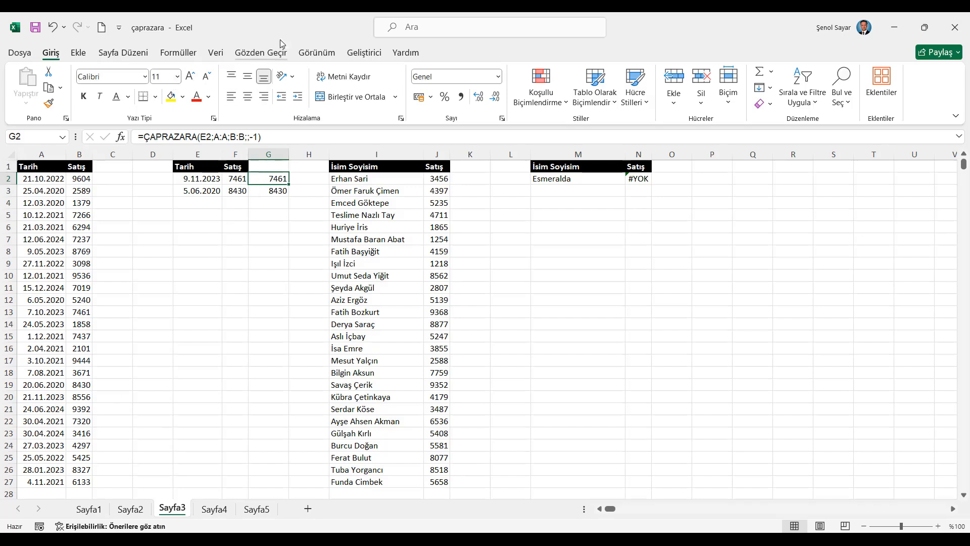
pyautogui.click(178, 52)
pyautogui.click(796, 77)
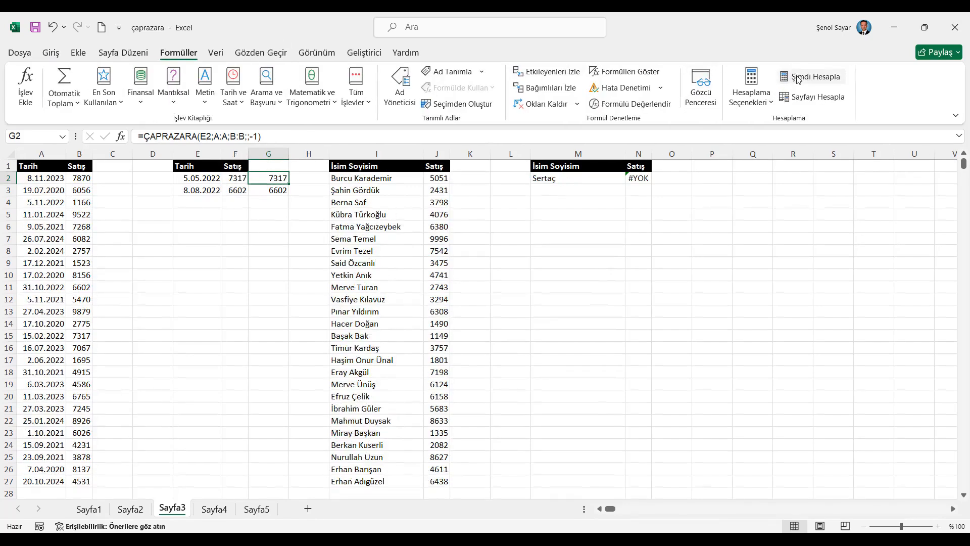
pyautogui.click(797, 77)
pyautogui.click(798, 78)
pyautogui.click(797, 79)
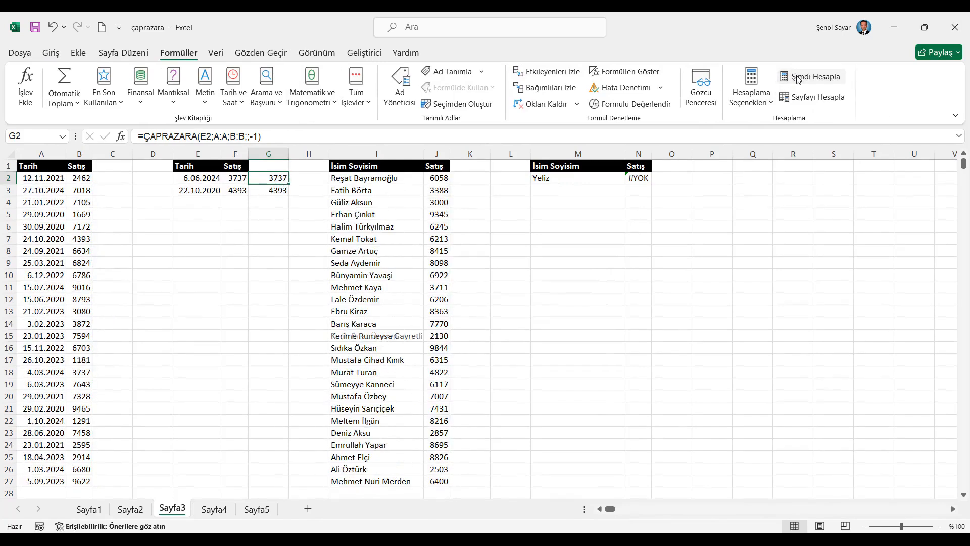
pyautogui.click(798, 79)
# - Check the wildcard formula in N2 and start a ÇAPRAZARA formula in O2 with lookup value M2&"*"
pyautogui.click(639, 179)
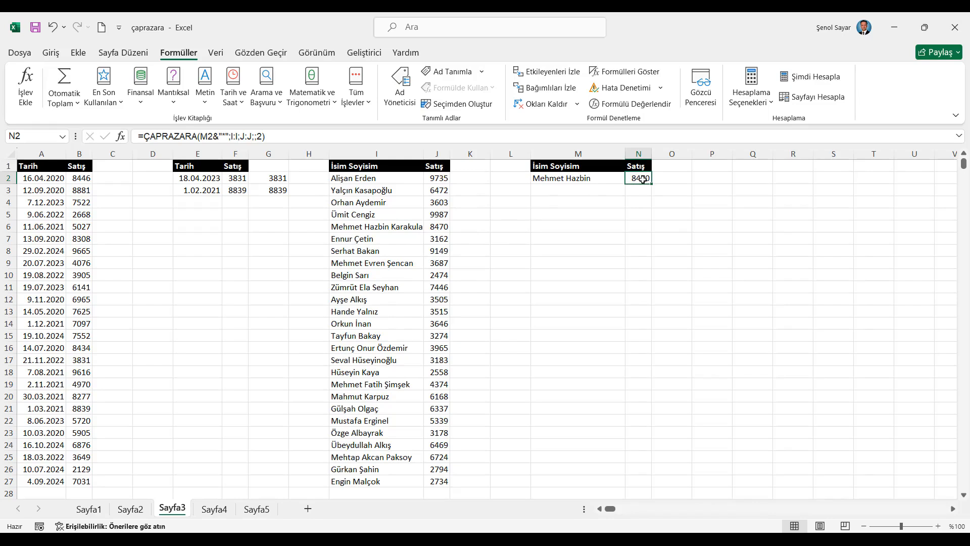
pyautogui.click(670, 177)
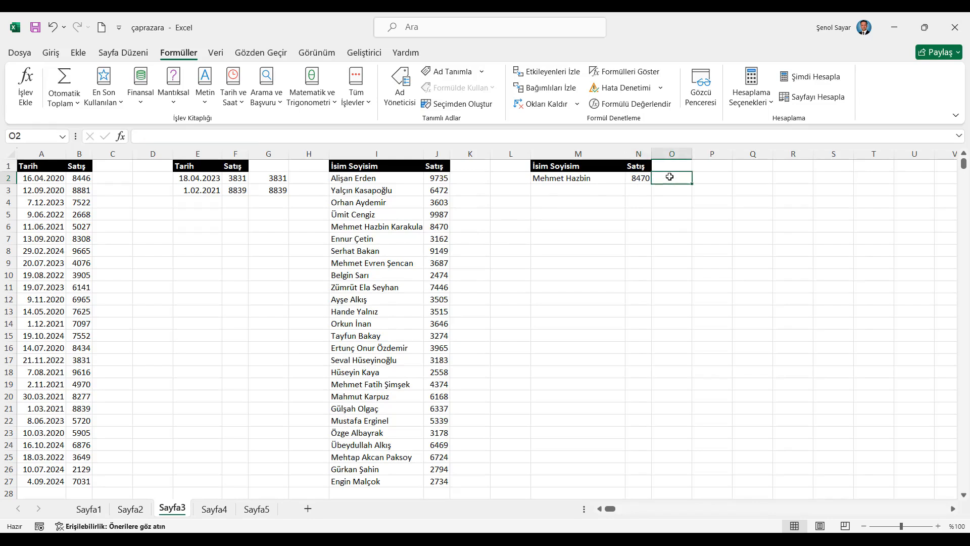
pyautogui.write('=ÇAP')
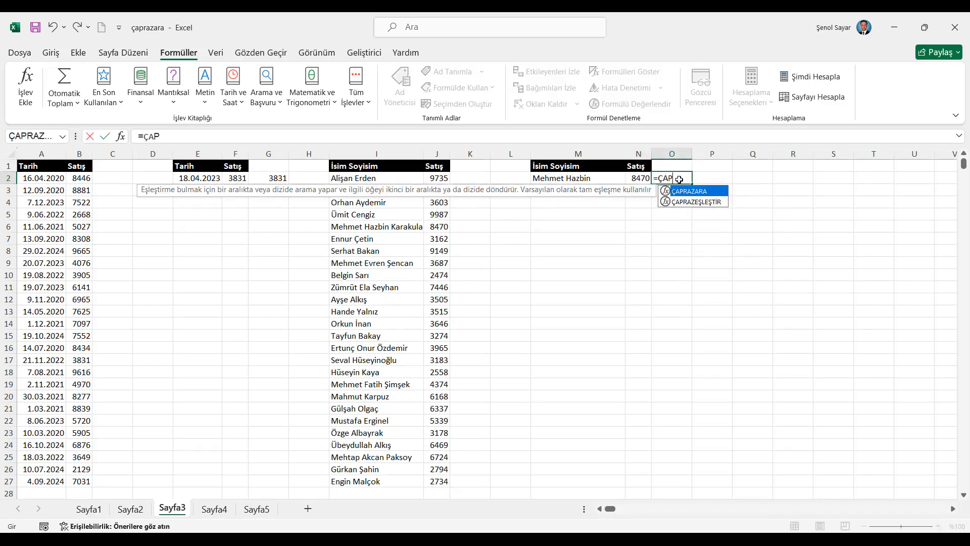
pyautogui.press('Tab')
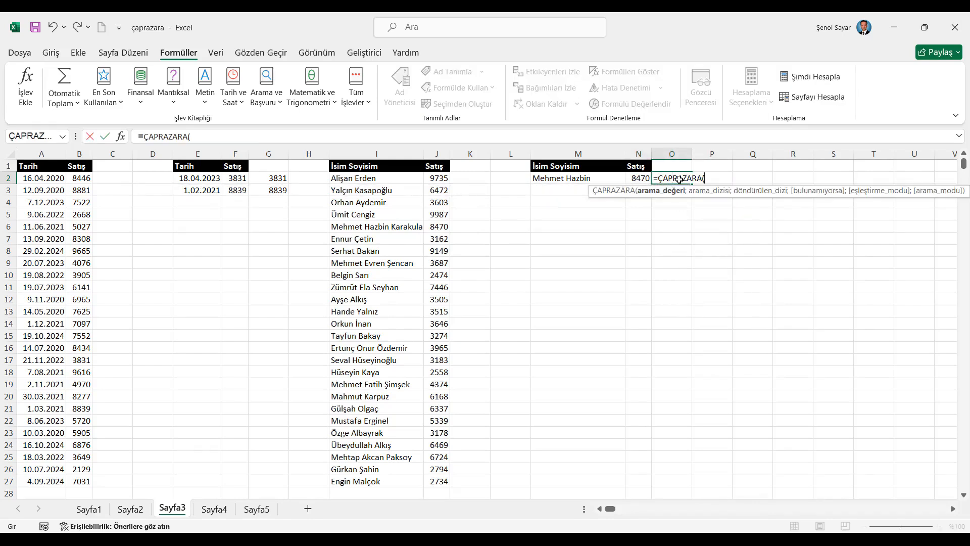
pyautogui.click(576, 179)
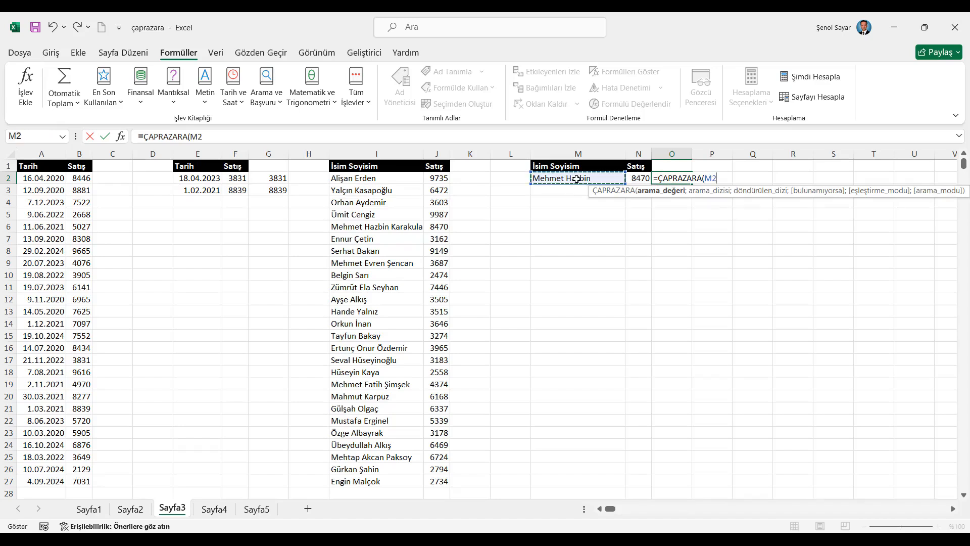
pyautogui.write('&"*";')
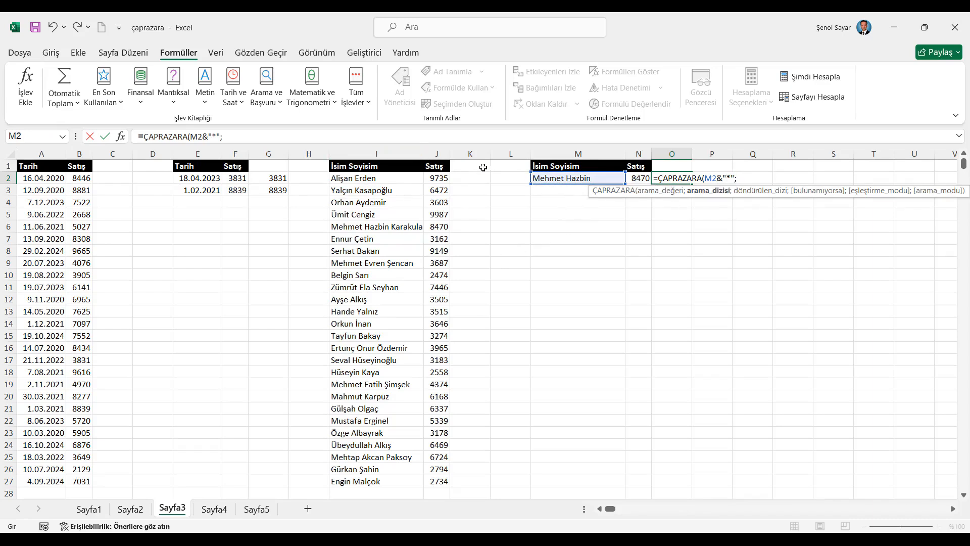
# - Complete the O2 formula with lookup array I:I, return array J:J, an empty not-found value and match mode 2 for wildcards
pyautogui.click(404, 153)
pyautogui.write(';')
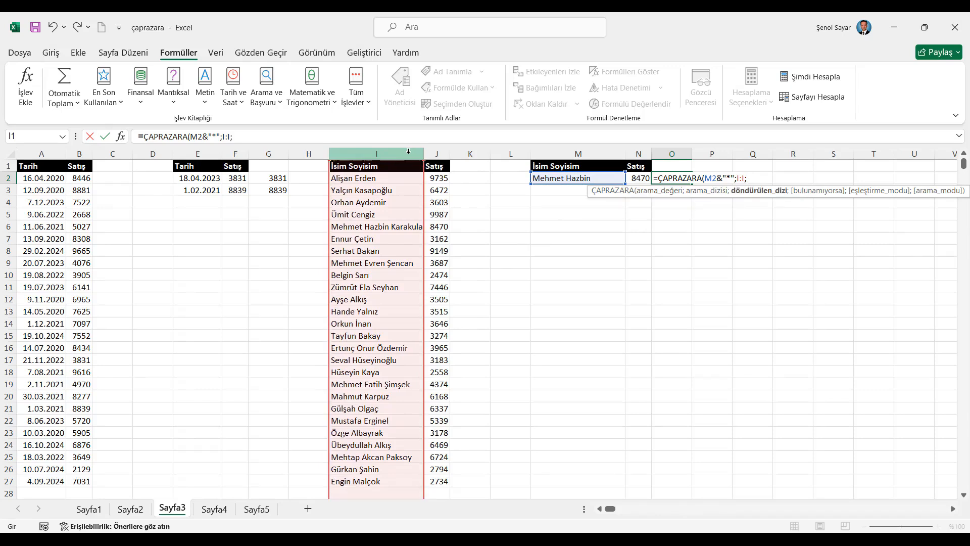
pyautogui.click(438, 153)
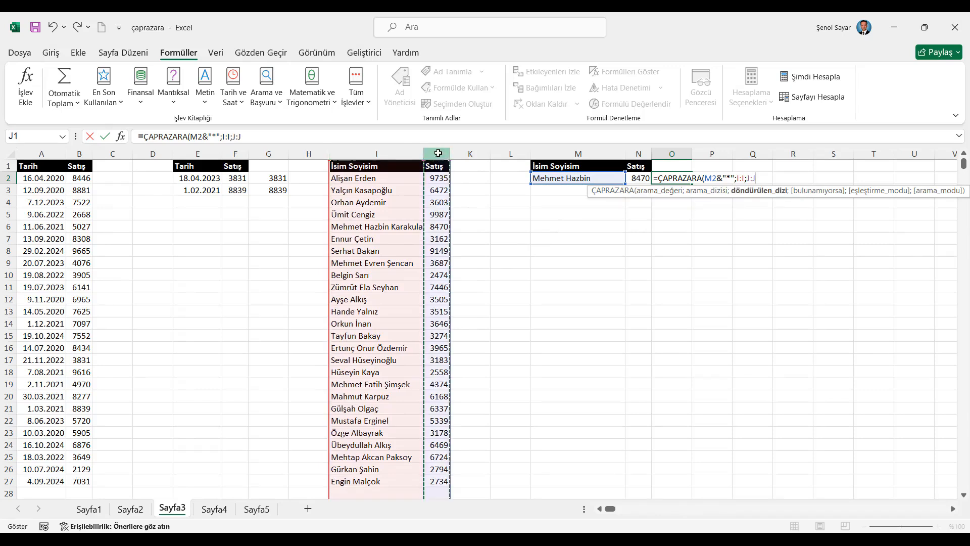
pyautogui.write(';')
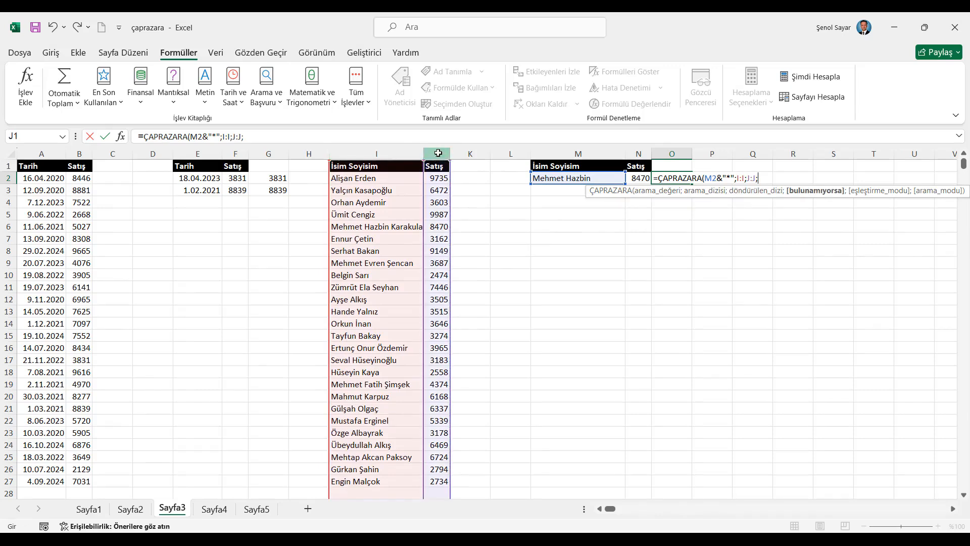
pyautogui.write(';')
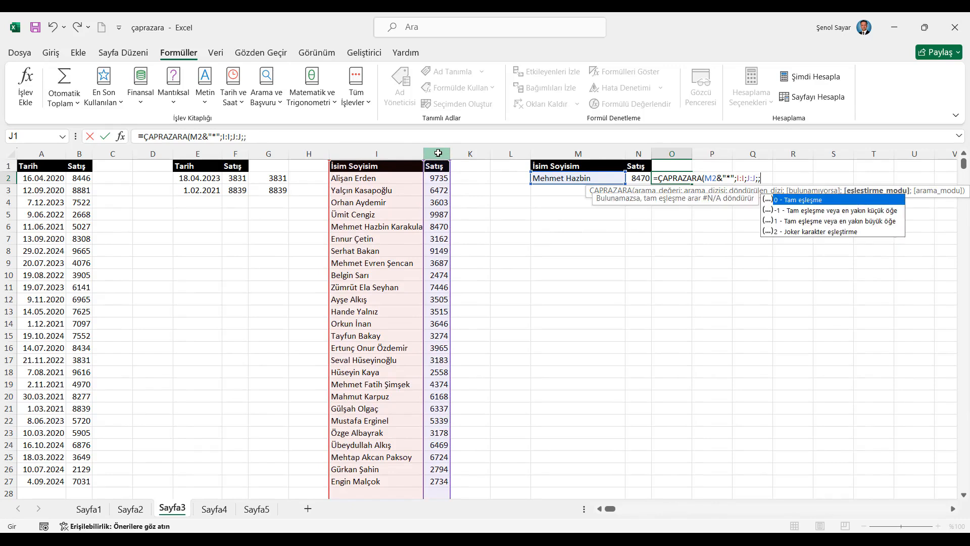
pyautogui.press('Down')
pyautogui.press('Down')
pyautogui.press('Down')
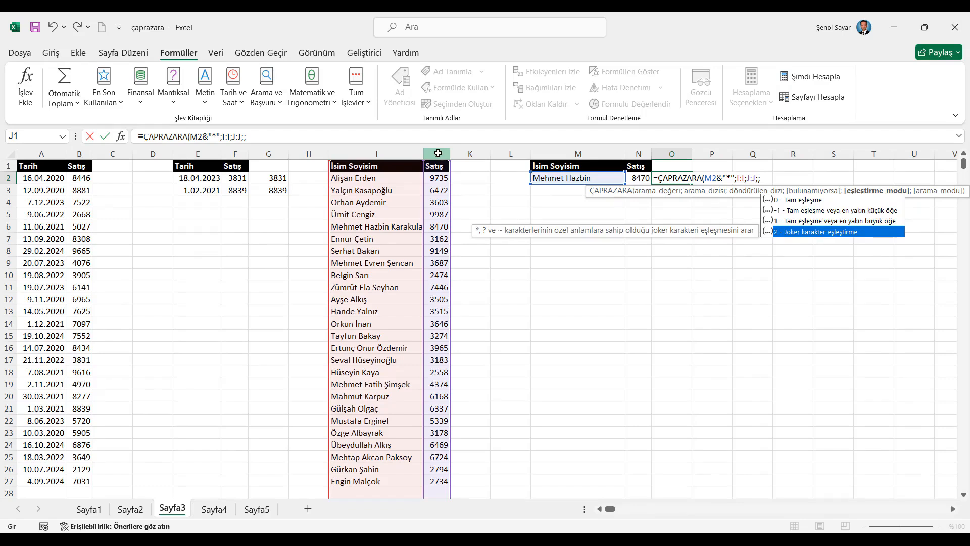
pyautogui.press('Tab')
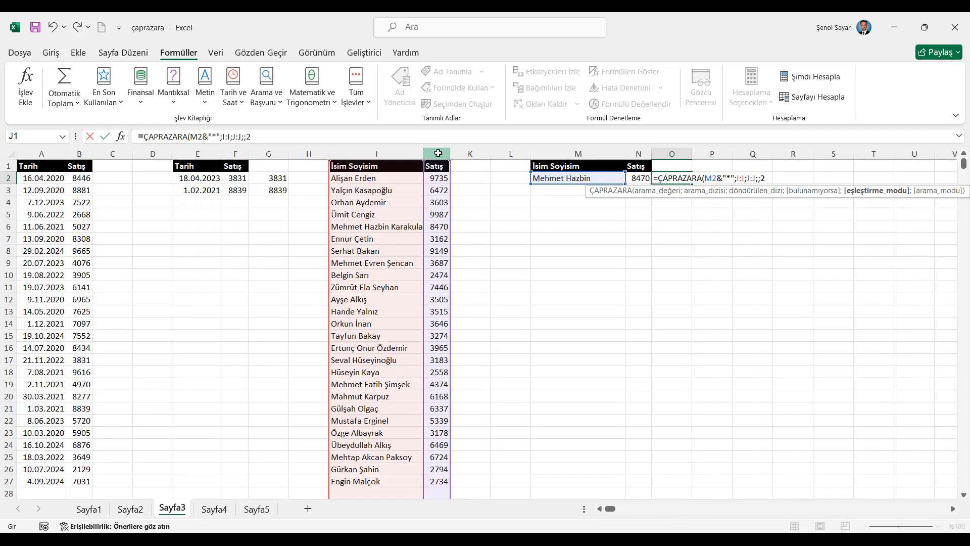
pyautogui.write(')')
pyautogui.press('Return')
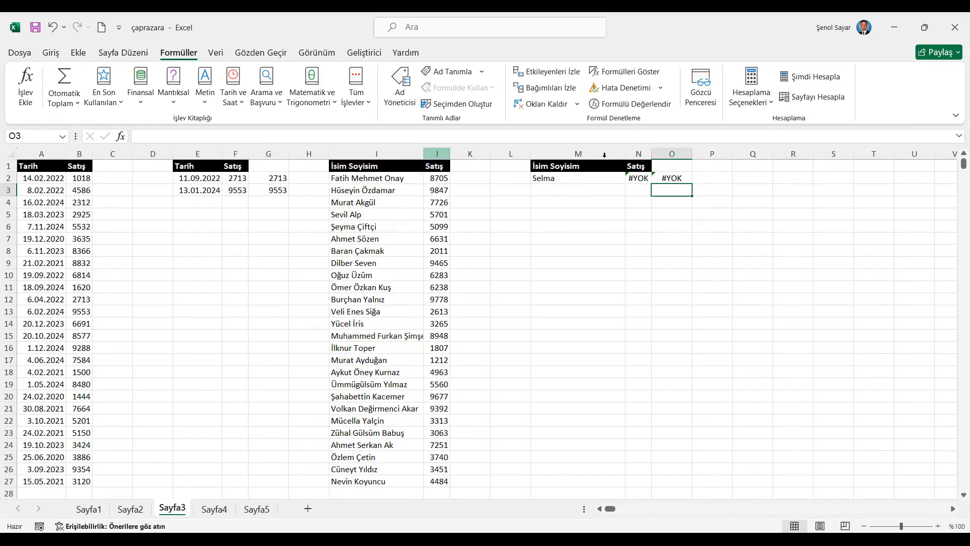
pyautogui.press('Up')
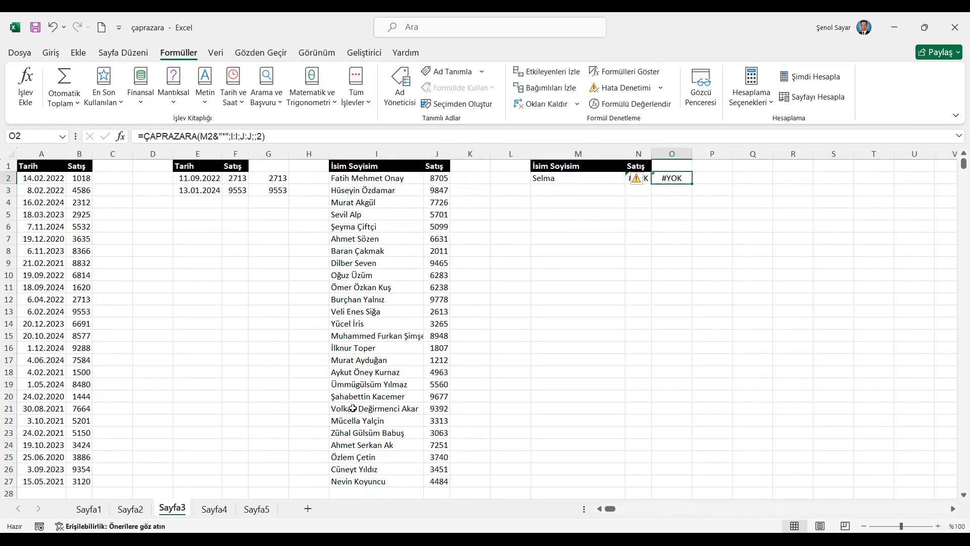
# - Recalculate the workbook repeatedly to test the wildcard name lookups in N2 and O2, and review the formula in O2
pyautogui.click(576, 165)
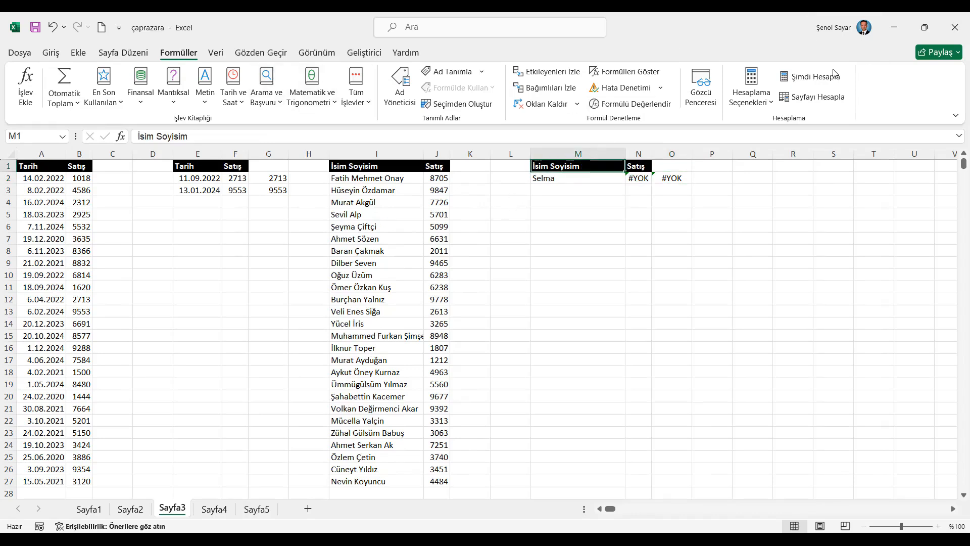
pyautogui.click(820, 79)
pyautogui.click(819, 79)
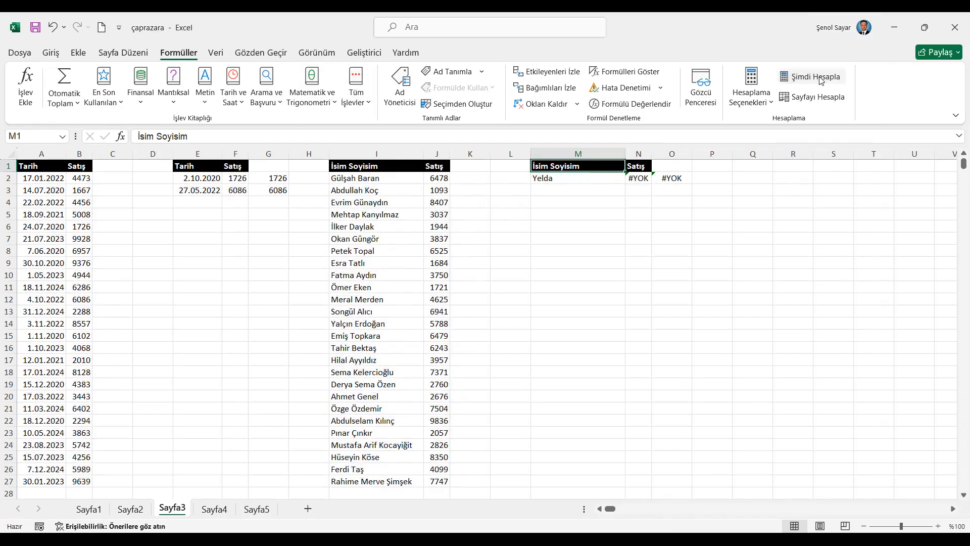
pyautogui.click(820, 79)
pyautogui.click(819, 78)
pyautogui.click(819, 79)
pyautogui.click(819, 79)
pyautogui.click(820, 78)
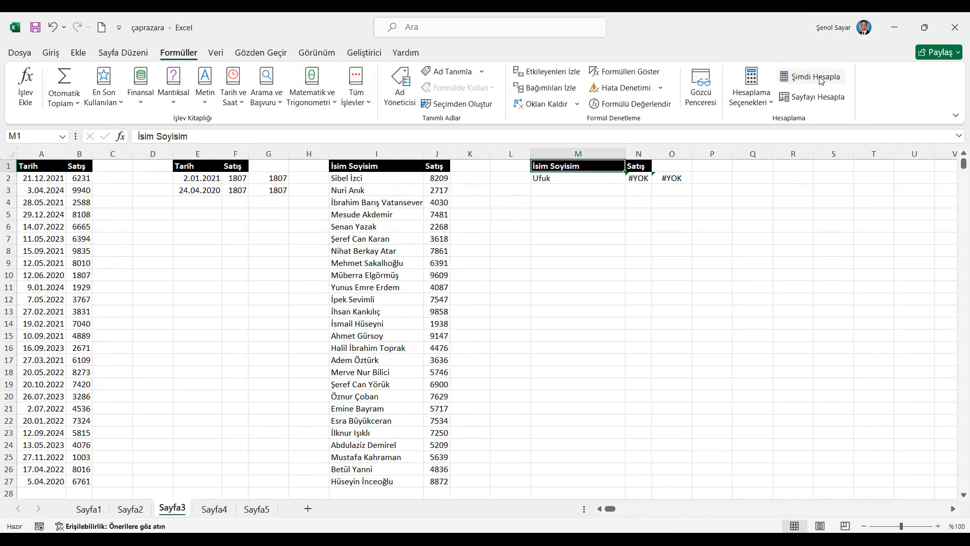
pyautogui.click(819, 79)
pyautogui.click(819, 79)
pyautogui.click(819, 79)
pyautogui.click(819, 79)
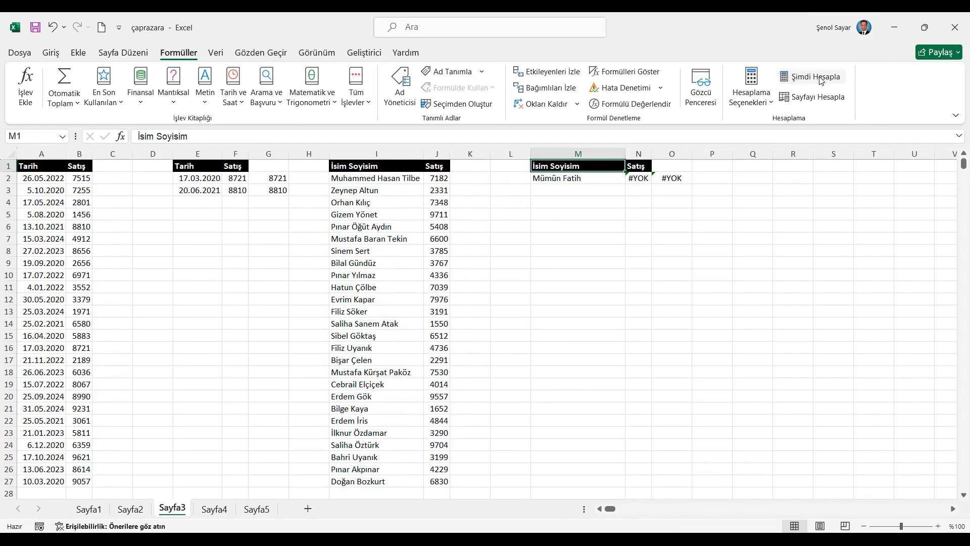
pyautogui.click(820, 79)
pyautogui.click(819, 79)
pyautogui.click(819, 79)
pyautogui.click(819, 78)
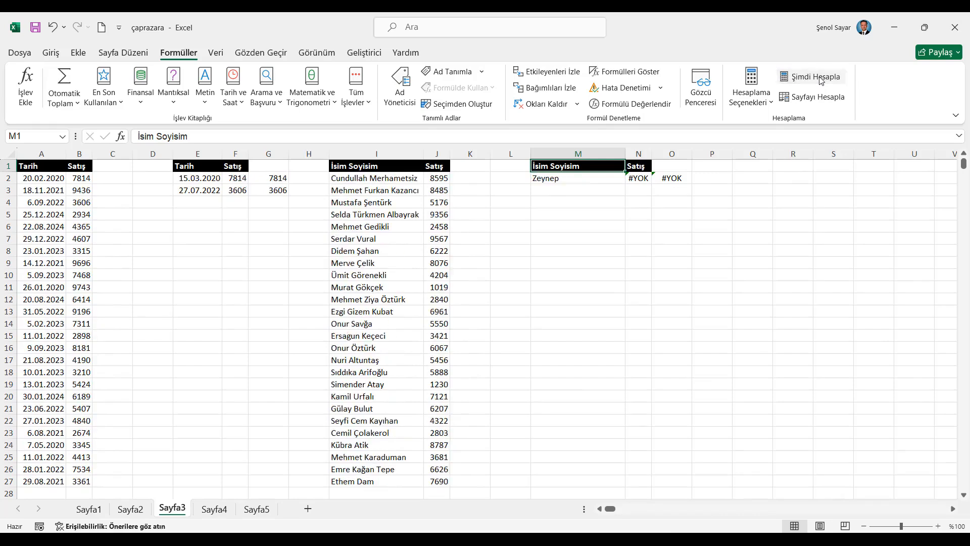
pyautogui.click(819, 78)
pyautogui.click(819, 79)
pyautogui.click(819, 78)
pyautogui.click(819, 79)
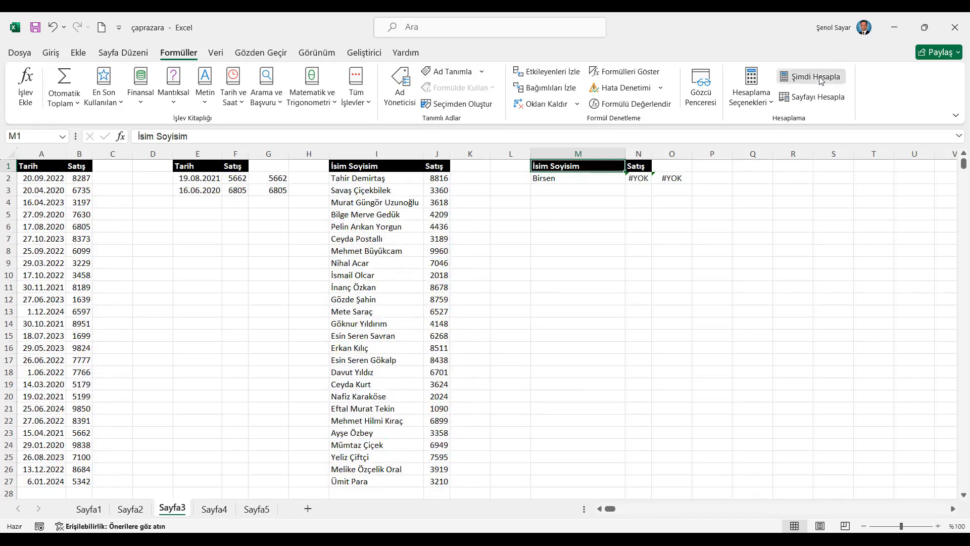
pyautogui.click(820, 79)
pyautogui.click(820, 79)
pyautogui.click(819, 78)
pyautogui.click(820, 79)
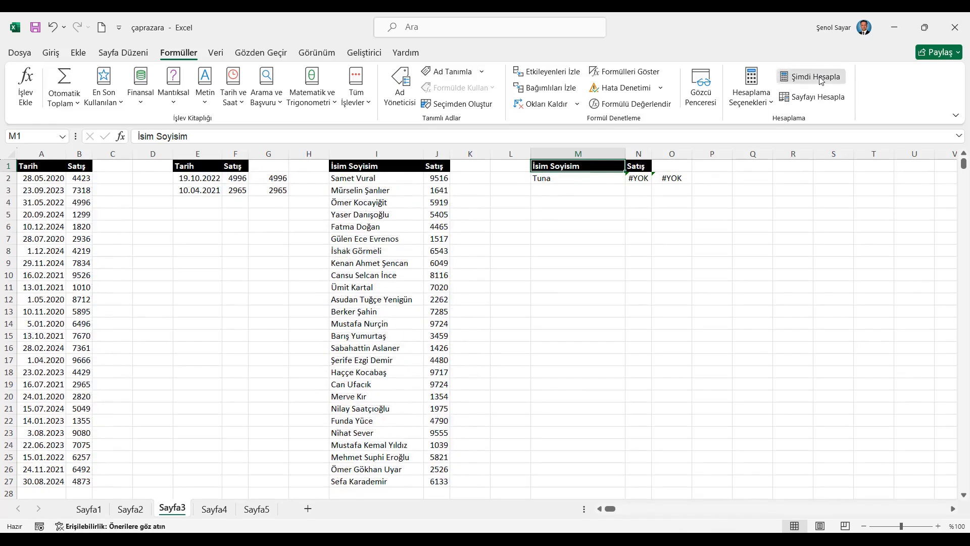
pyautogui.click(820, 79)
pyautogui.click(819, 79)
pyautogui.click(820, 79)
pyautogui.click(819, 79)
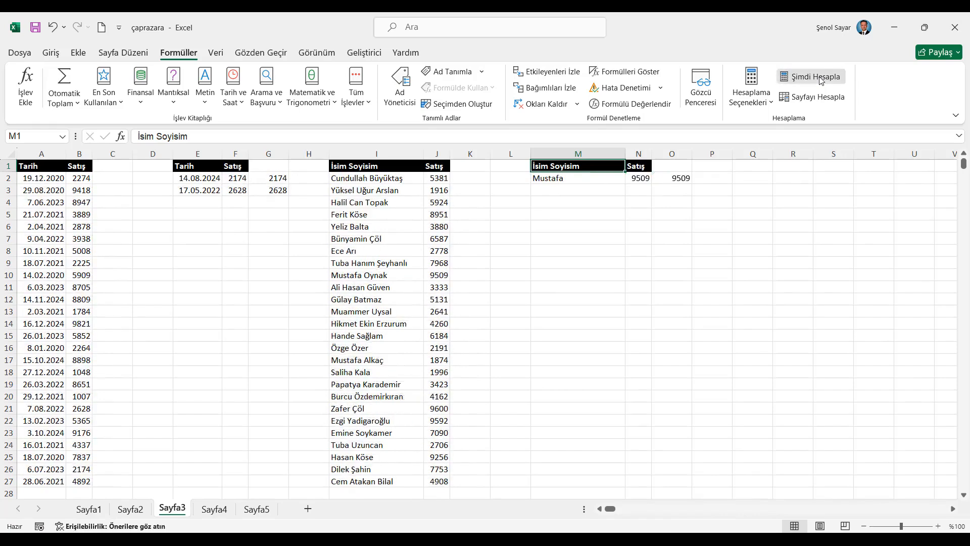
pyautogui.click(820, 79)
pyautogui.click(819, 78)
pyautogui.click(819, 79)
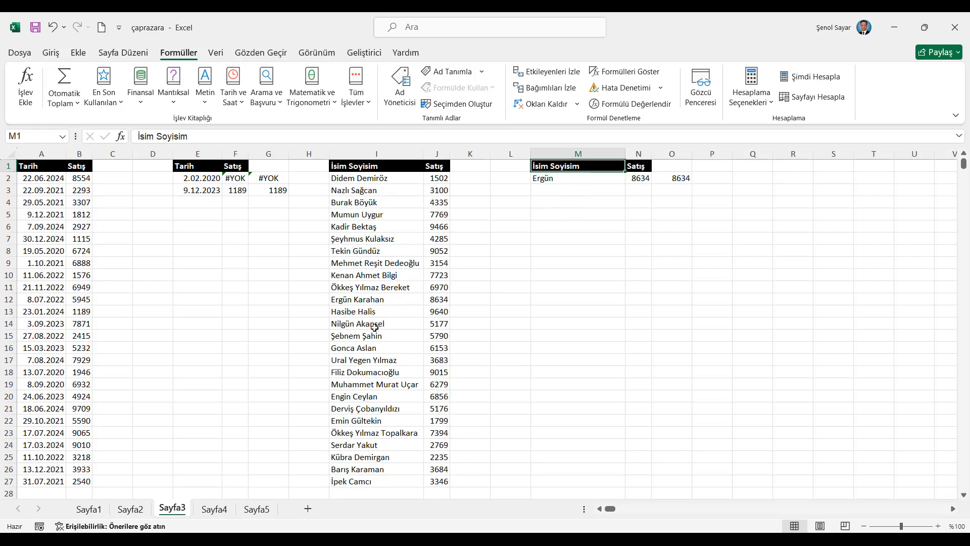
pyautogui.click(681, 180)
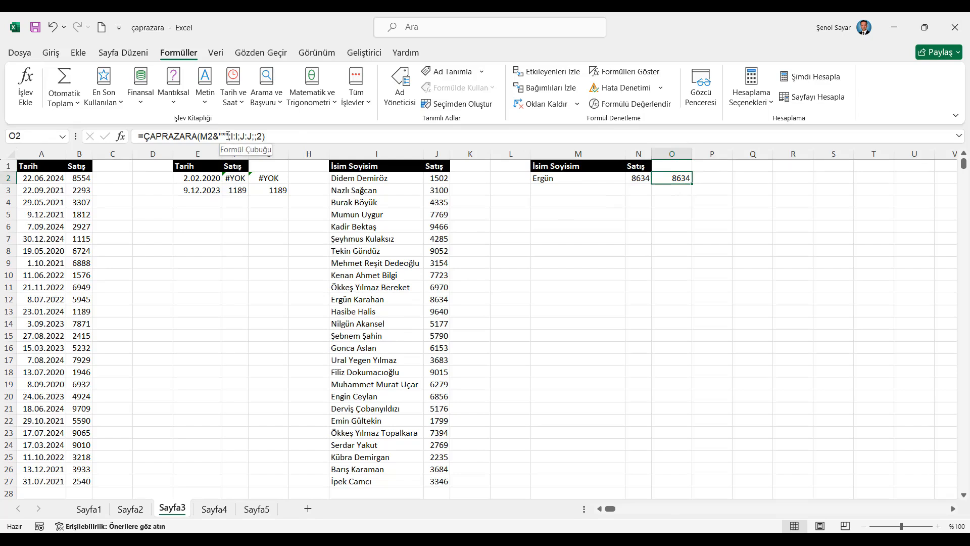
# - On Sayfa4, examine the nested ÇAPRAZARA formula in R3 and recalculate repeatedly to test it with different years and months
pyautogui.click(214, 508)
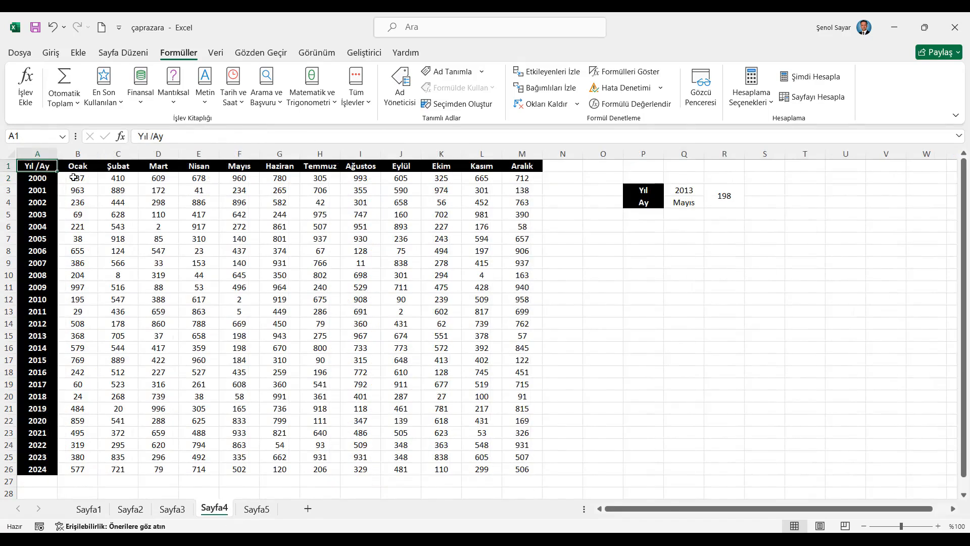
pyautogui.hotkey('ctrl', 'z')
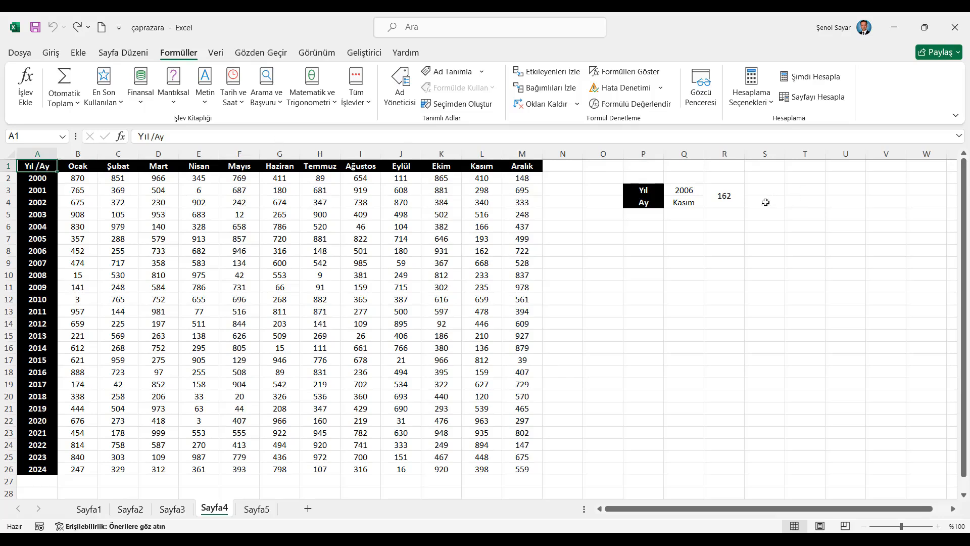
pyautogui.click(736, 199)
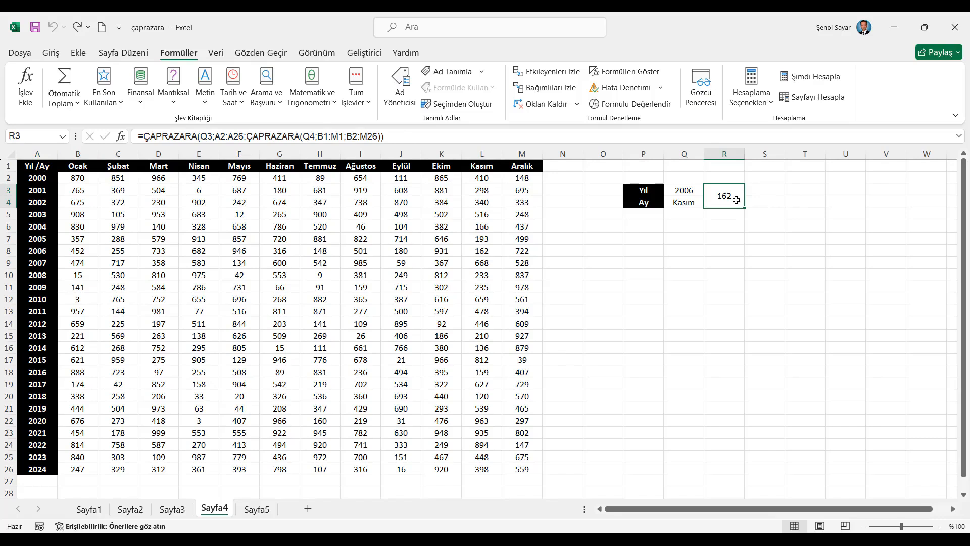
pyautogui.click(807, 76)
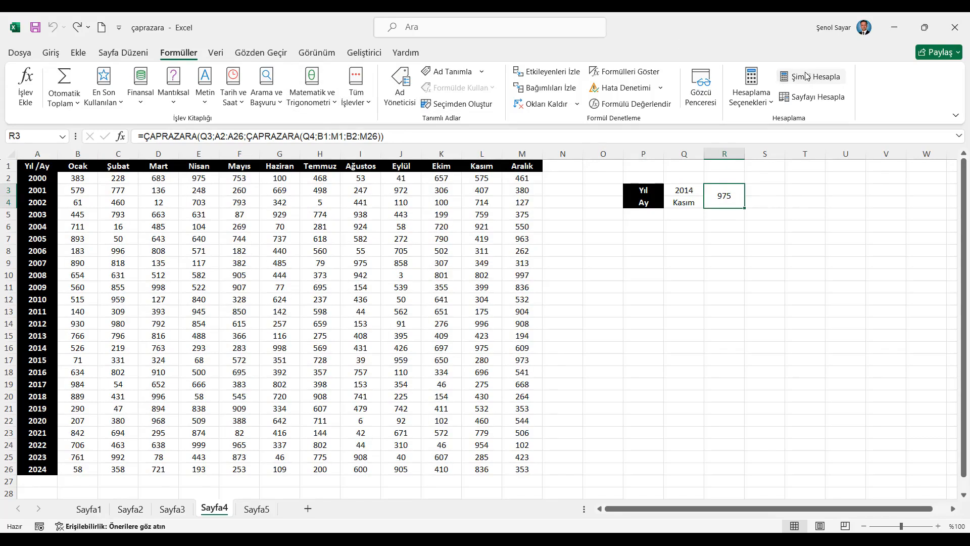
pyautogui.click(807, 75)
pyautogui.click(807, 76)
pyautogui.click(806, 76)
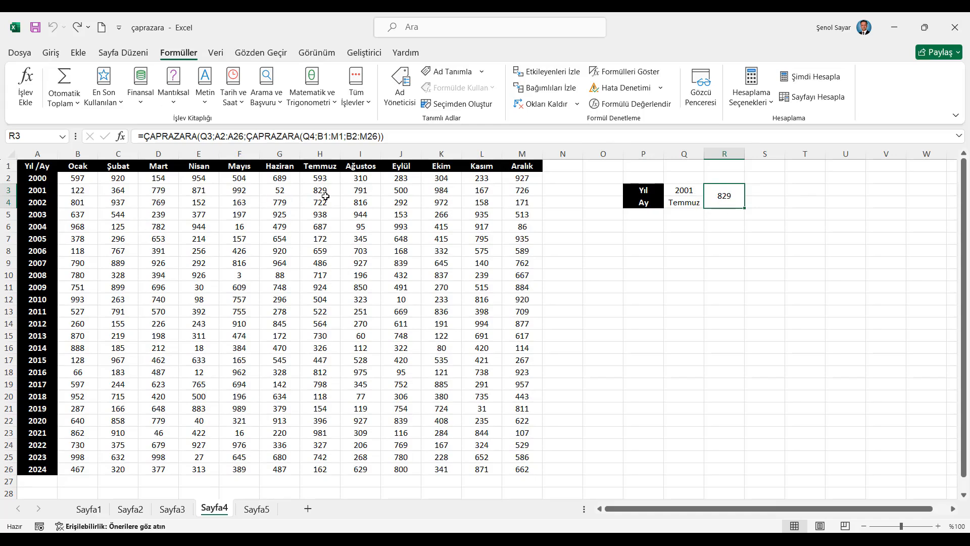
pyautogui.click(817, 76)
pyautogui.click(817, 76)
pyautogui.click(817, 76)
pyautogui.click(816, 76)
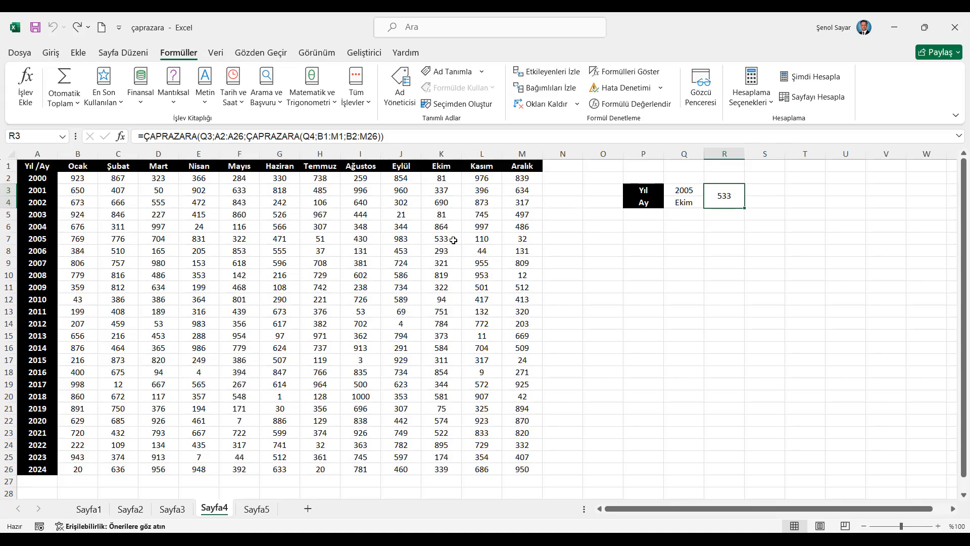
pyautogui.click(816, 79)
pyautogui.click(816, 80)
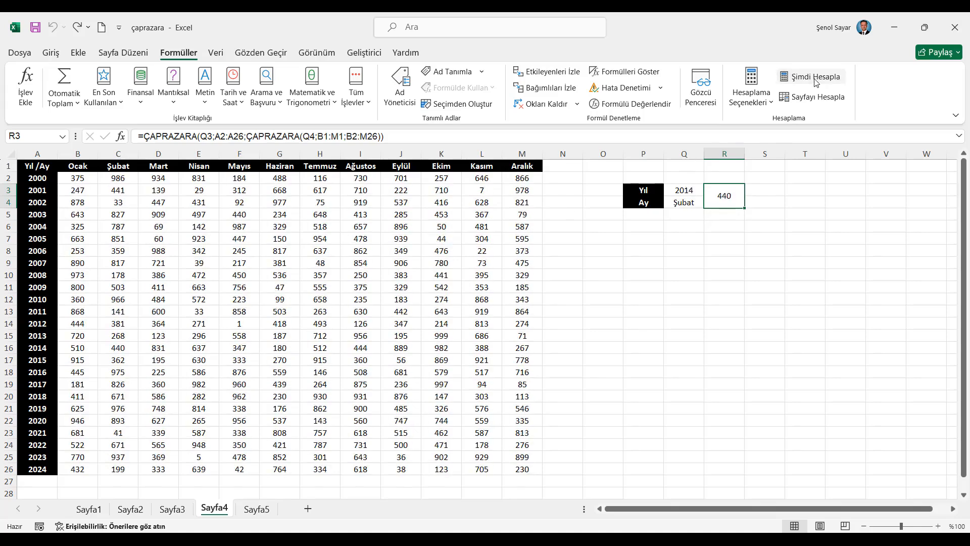
pyautogui.click(816, 81)
pyautogui.click(816, 81)
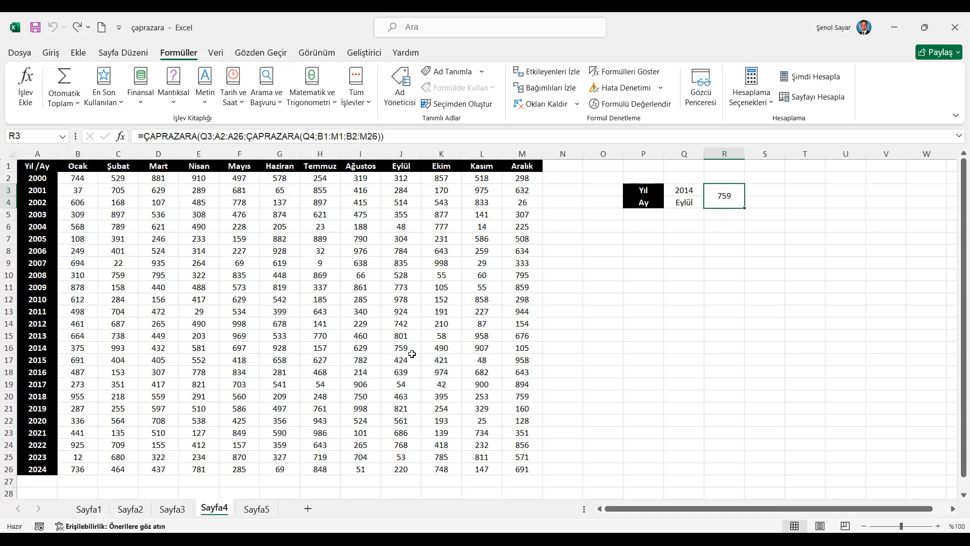
# - Merge and center cells S3:S4 beside the existing year and month lookup result
pyautogui.moveTo(765, 192); pyautogui.dragTo(763, 202)
pyautogui.click(49, 54)
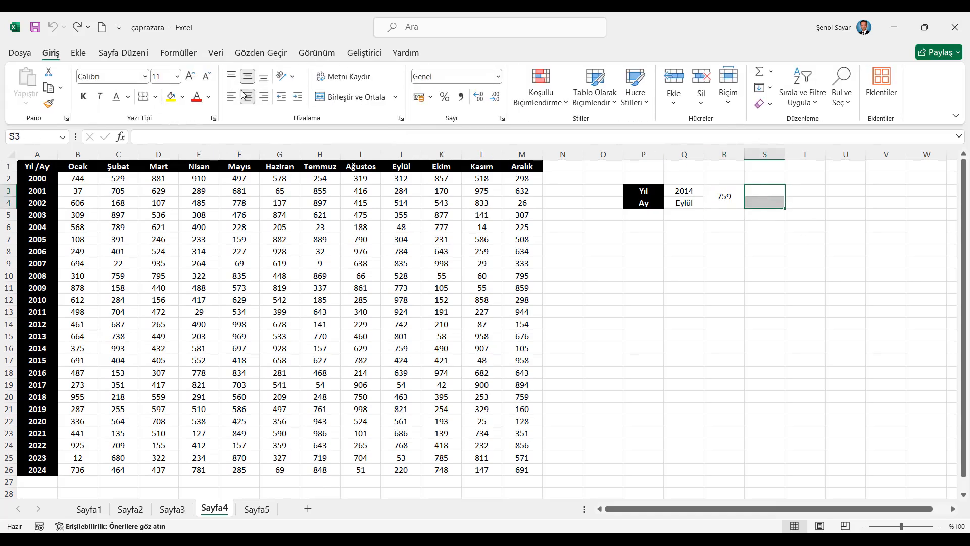
pyautogui.click(348, 97)
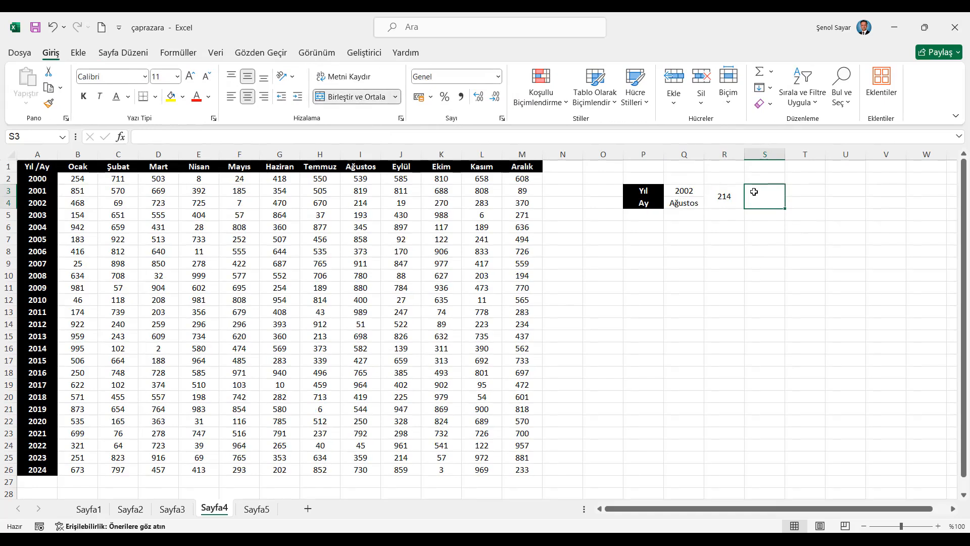
# - Start a ÇAPRAZARA function in S3 with lookup value Q3 and lookup array A2:A26 in the function arguments dialog
pyautogui.write('=çap')
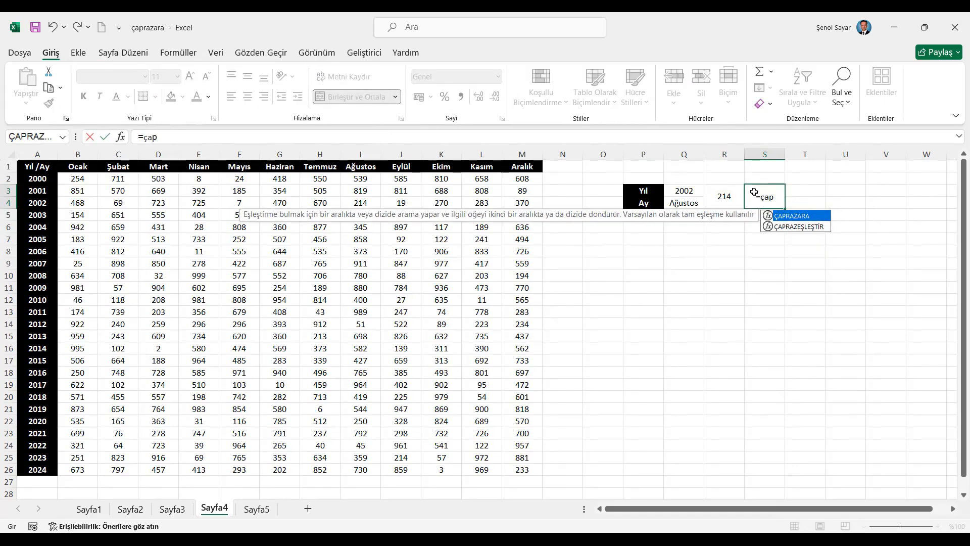
pyautogui.press('Tab')
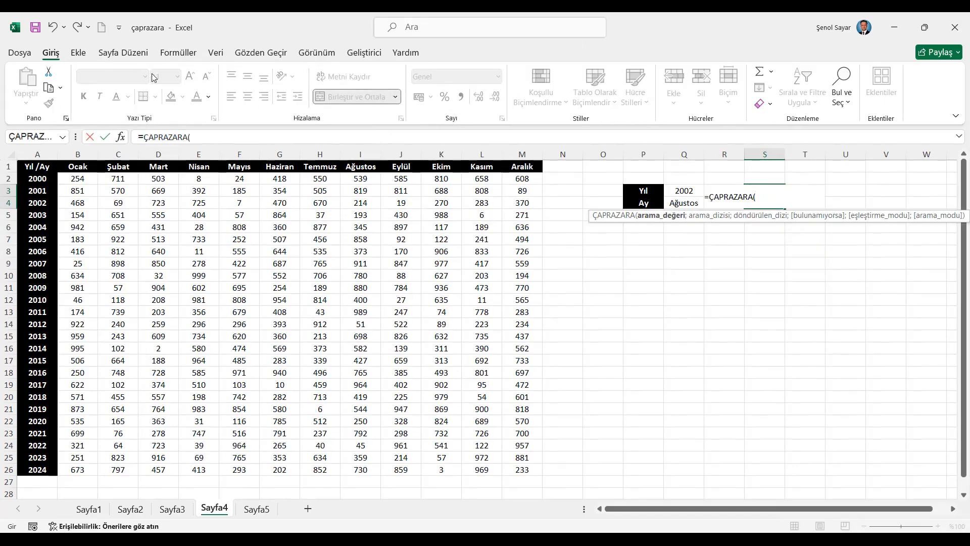
pyautogui.click(121, 138)
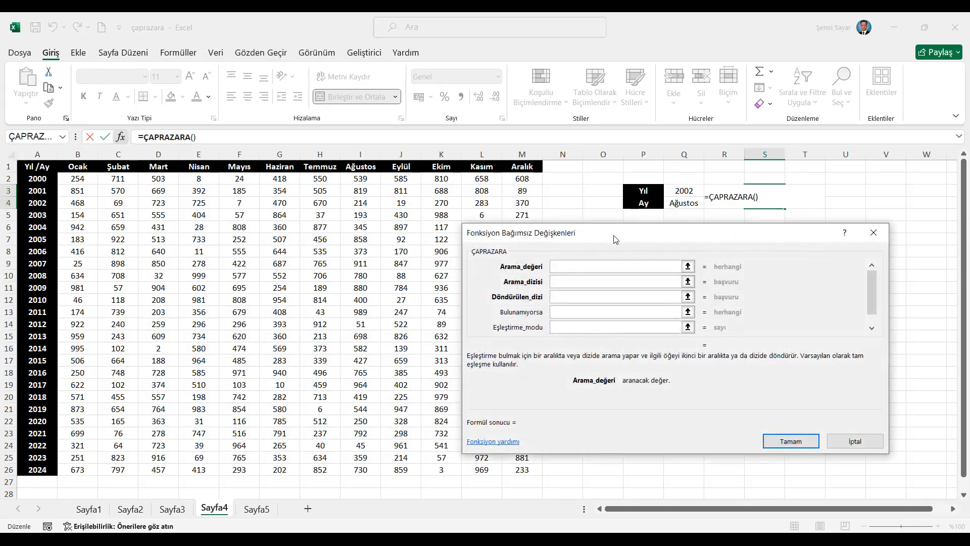
pyautogui.click(689, 192)
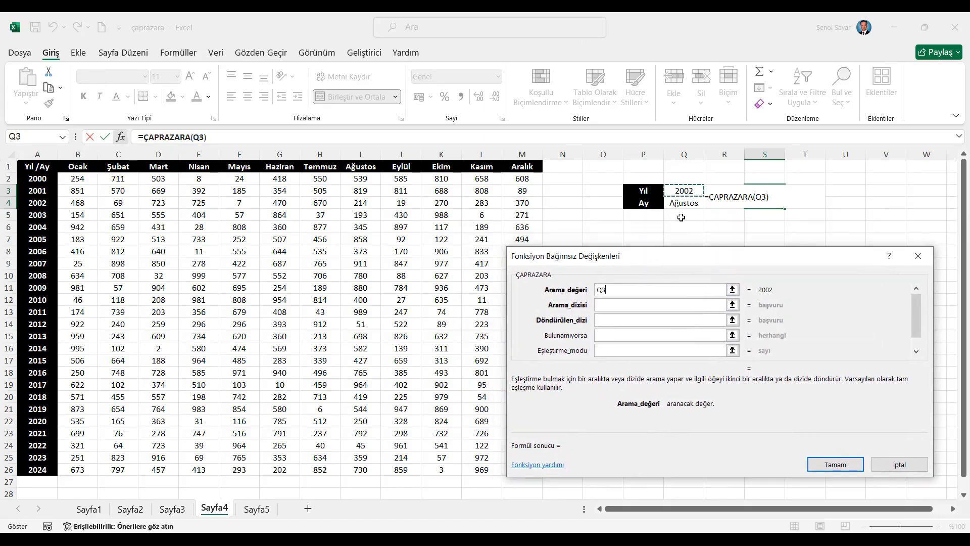
pyautogui.press('Tab')
pyautogui.moveTo(39, 178); pyautogui.dragTo(45, 469)
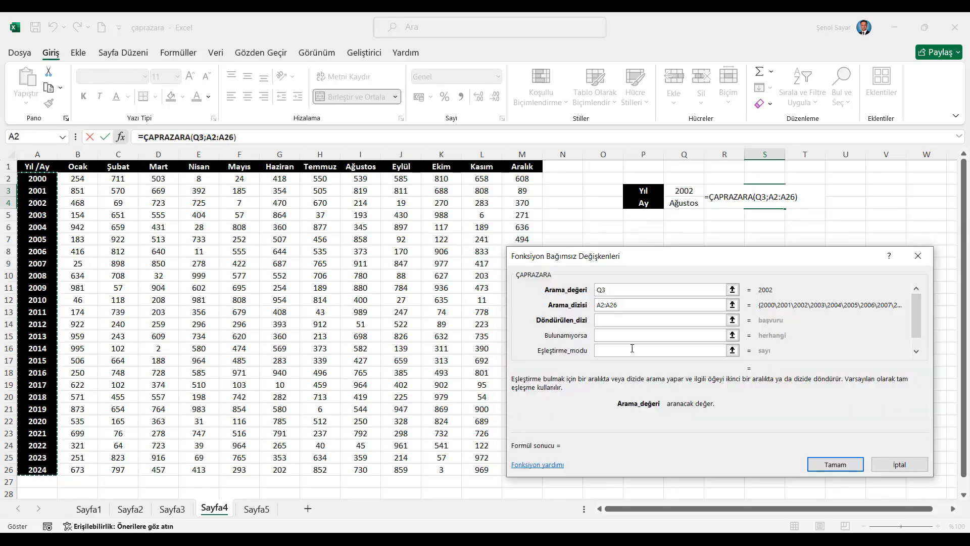
# - Complete the S3 formula by nesting ÇAPRAZARA as the return array, with lookup value Q4, lookup array B1:M1 and return array B2:M26
pyautogui.click(619, 320)
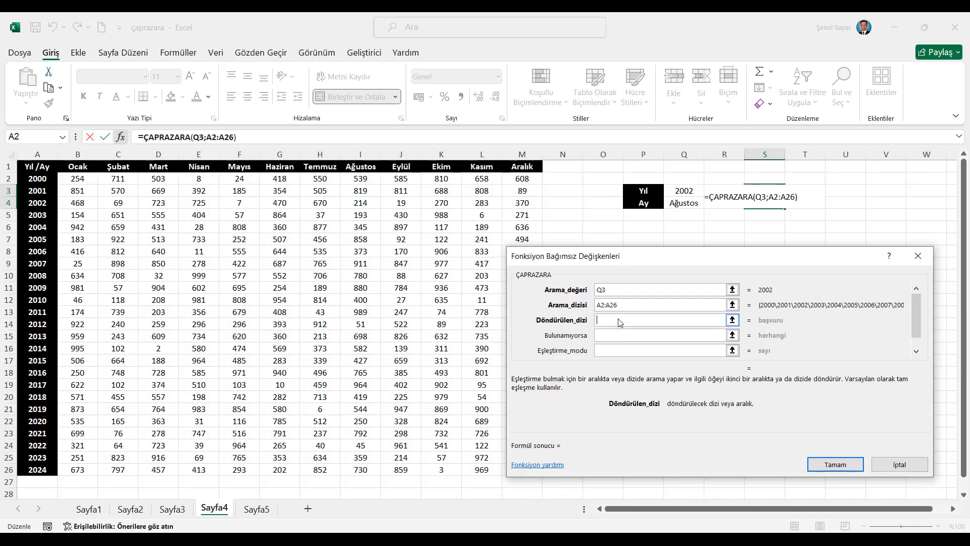
pyautogui.click(62, 137)
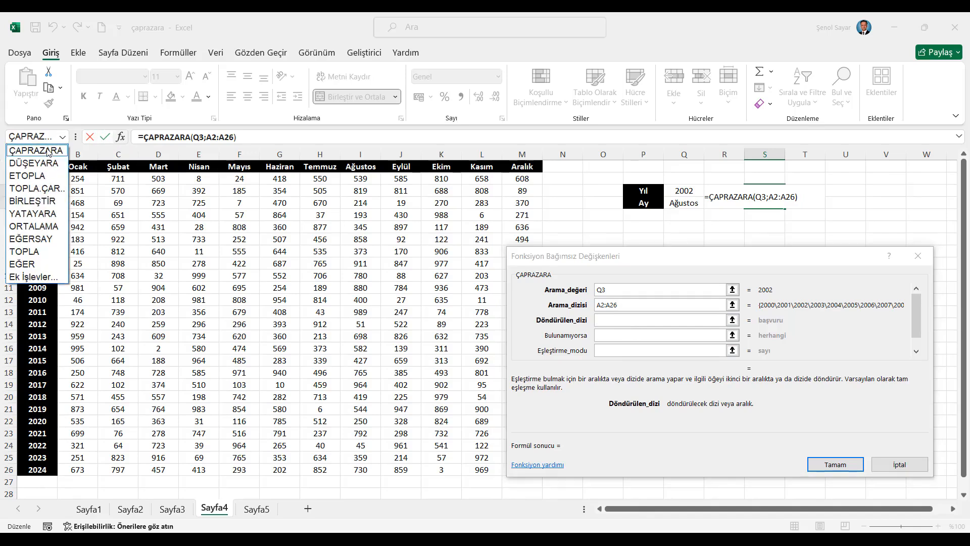
pyautogui.click(48, 153)
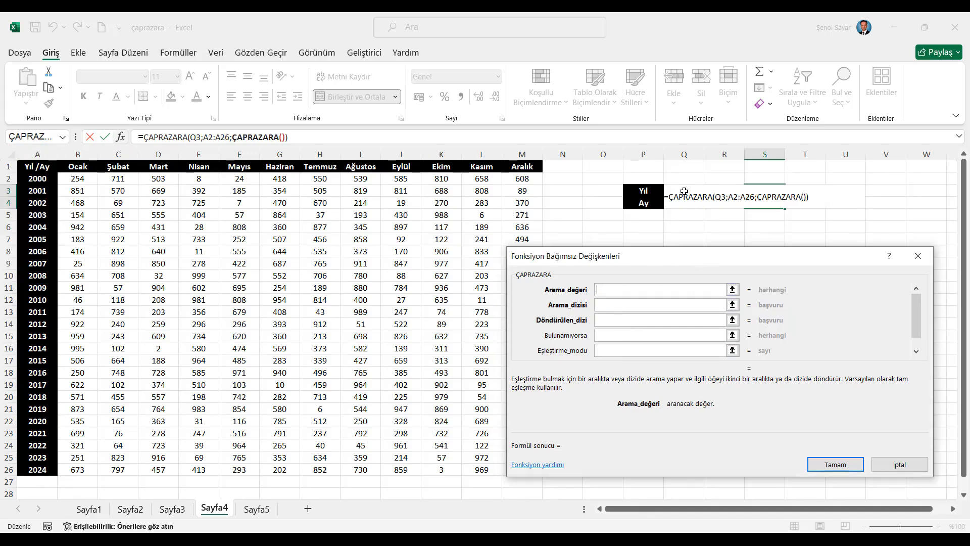
pyautogui.click(676, 206)
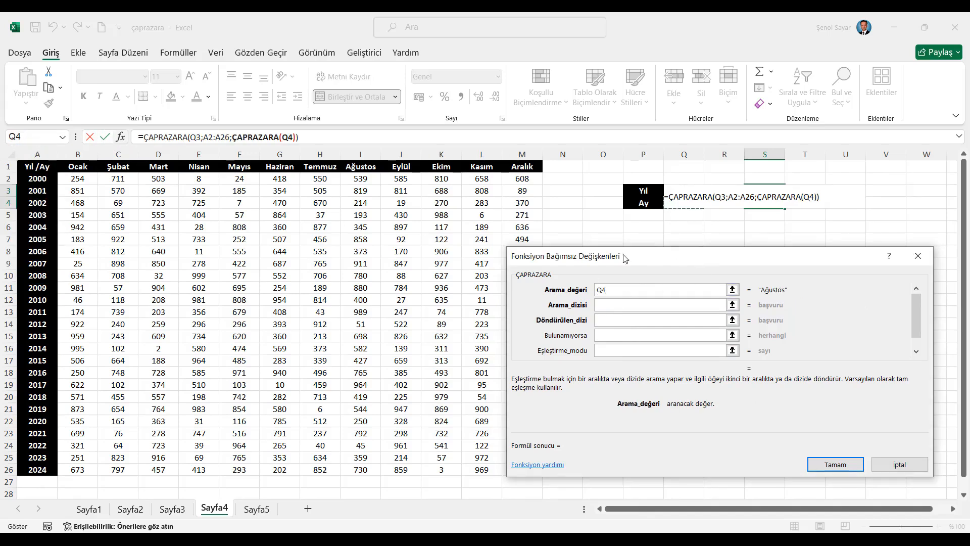
pyautogui.click(612, 304)
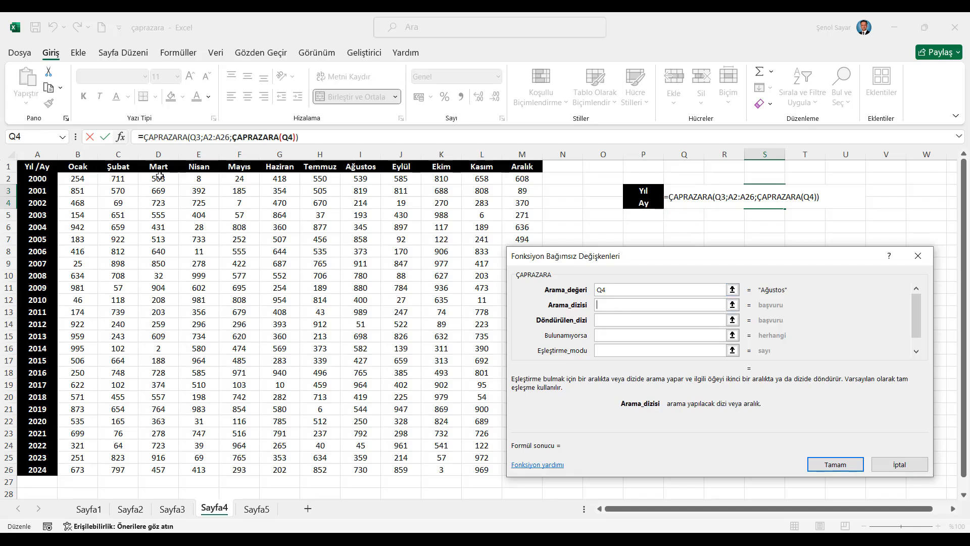
pyautogui.moveTo(83, 164); pyautogui.dragTo(524, 165)
pyautogui.click(610, 321)
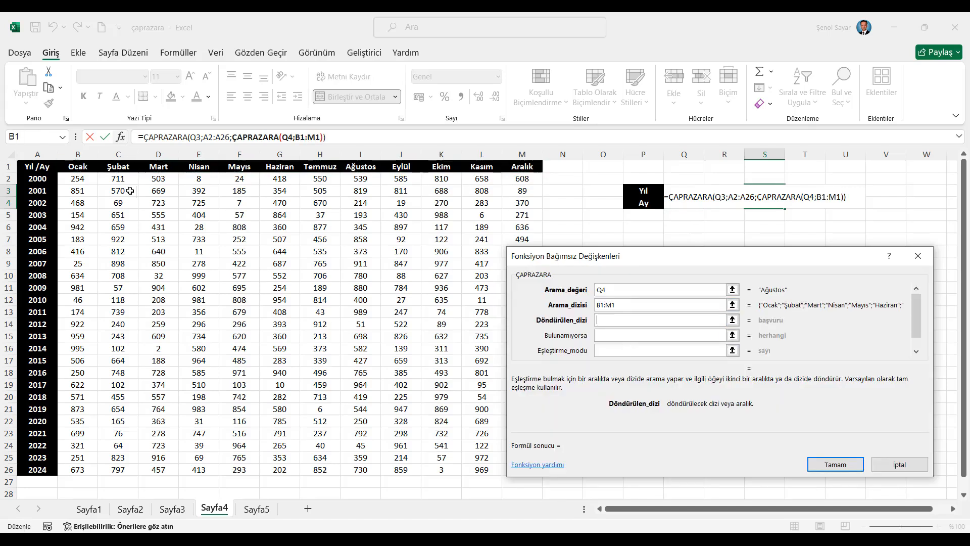
pyautogui.moveTo(77, 179); pyautogui.dragTo(524, 469)
pyautogui.click(842, 464)
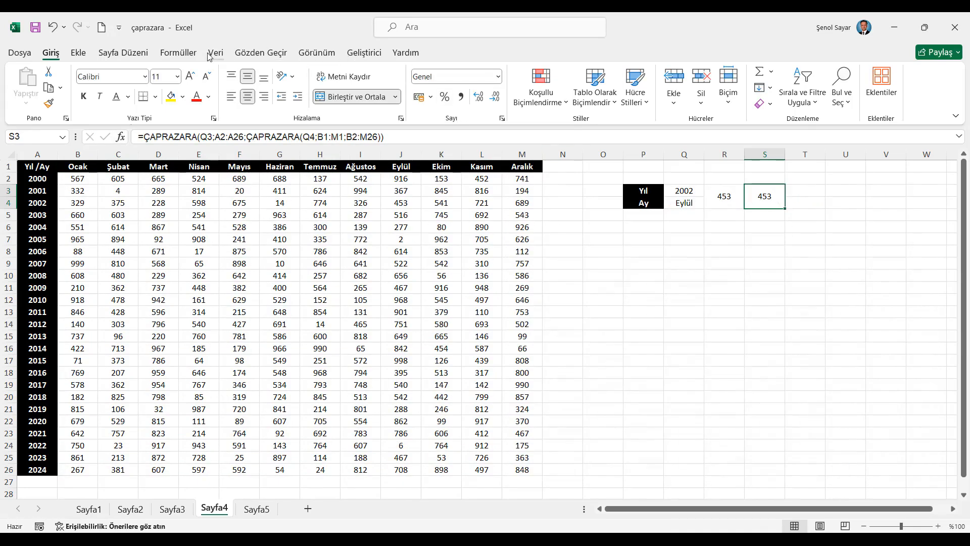
# - Recalculate the workbook repeatedly to test the nested lookup in S3 against the existing result in R3
pyautogui.click(178, 52)
pyautogui.click(810, 77)
pyautogui.click(810, 78)
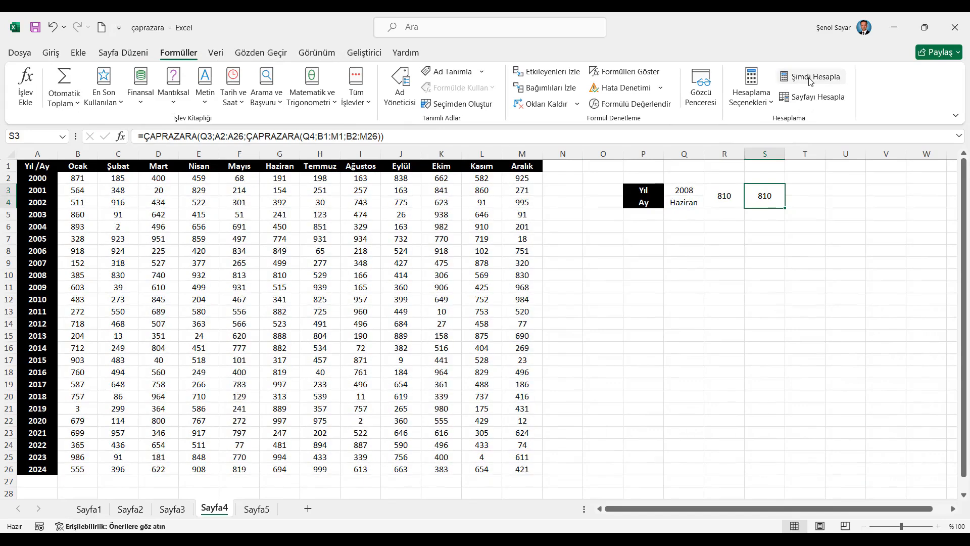
pyautogui.click(811, 79)
pyautogui.click(811, 79)
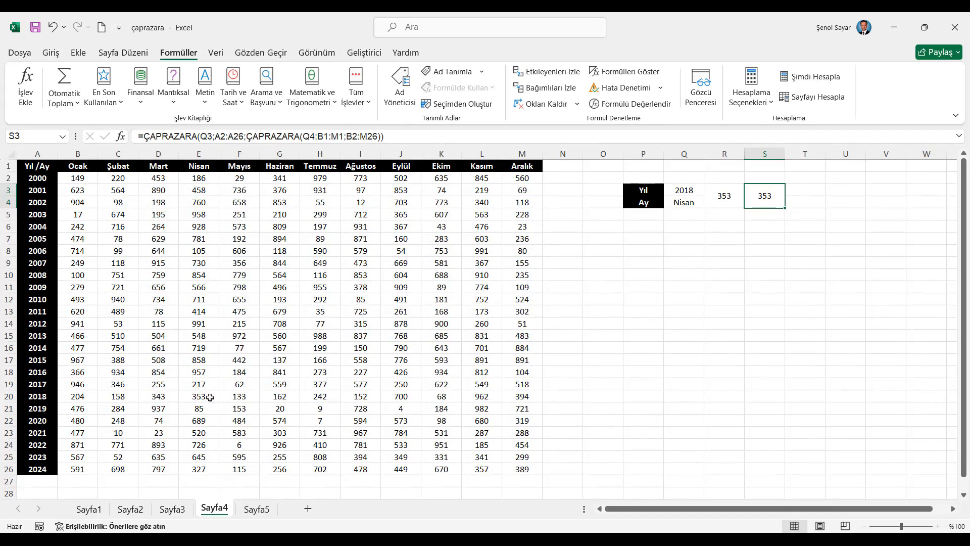
# - On Sayfa5, review the random machine formula in L5 and recalculate repeatedly to compare the Miktar lookups with the table
pyautogui.click(255, 510)
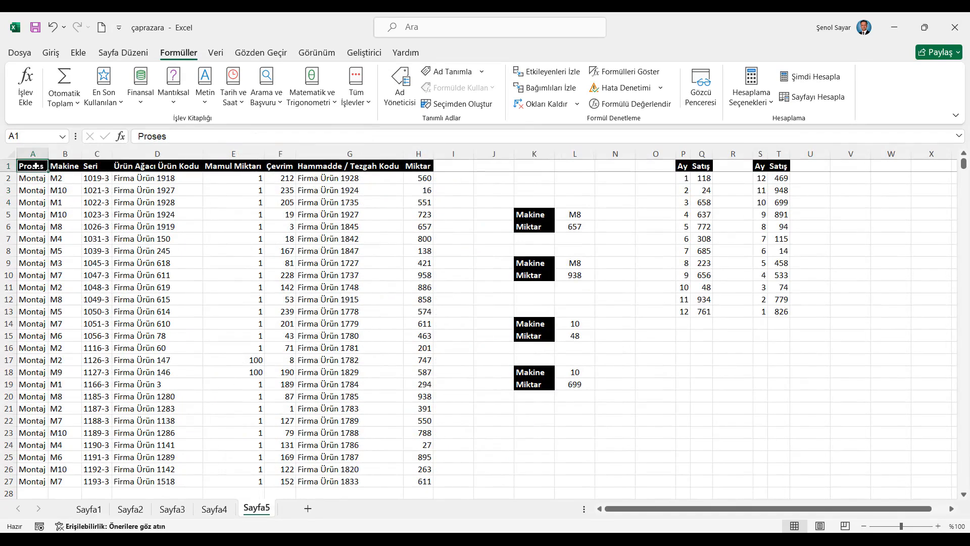
pyautogui.click(581, 214)
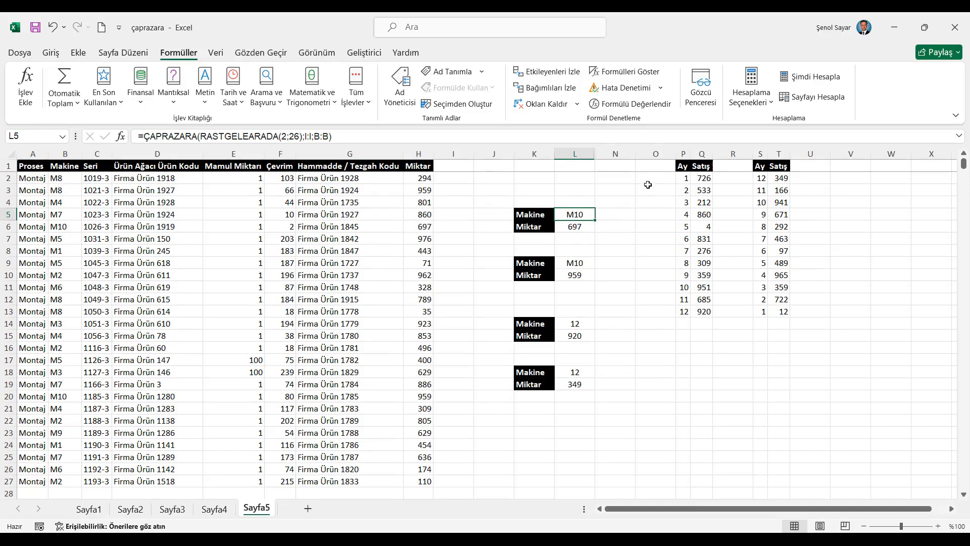
pyautogui.click(816, 78)
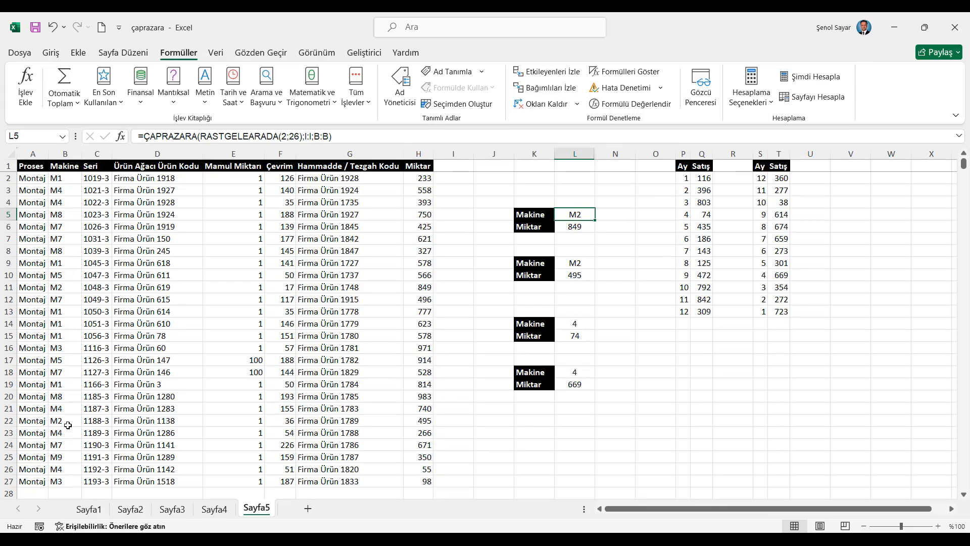
pyautogui.click(832, 78)
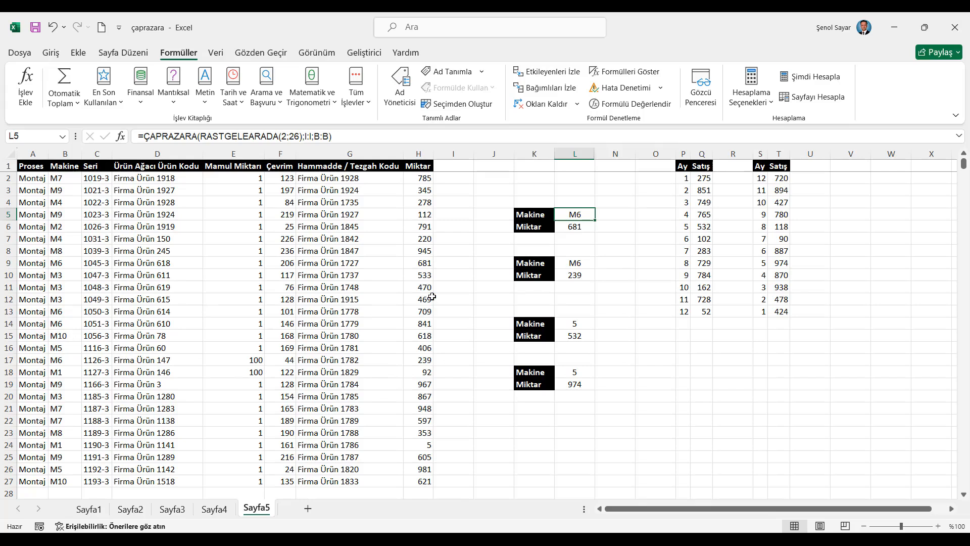
pyautogui.click(826, 78)
pyautogui.click(826, 77)
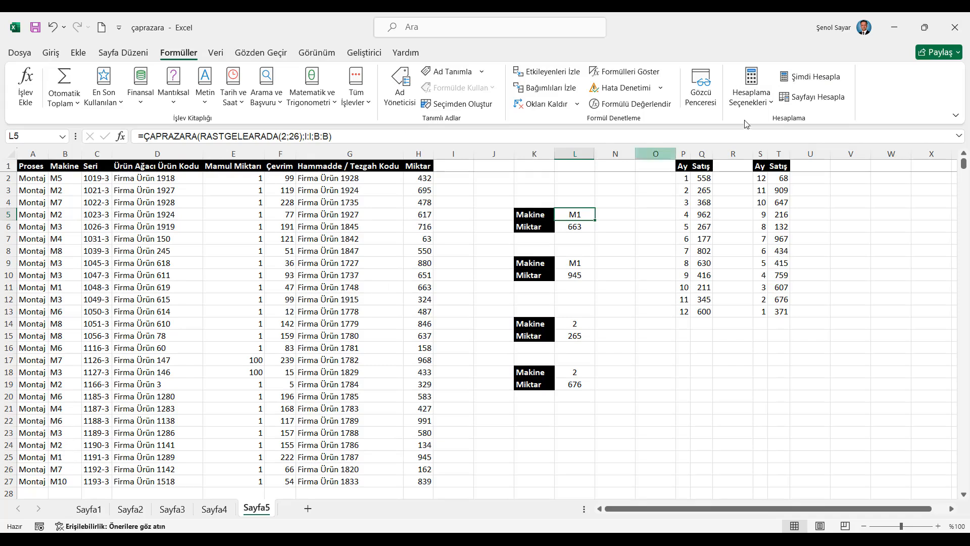
pyautogui.click(816, 82)
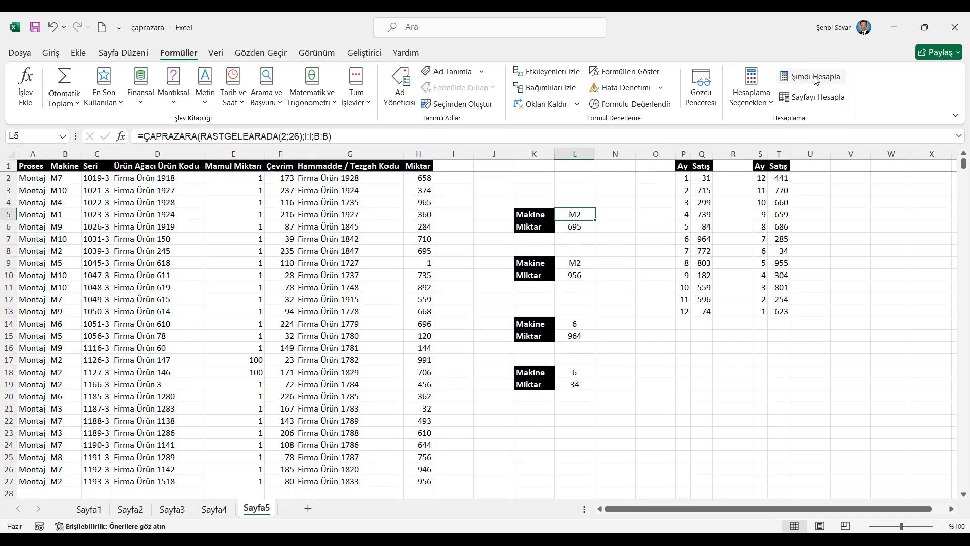
pyautogui.click(816, 77)
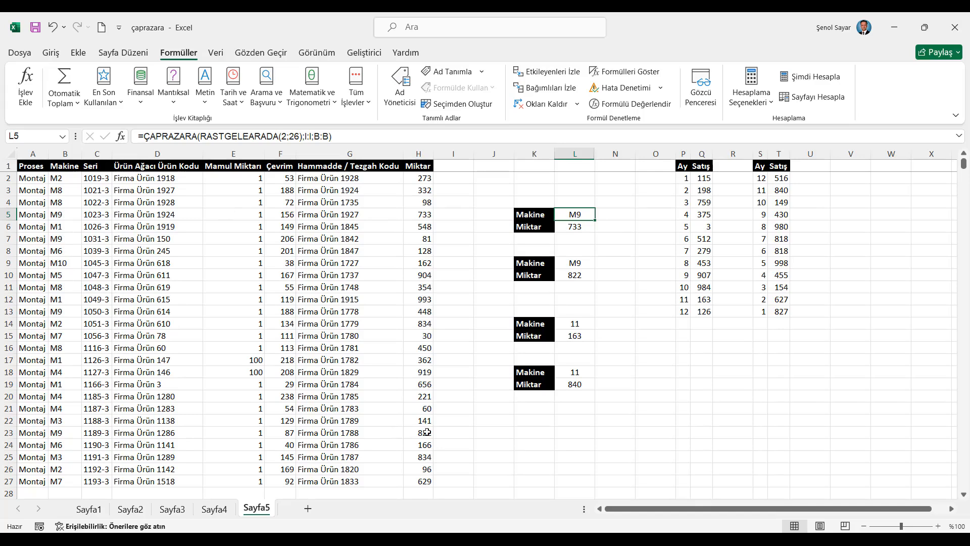
# - Enter a ÇAPRAZARA formula in N6 that looks up L5 in column B and returns column H, with search mode 1 (first to last)
pyautogui.click(620, 224)
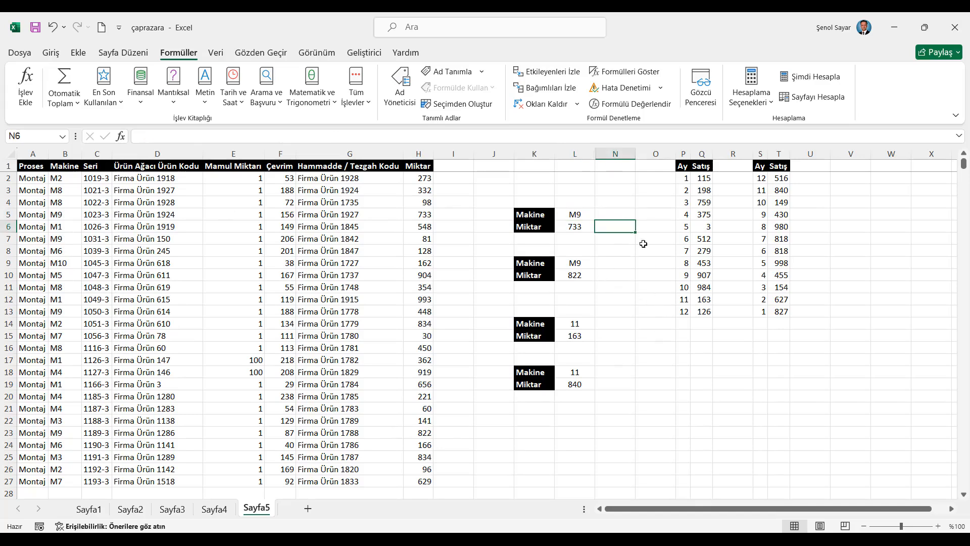
pyautogui.write('=ça')
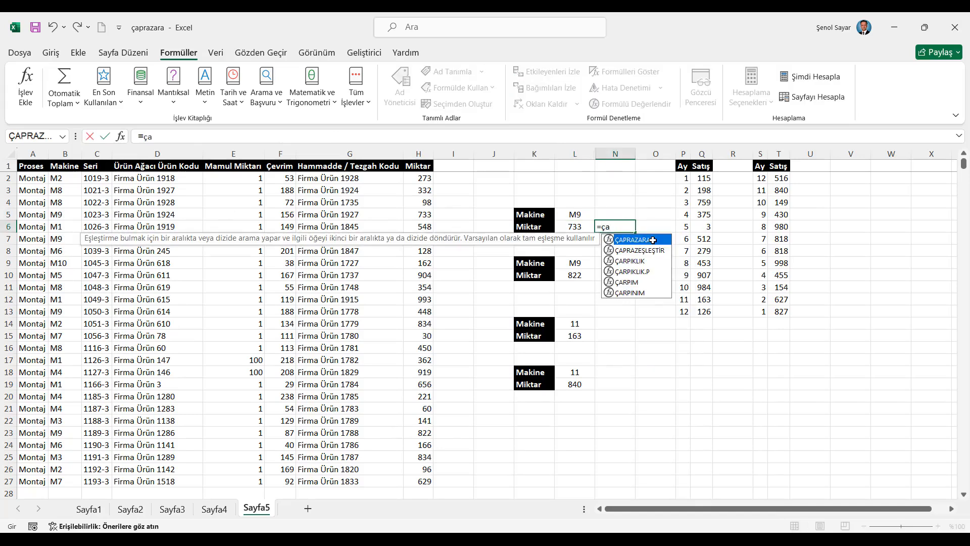
pyautogui.doubleClick(652, 240)
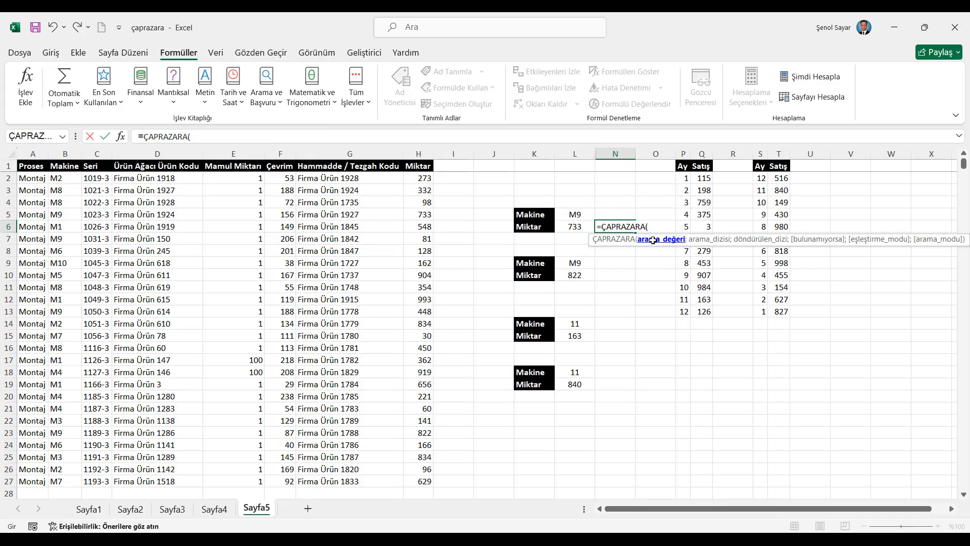
pyautogui.click(578, 213)
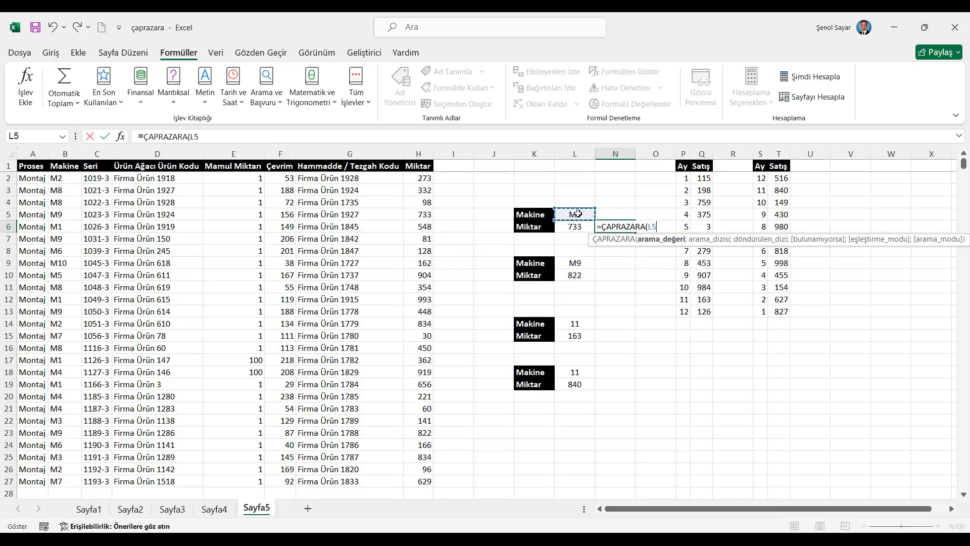
pyautogui.write(';')
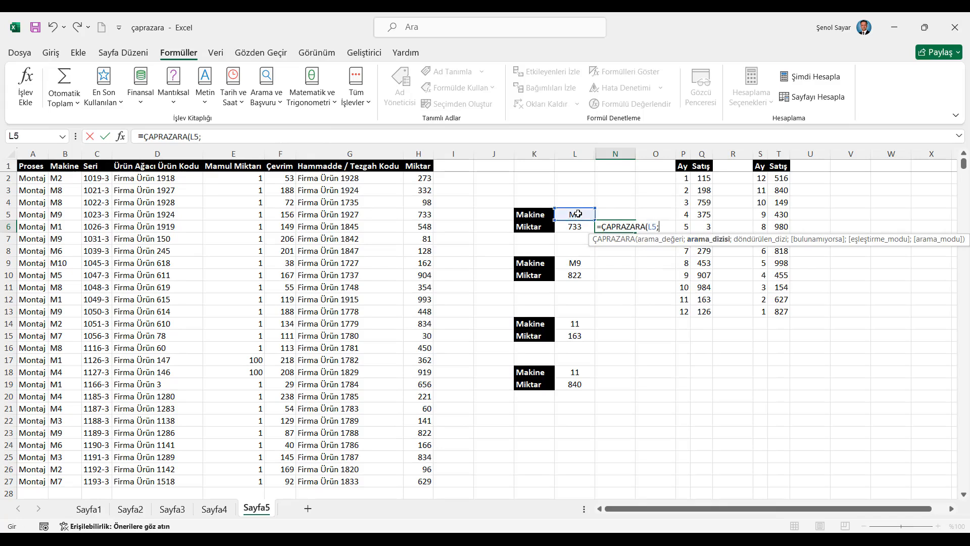
pyautogui.click(67, 153)
pyautogui.write(';')
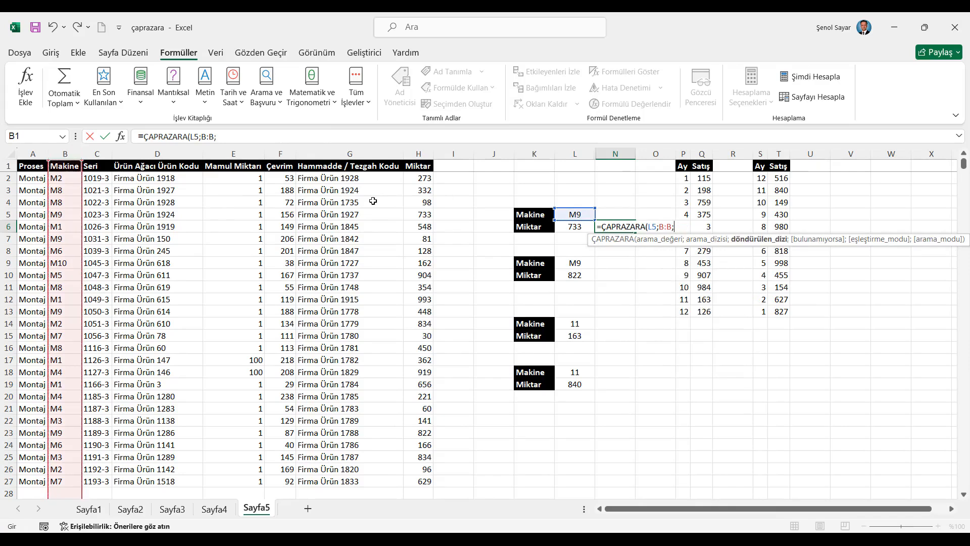
pyautogui.click(422, 153)
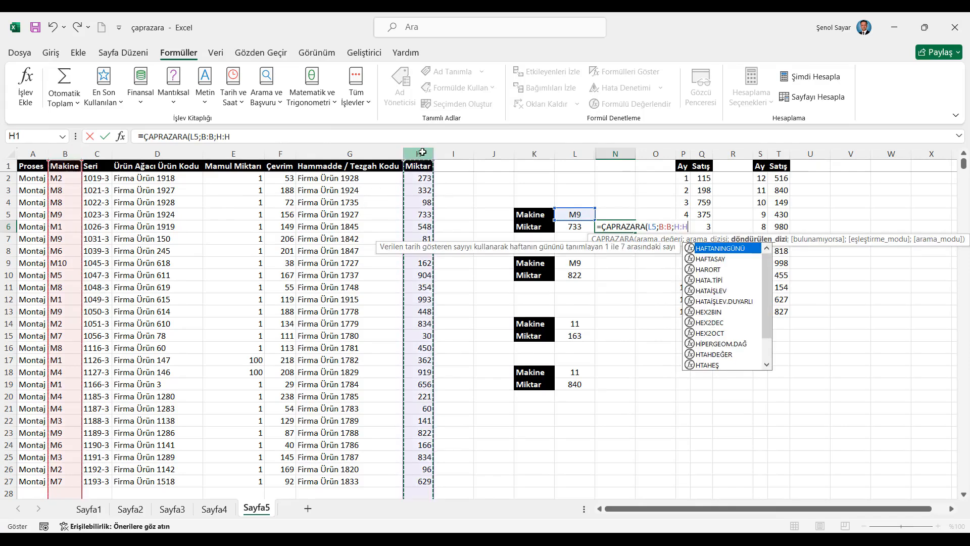
pyautogui.write(';')
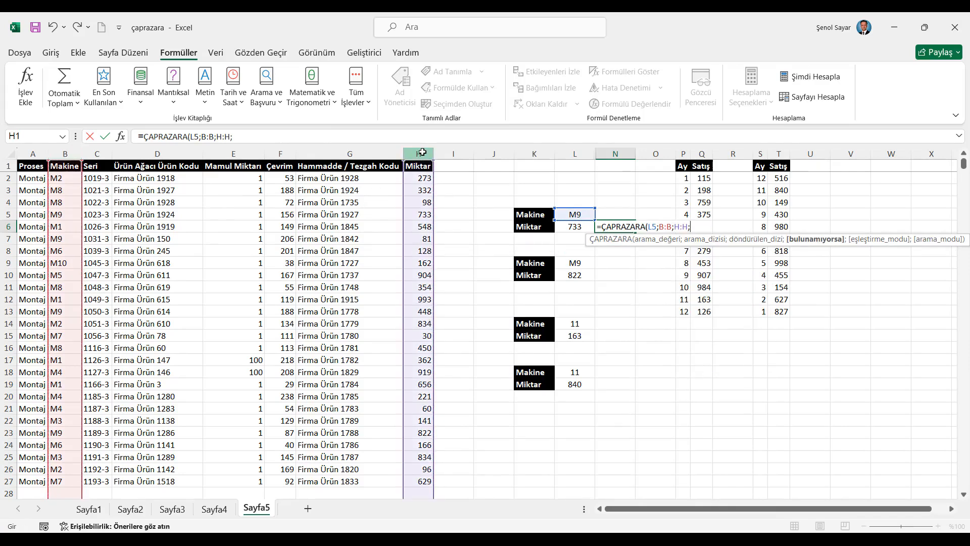
pyautogui.write(';;')
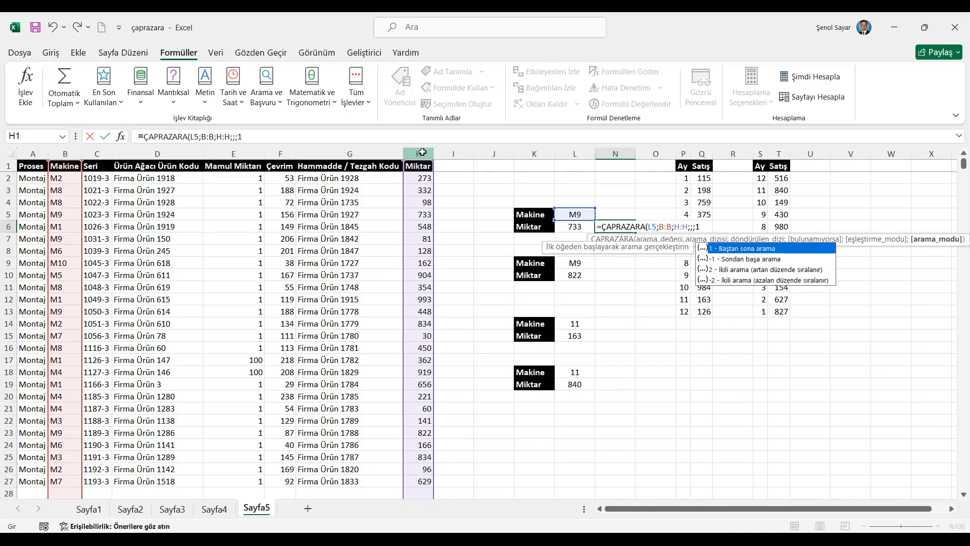
pyautogui.press('Return')
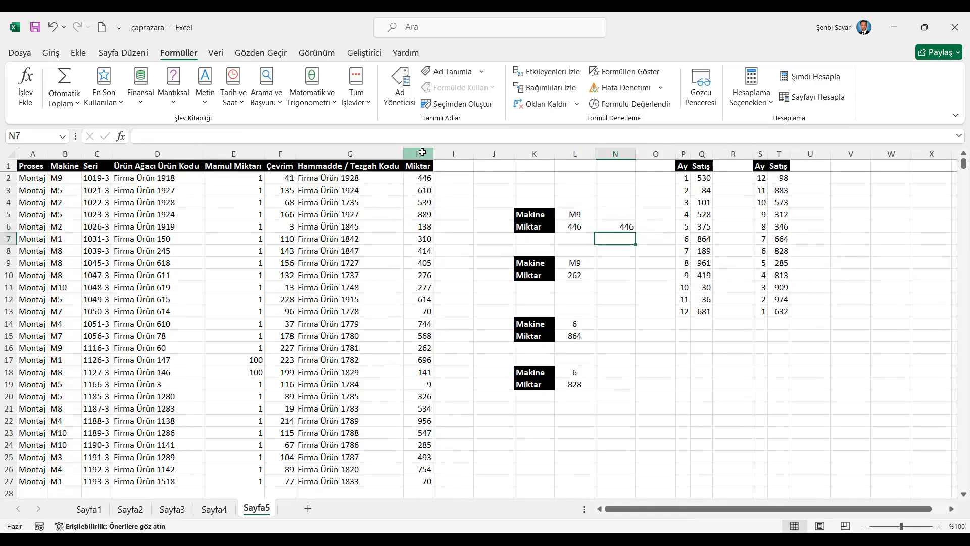
# - Enter a ÇAPRAZARA formula in N10 that looks up L9 in column B and returns column H, with search mode -1 (last to first)
pyautogui.click(614, 275)
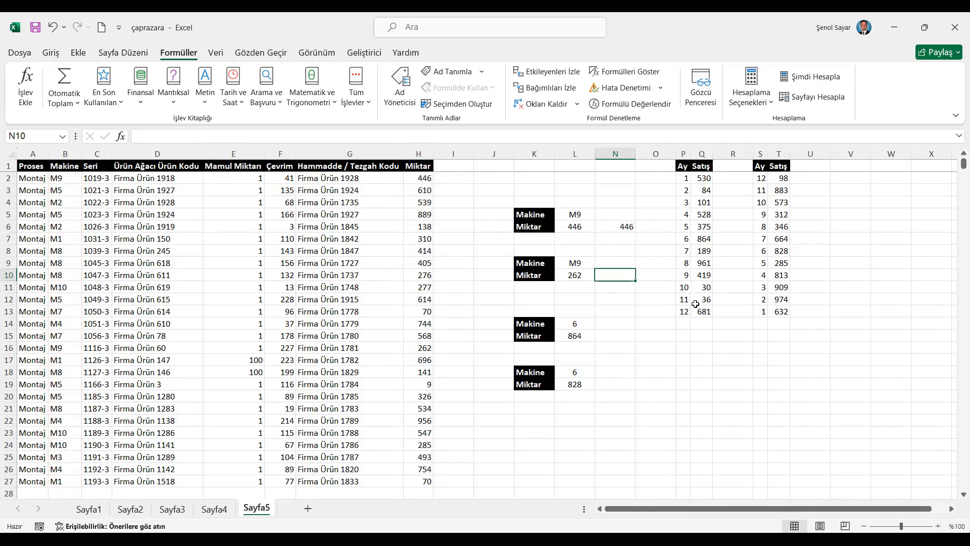
pyautogui.write('=ÇAPRAZARA(')
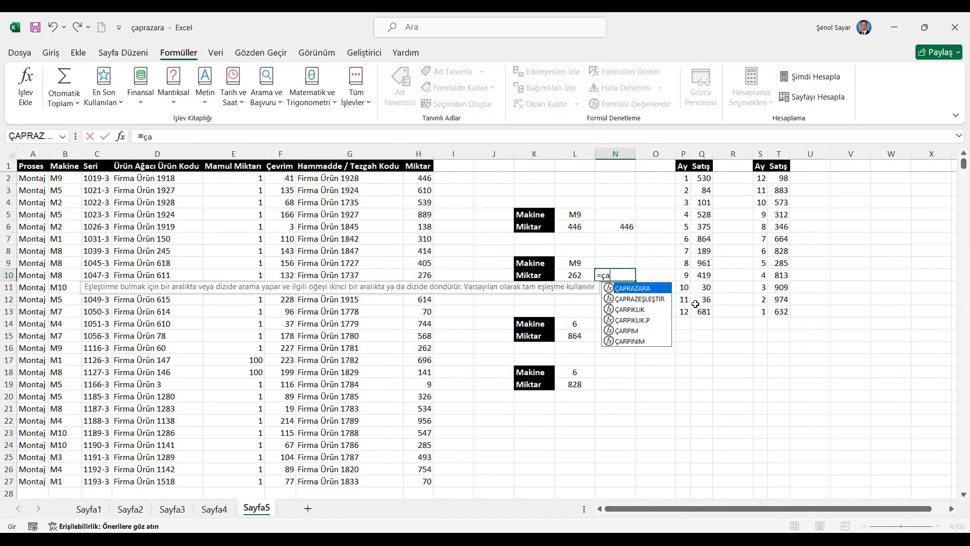
pyautogui.click(569, 264)
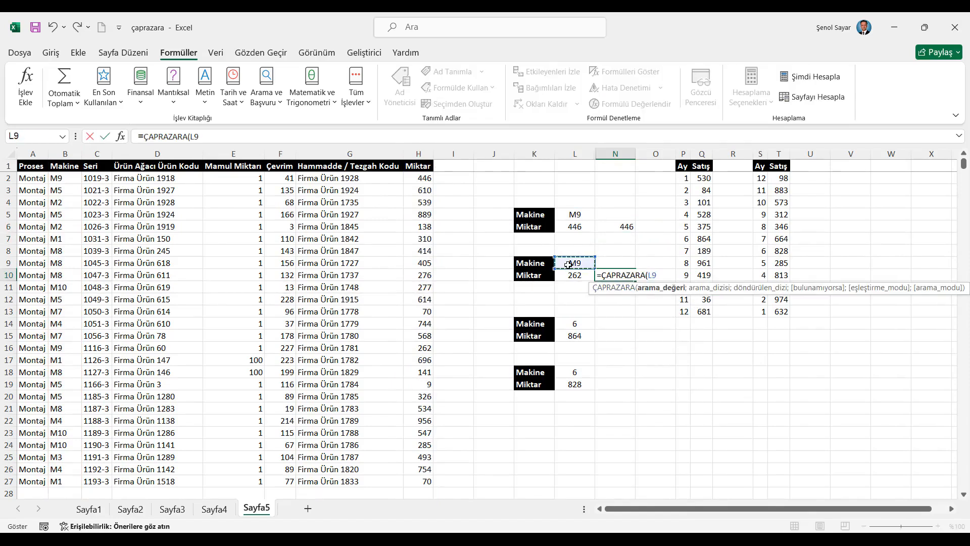
pyautogui.write(';')
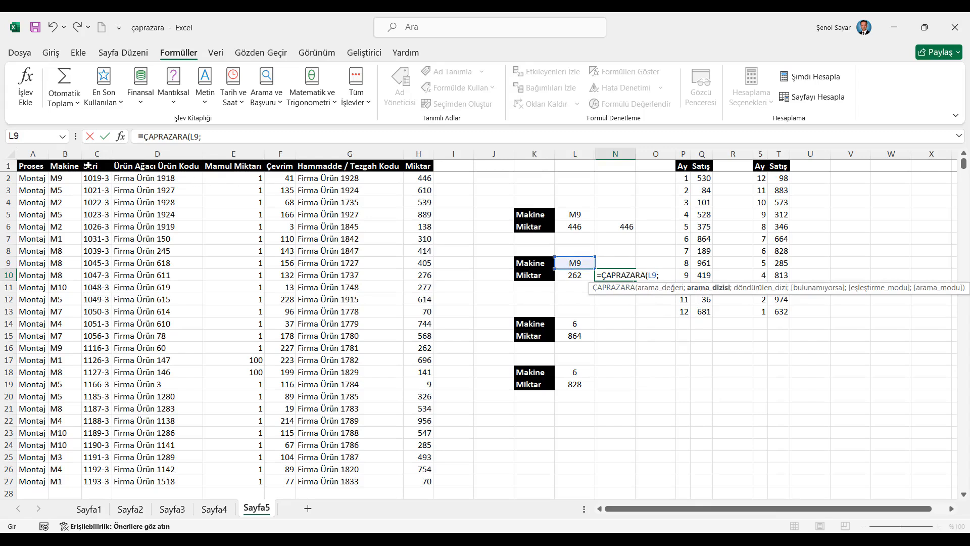
pyautogui.click(66, 153)
pyautogui.write(';')
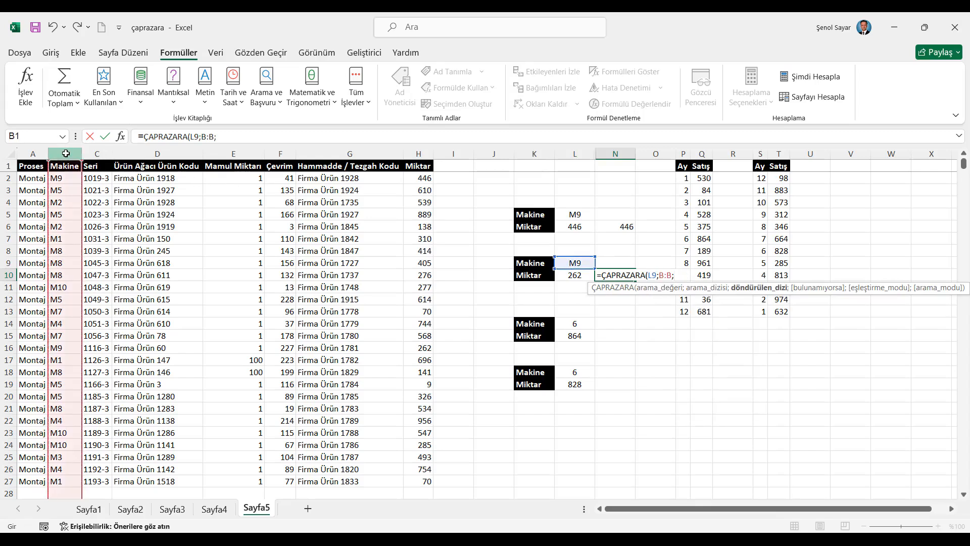
pyautogui.click(419, 153)
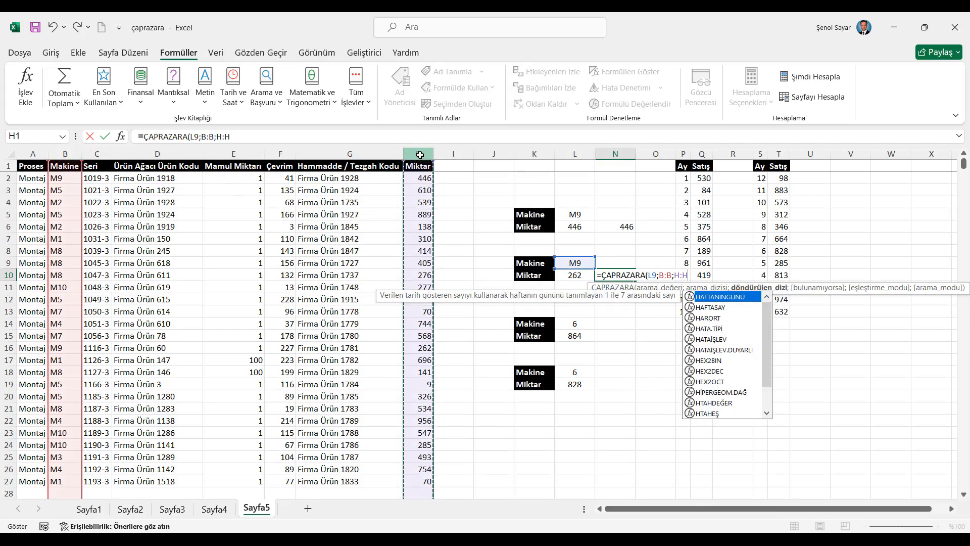
pyautogui.write(';;')
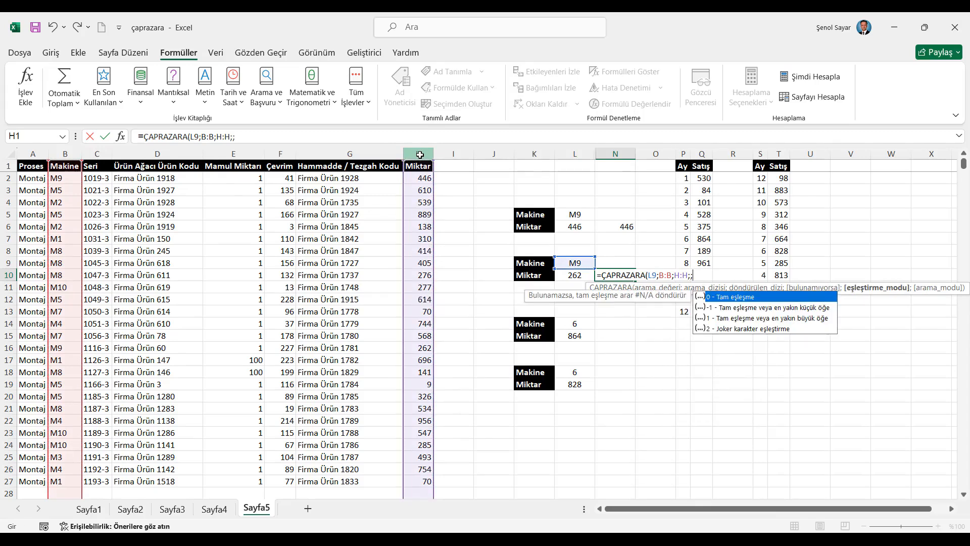
pyautogui.write(';')
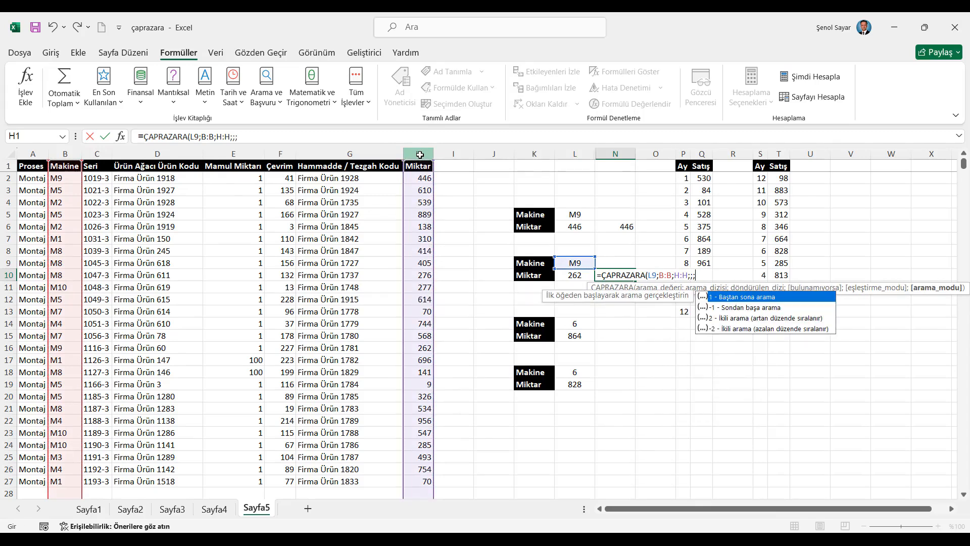
pyautogui.write('-1')
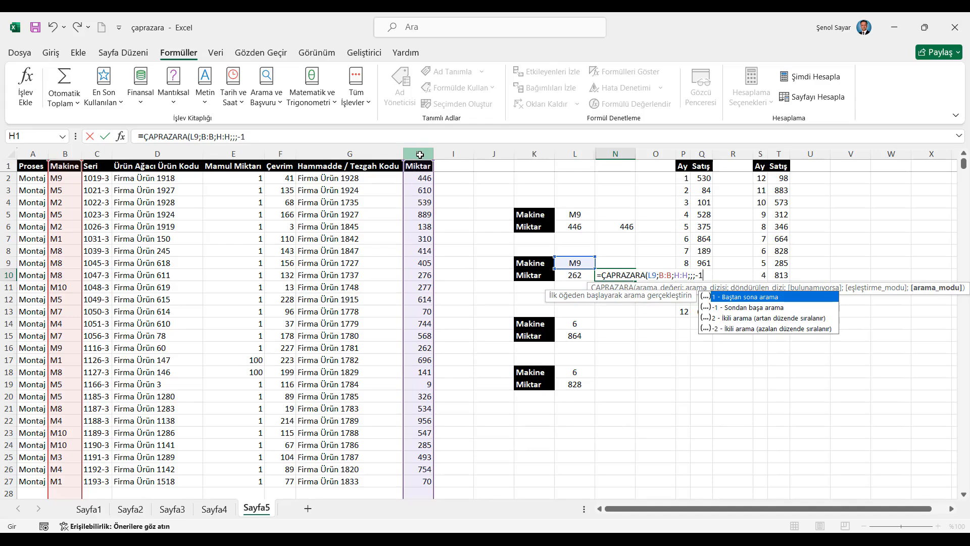
pyautogui.press('Return')
pyautogui.press('Up')
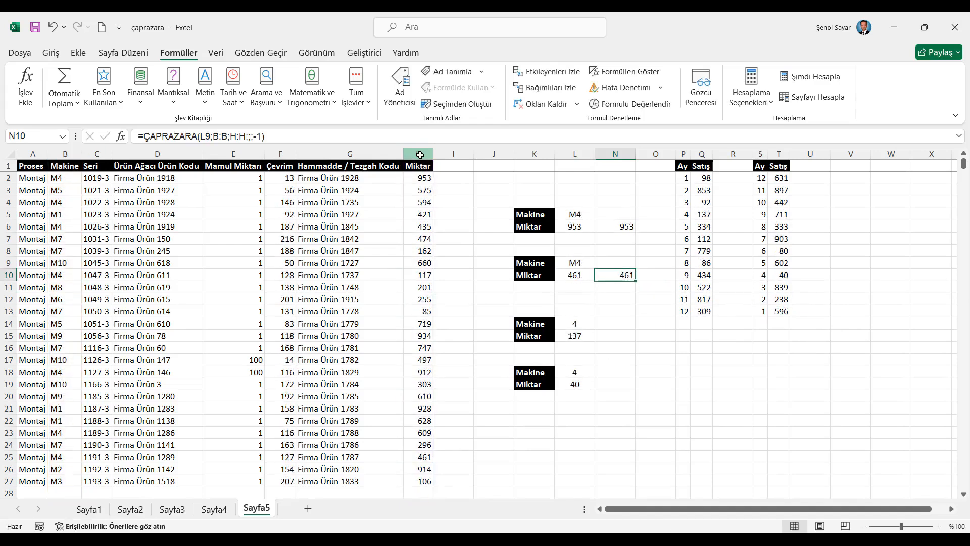
# - Enter a ÇAPRAZARA formula in N15 that looks up L14 in column P and returns column Q, with search mode 2 (ascending binary search)
pyautogui.click(613, 335)
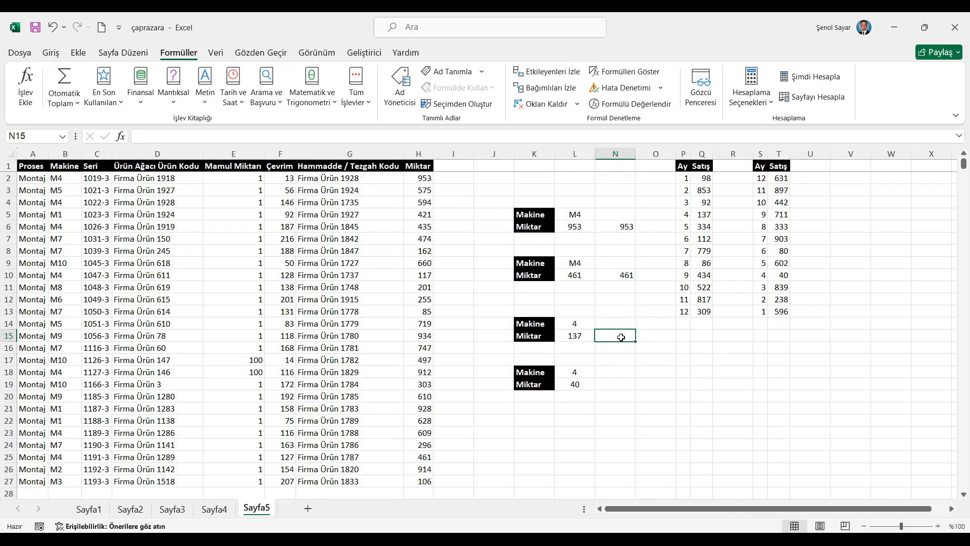
pyautogui.write('=ÇAPRAZARA(')
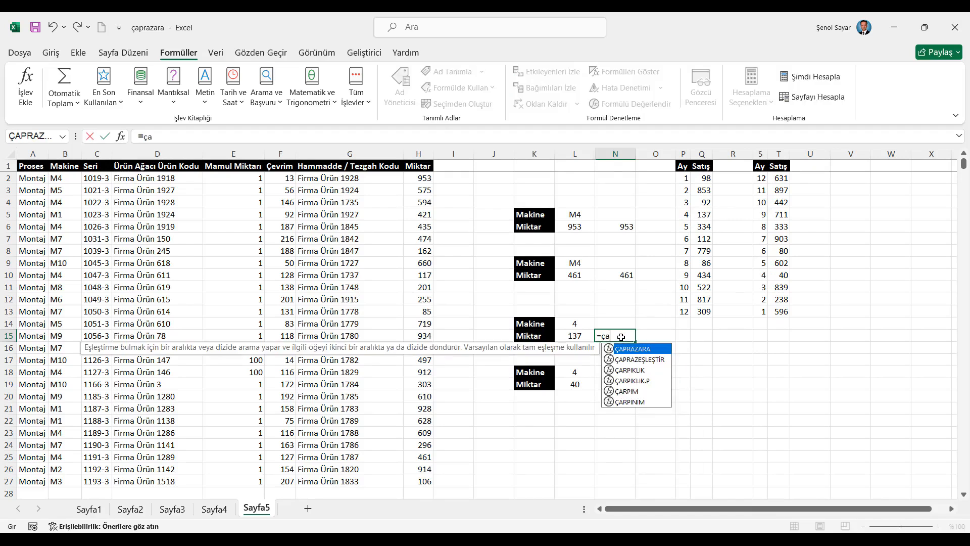
pyautogui.click(577, 321)
pyautogui.write(';')
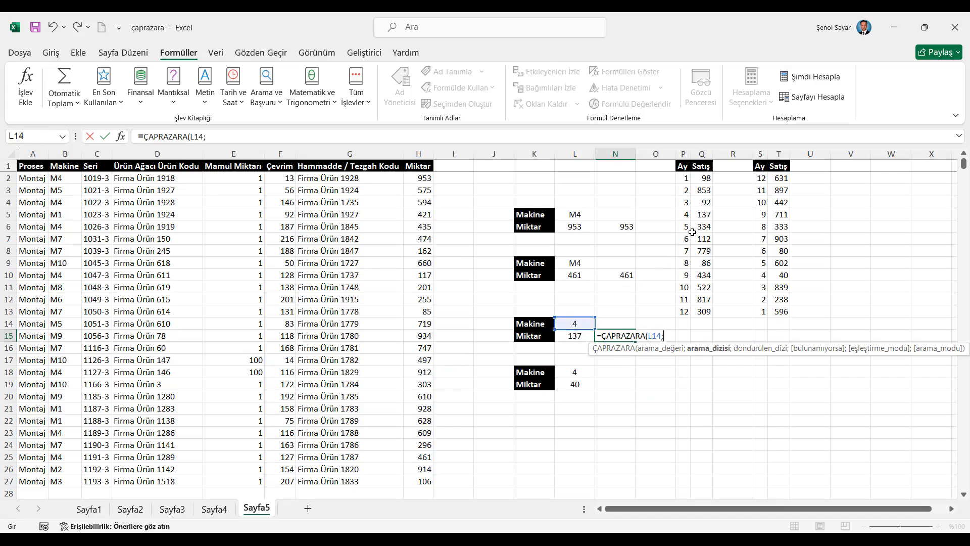
pyautogui.click(683, 152)
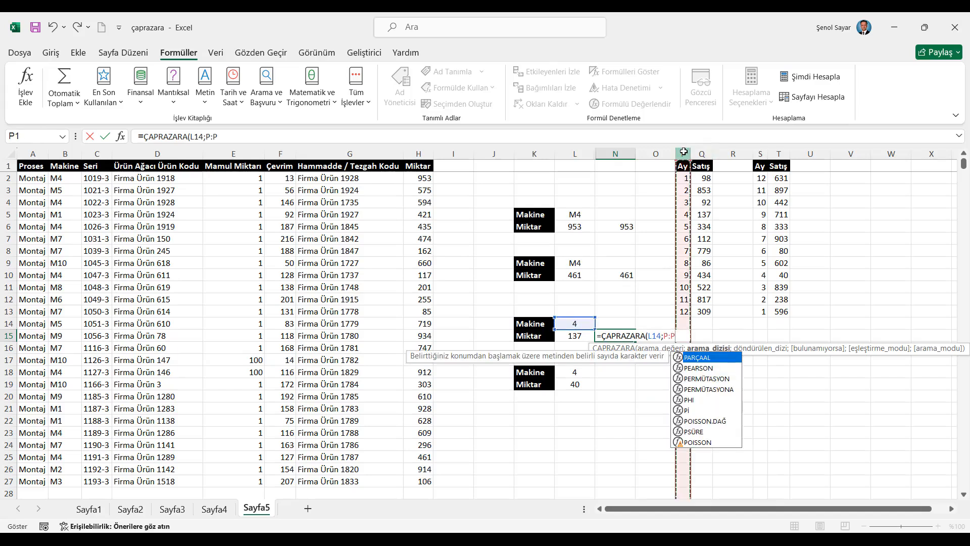
pyautogui.write(';')
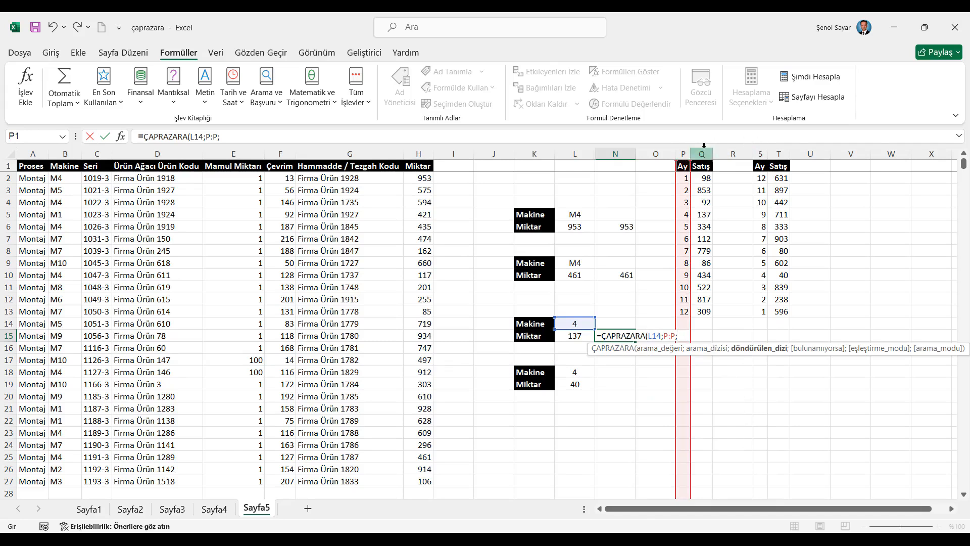
pyautogui.click(701, 154)
pyautogui.write(';')
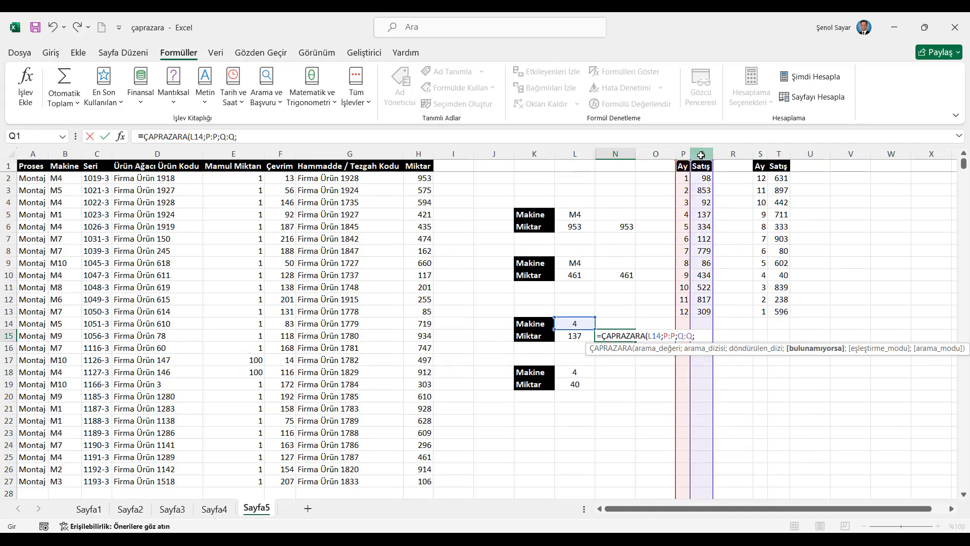
pyautogui.write(';')
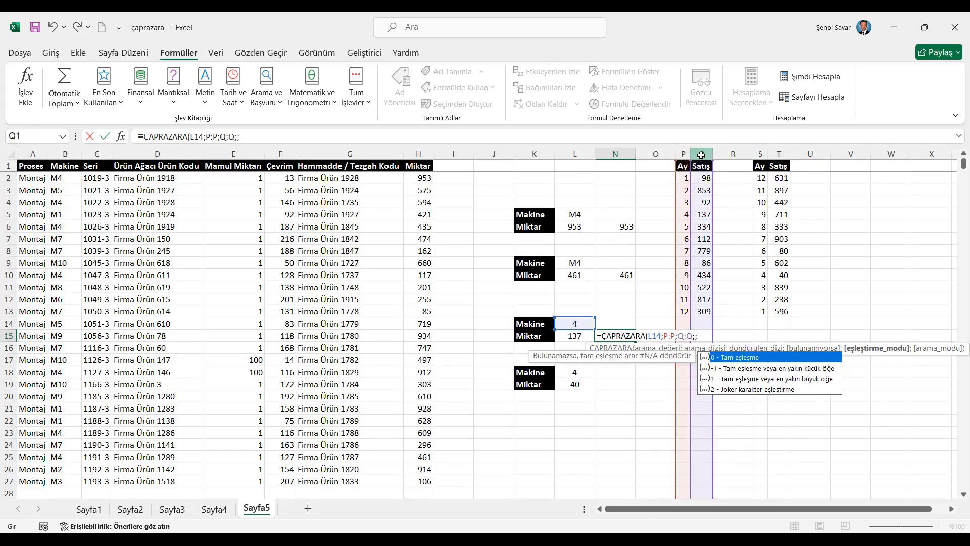
pyautogui.write(';')
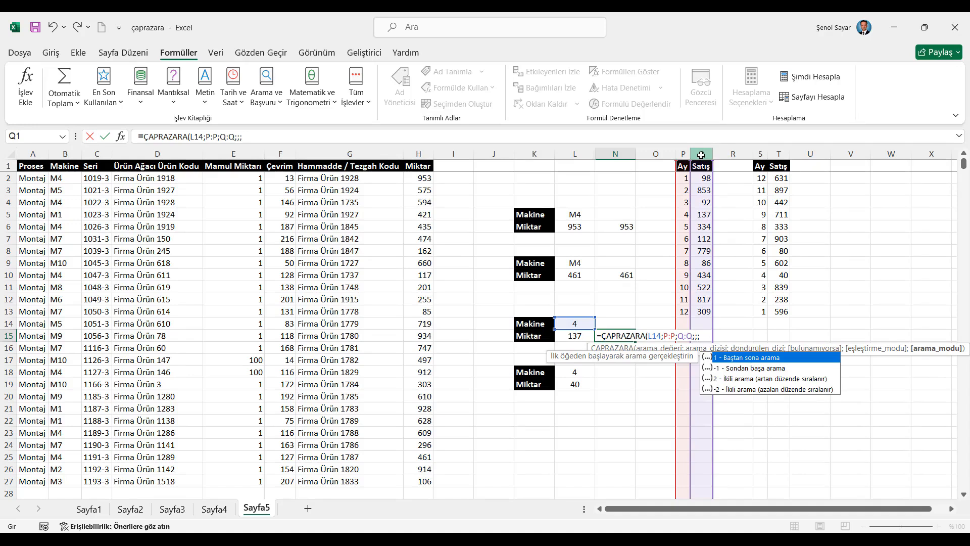
pyautogui.write('2)')
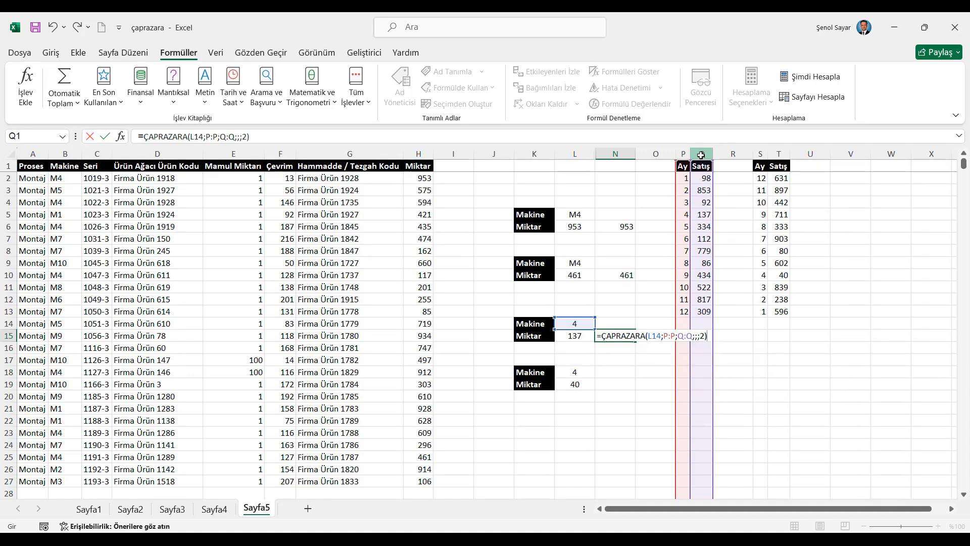
pyautogui.press('Return')
# - Enter a ÇAPRAZARA formula in N19 that looks up L18 in column S and returns column T, with search mode -2 (descending binary search)
pyautogui.click(611, 384)
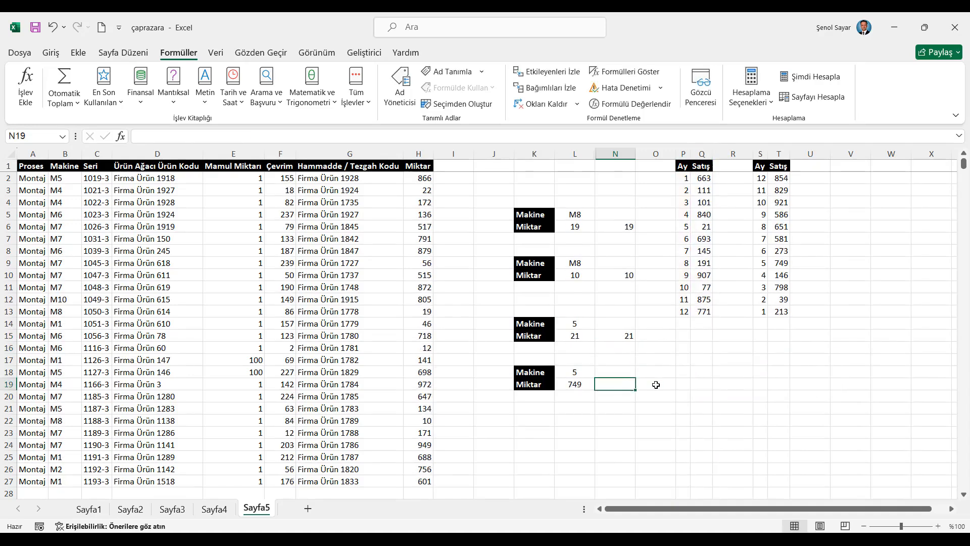
pyautogui.write('=')
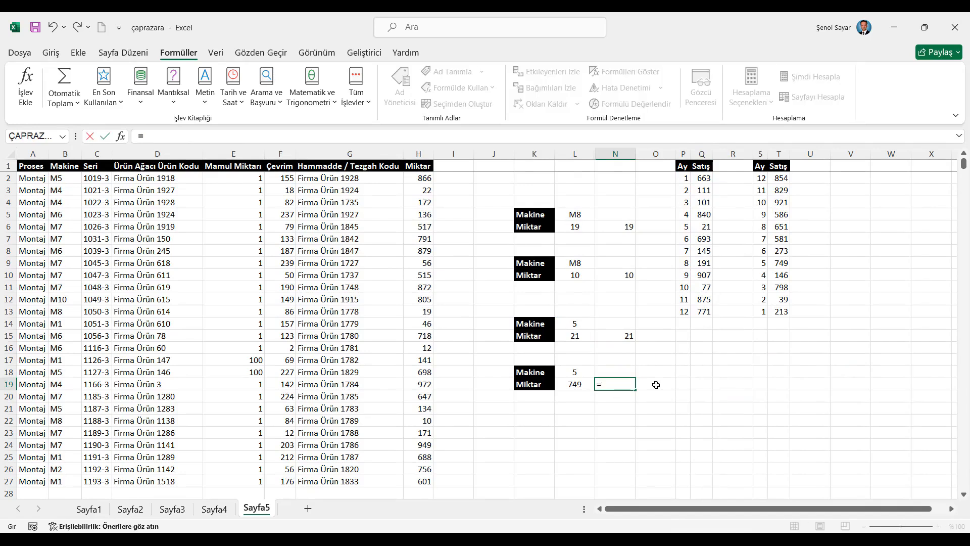
pyautogui.write('ça')
pyautogui.press('Tab')
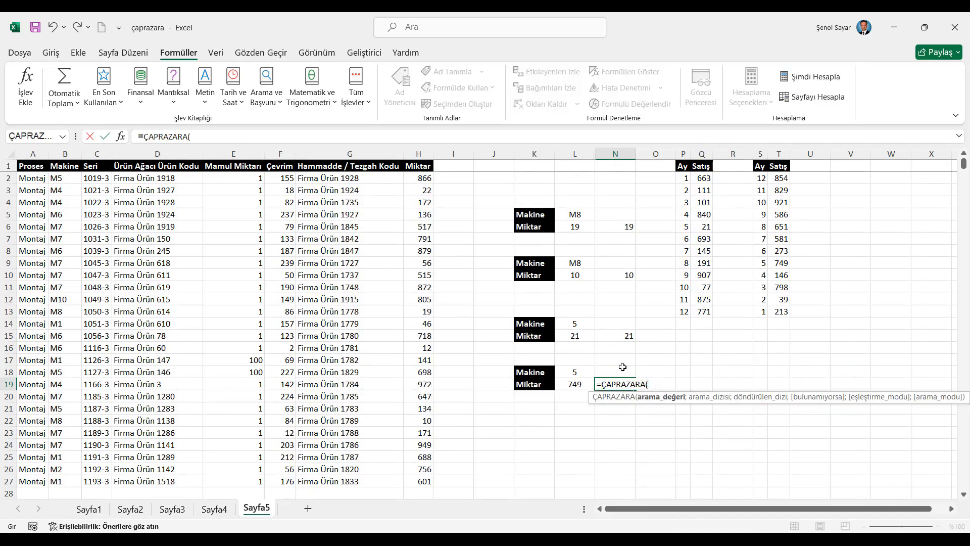
pyautogui.click(578, 373)
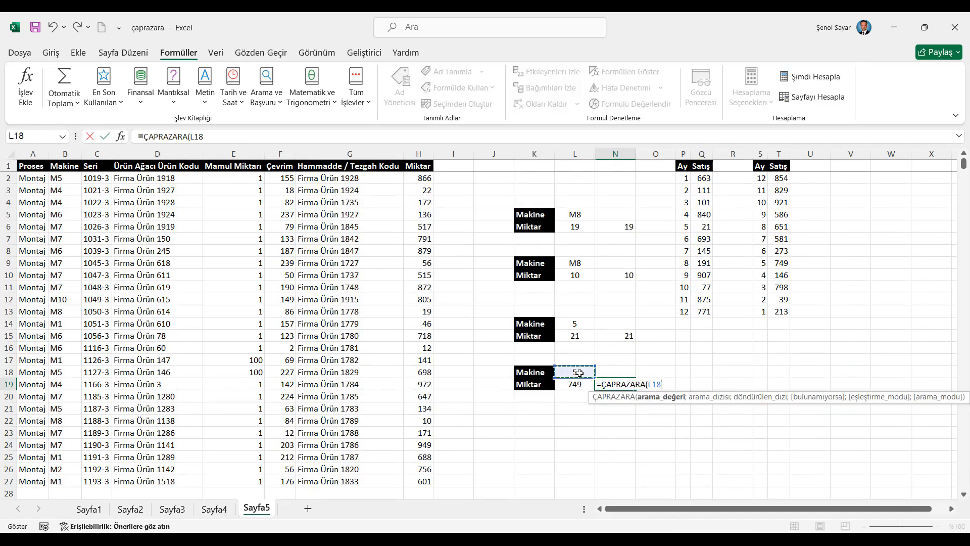
pyautogui.write(';')
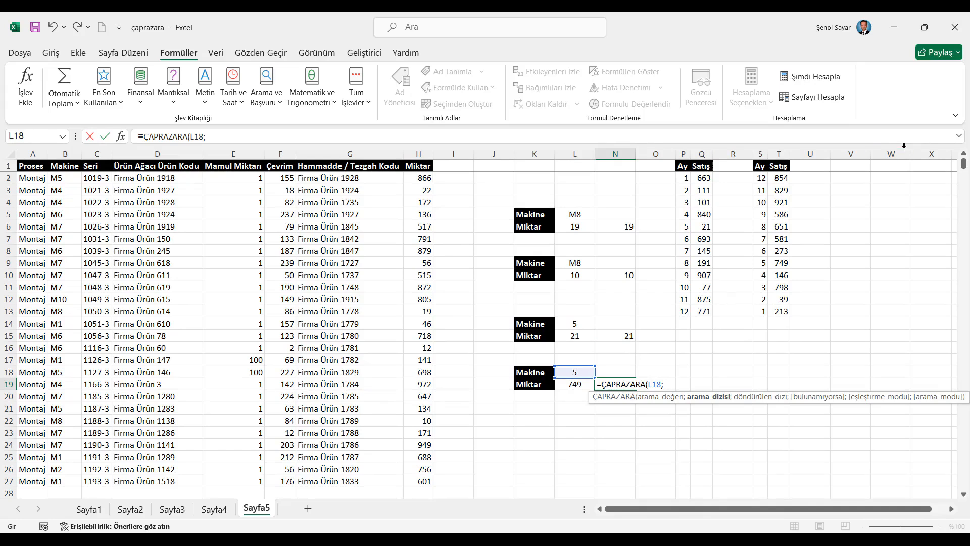
pyautogui.click(763, 154)
pyautogui.write(';')
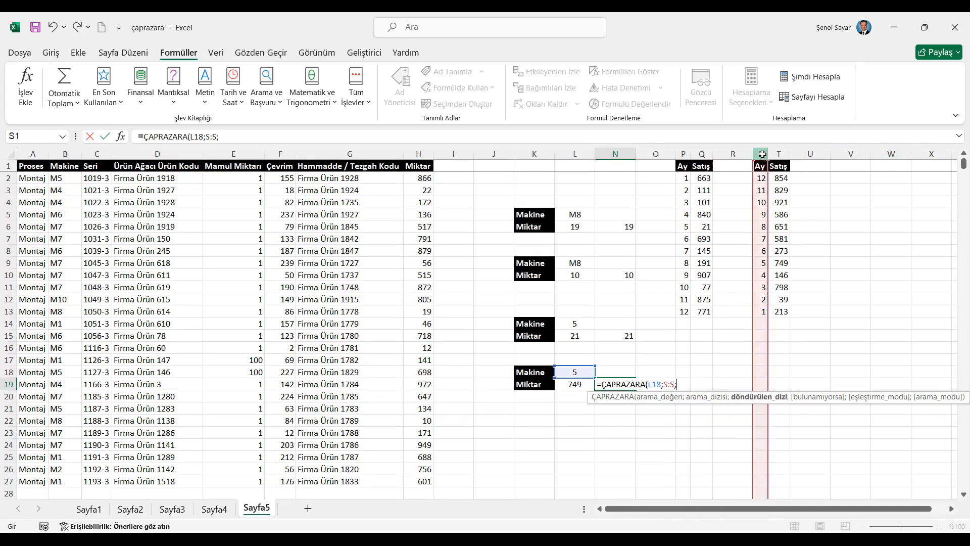
pyautogui.click(780, 153)
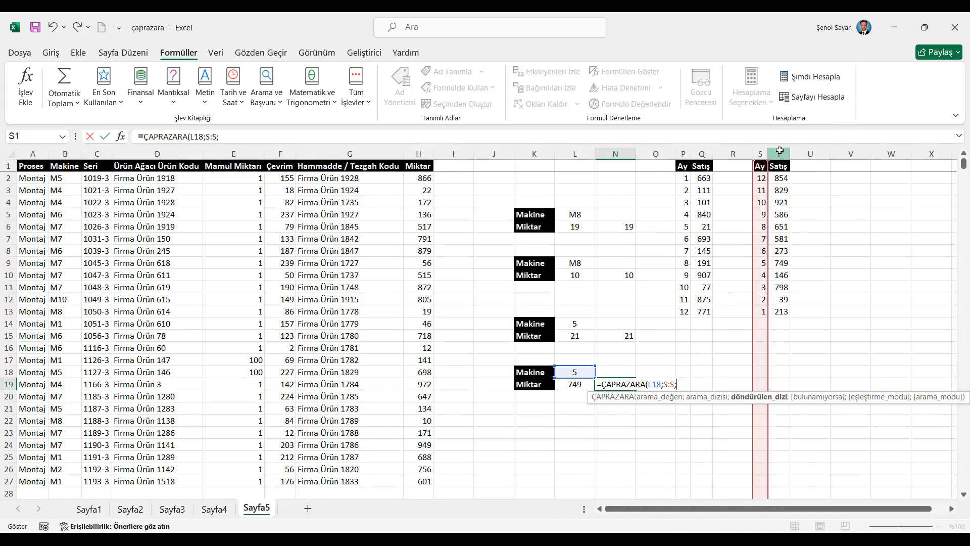
pyautogui.write(';')
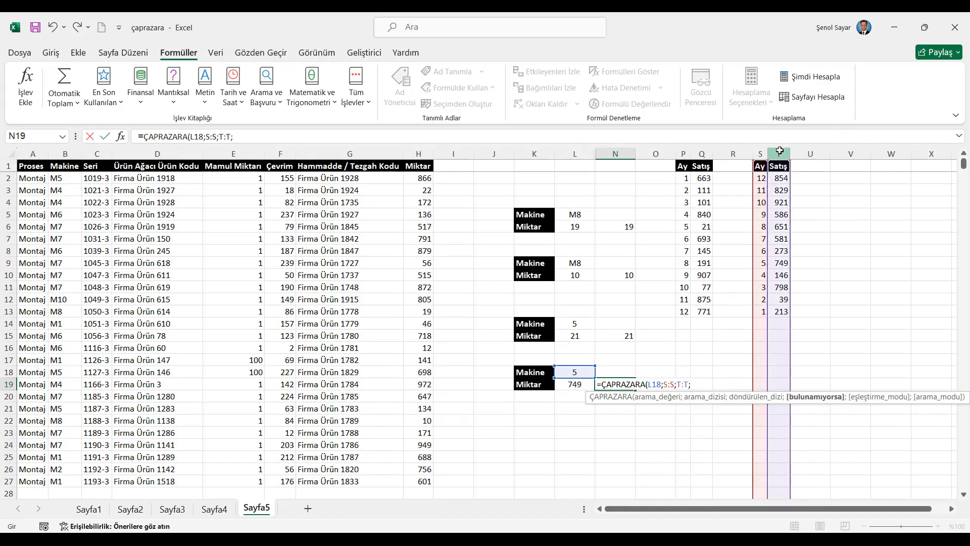
pyautogui.write(';;')
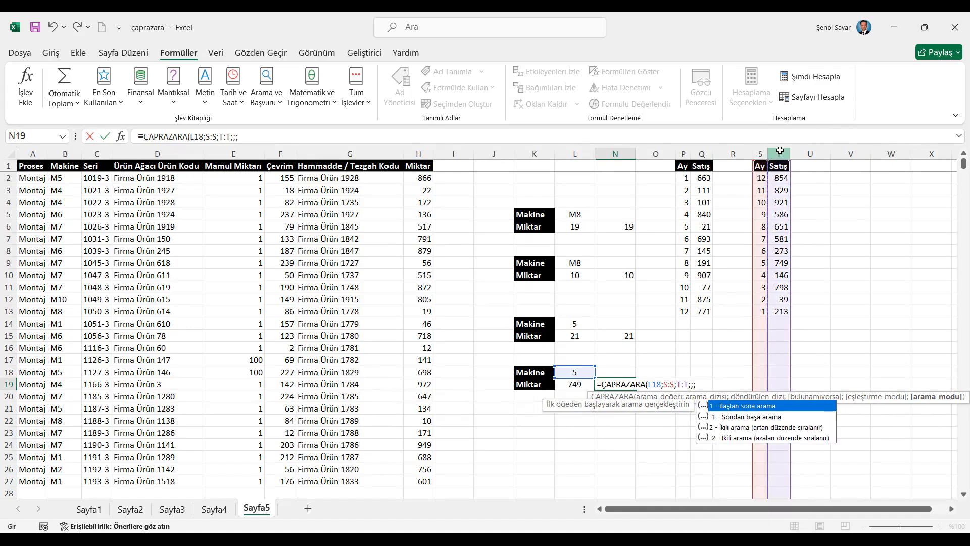
pyautogui.write('-2')
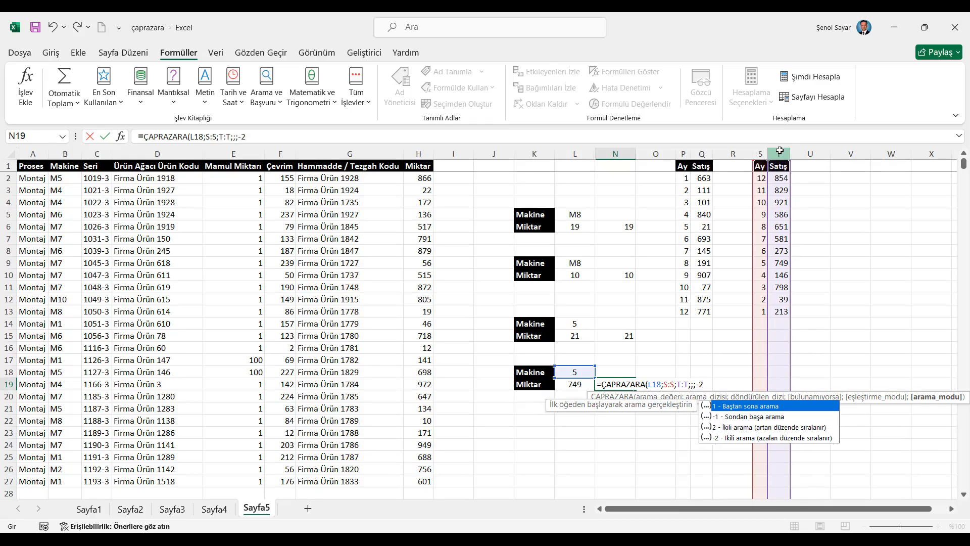
pyautogui.write(')')
pyautogui.hotkey('ctrl', 'Return')
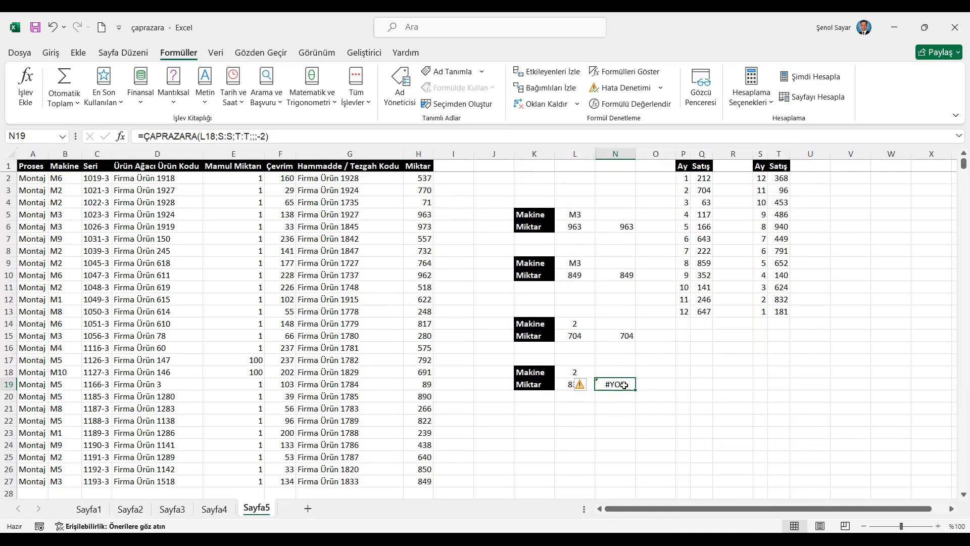
# - Limit the N19 formula's ranges to S2:S13 for the lookup array and T2:T13 for the return array
pyautogui.click(224, 136)
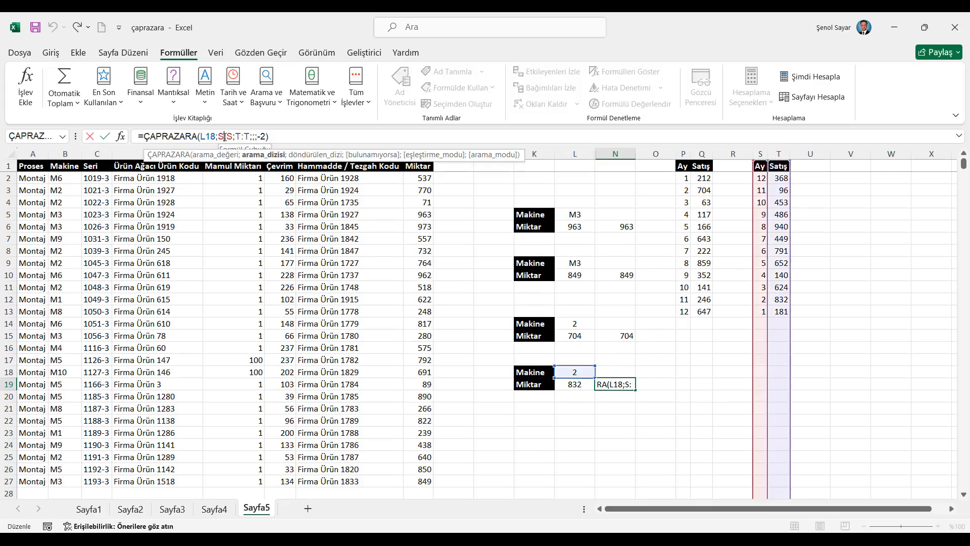
pyautogui.click(762, 177)
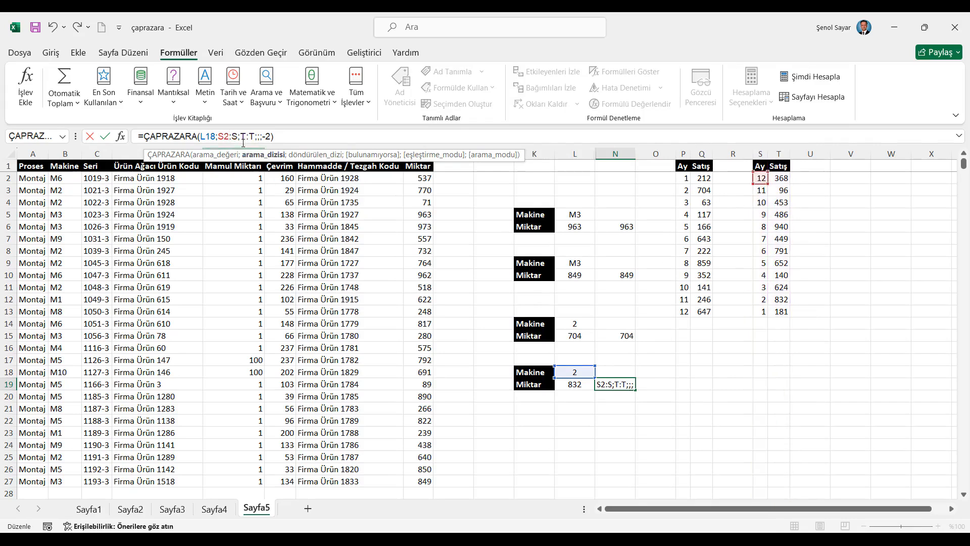
pyautogui.write('13')
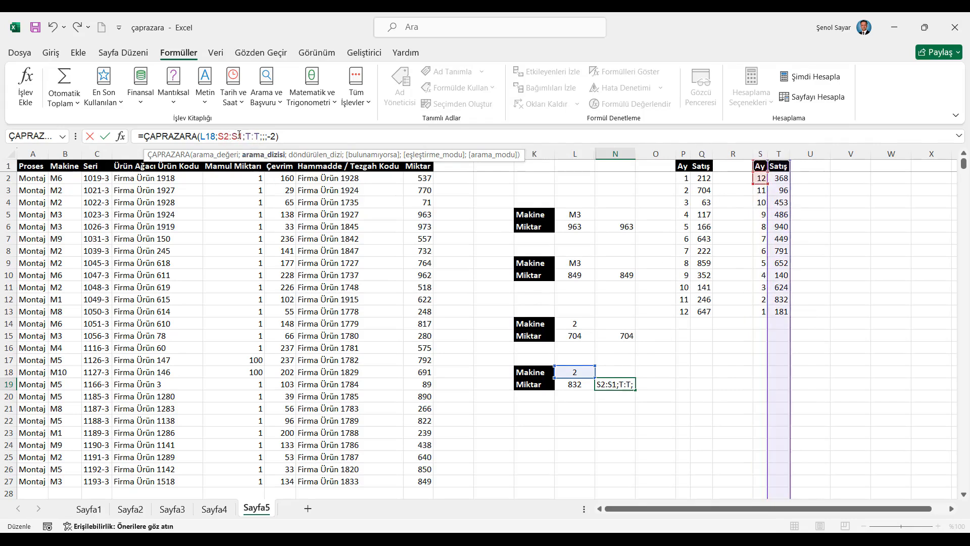
pyautogui.click(256, 136)
pyautogui.write('2:S')
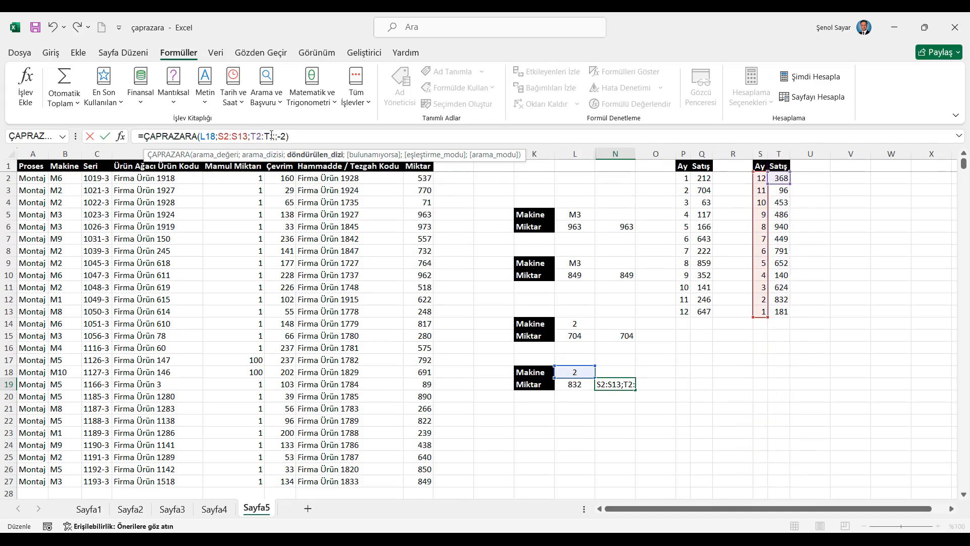
pyautogui.write('13')
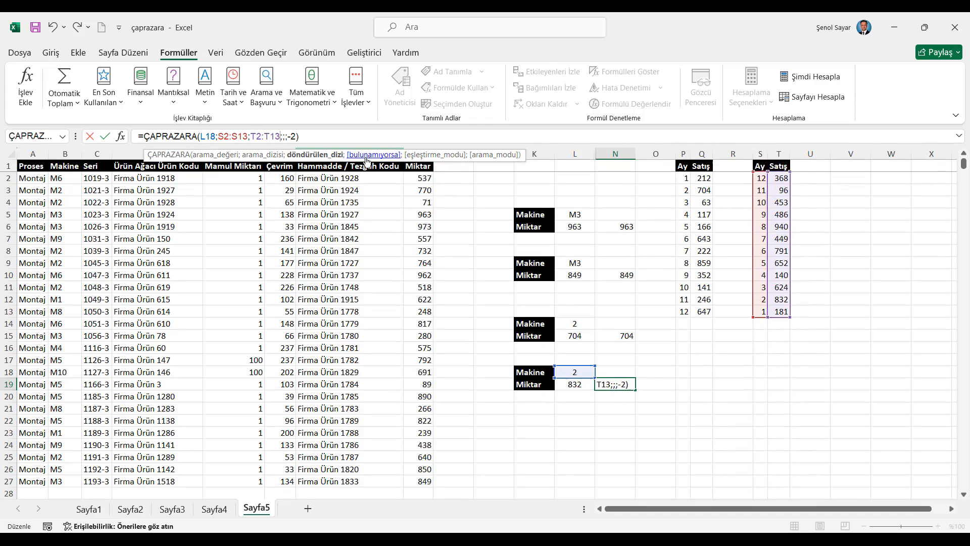
pyautogui.press('Return')
pyautogui.press('Up')
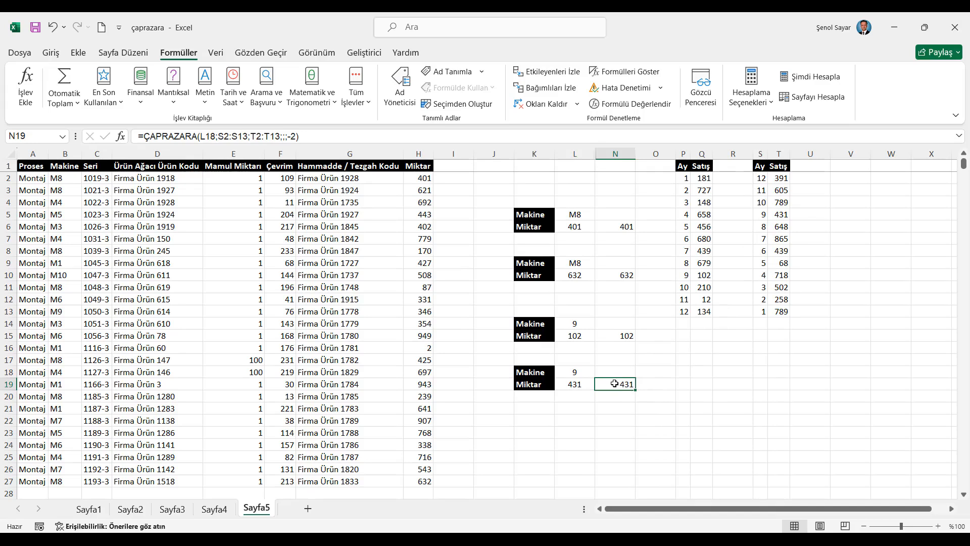
# - Recalculate the workbook repeatedly to compare the column N lookups with the results in column L, and minimize the workbook window
pyautogui.click(823, 78)
pyautogui.click(822, 78)
pyautogui.click(822, 79)
pyautogui.click(821, 79)
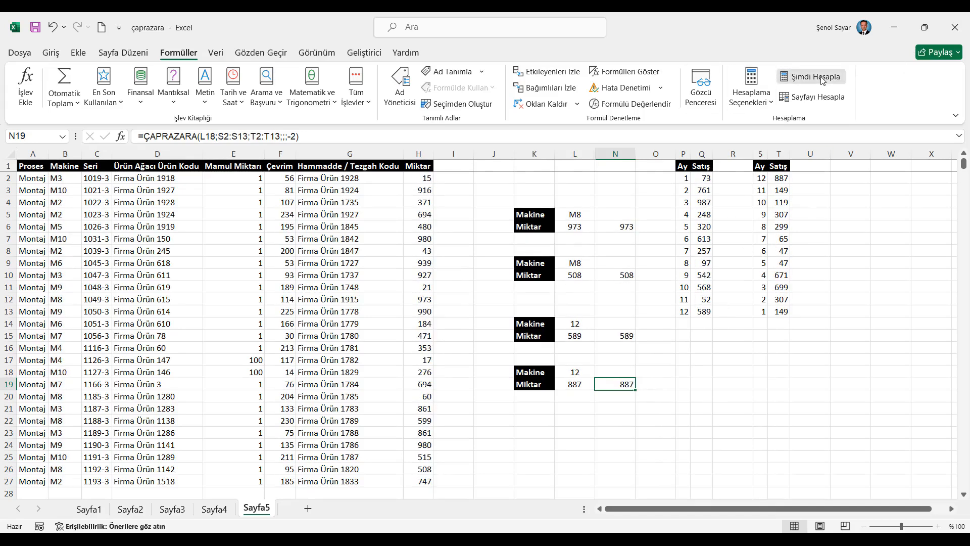
pyautogui.click(820, 80)
pyautogui.click(819, 79)
pyautogui.click(819, 79)
pyautogui.click(818, 79)
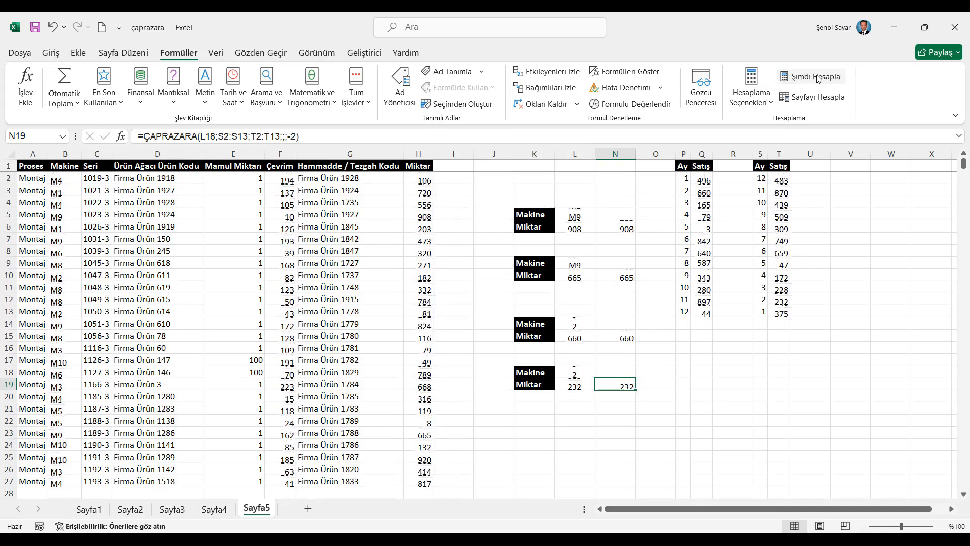
pyautogui.click(819, 79)
pyautogui.click(819, 80)
pyautogui.click(818, 79)
pyautogui.click(819, 80)
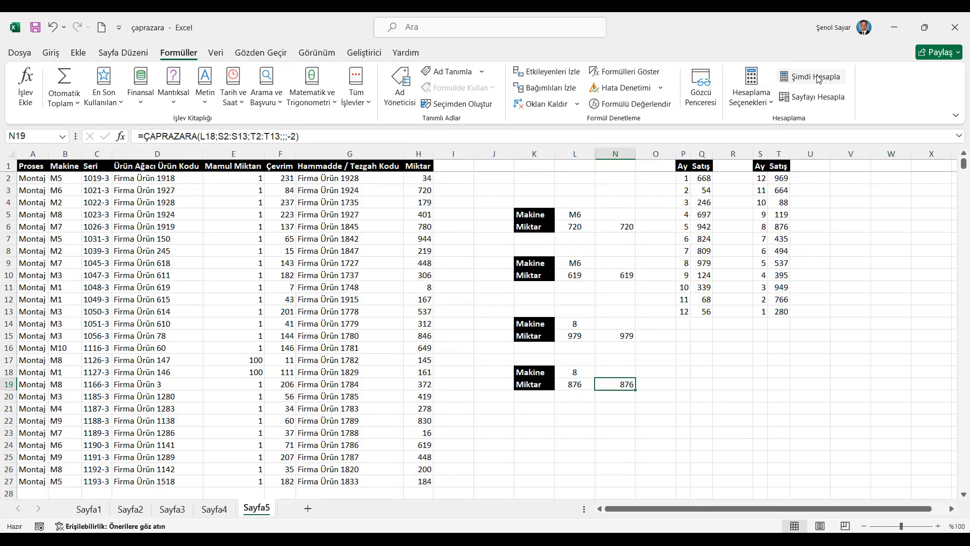
pyautogui.click(893, 23)
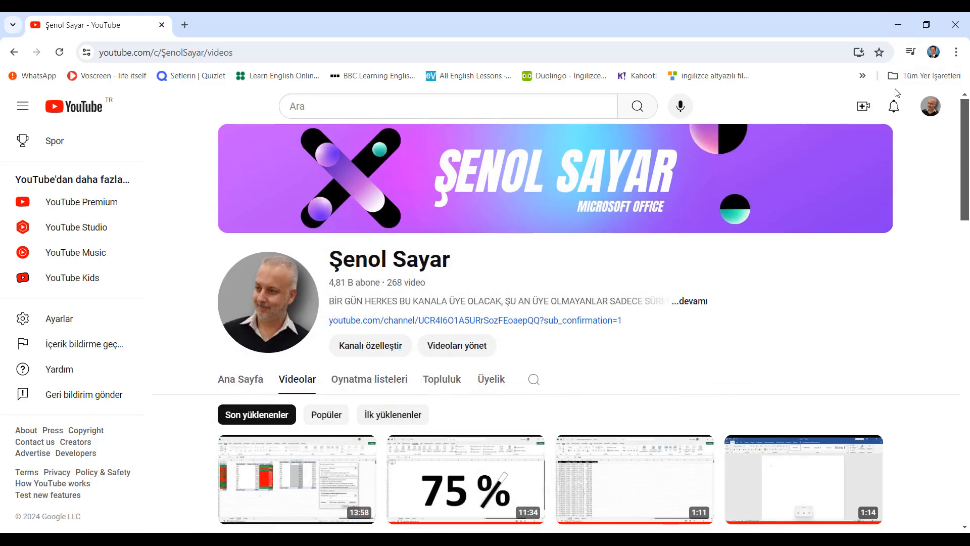